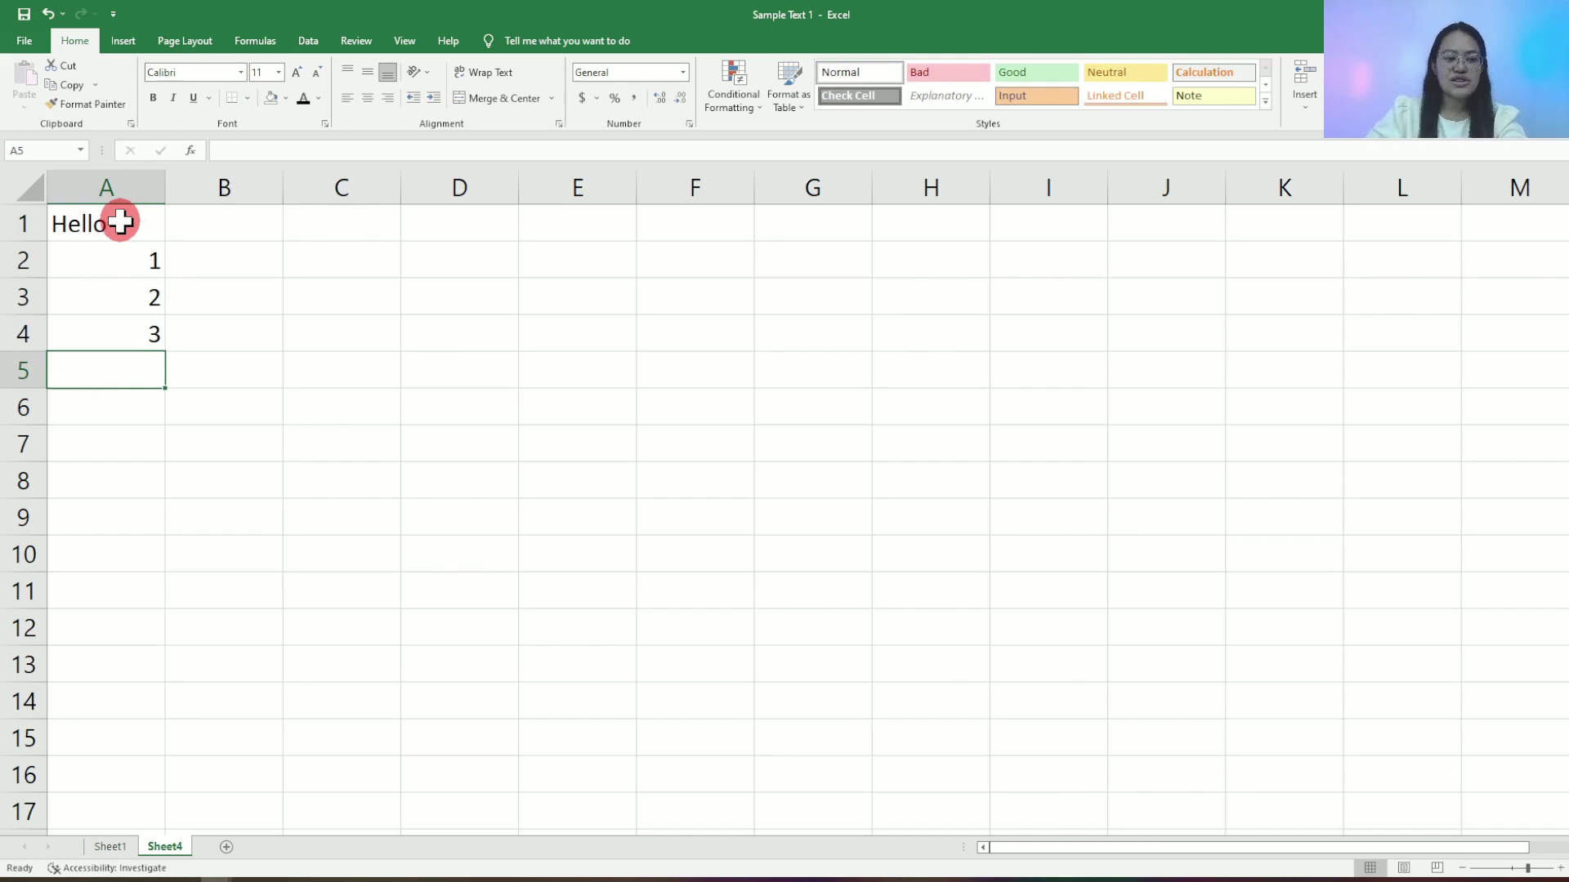
Highlight the worksheet's columns one at a time, going from A through D
left_click(121, 183)
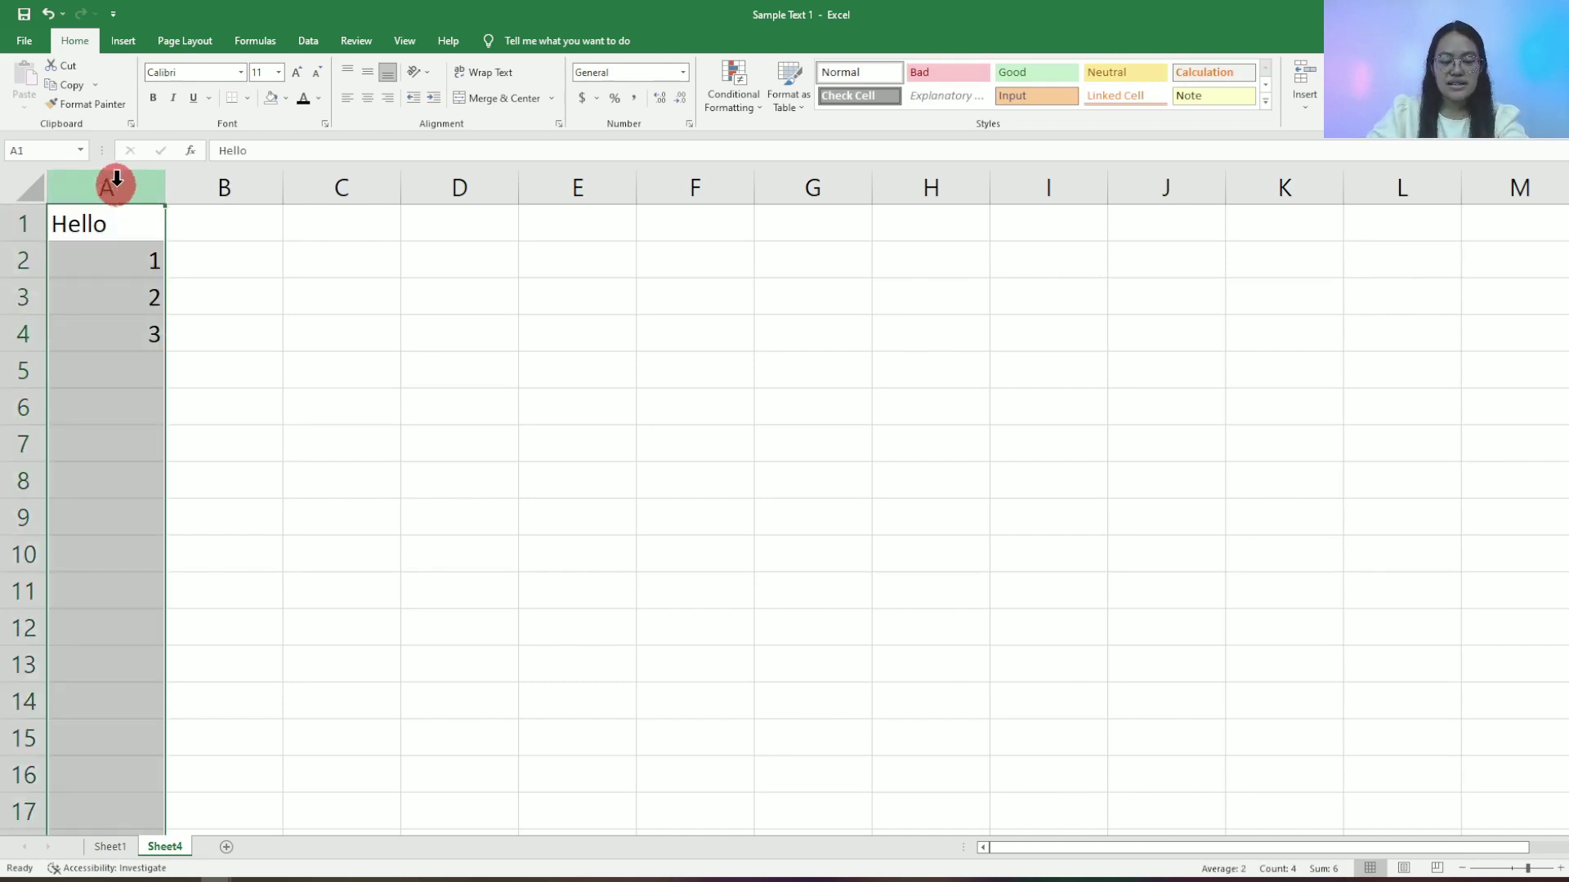
left_click(217, 183)
left_click(315, 182)
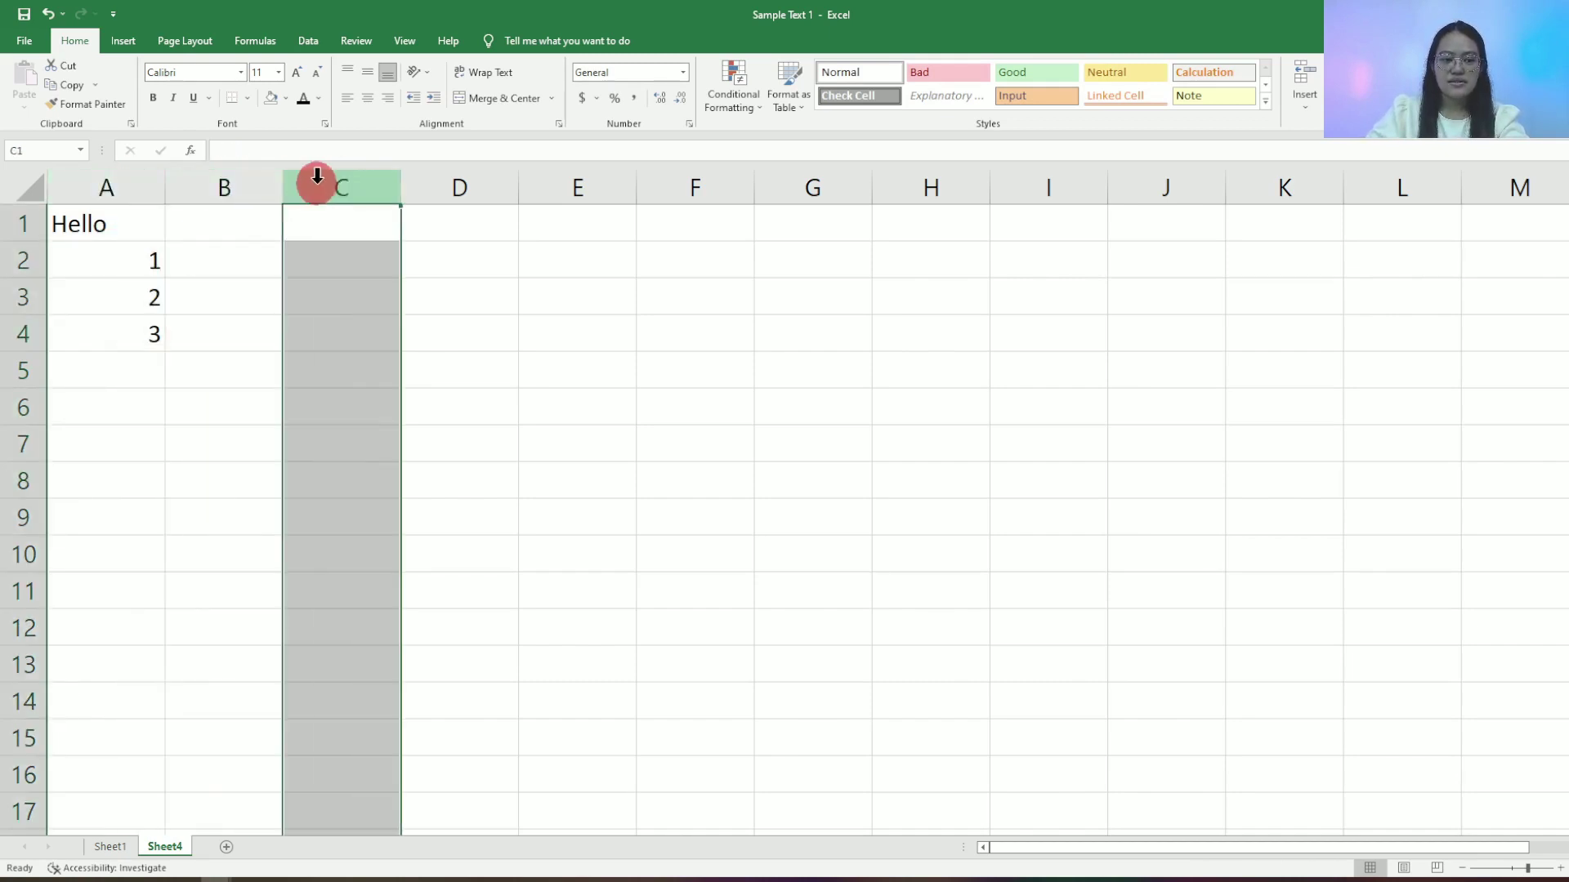
left_click(133, 182)
left_click(208, 182)
left_click(337, 182)
left_click(453, 189)
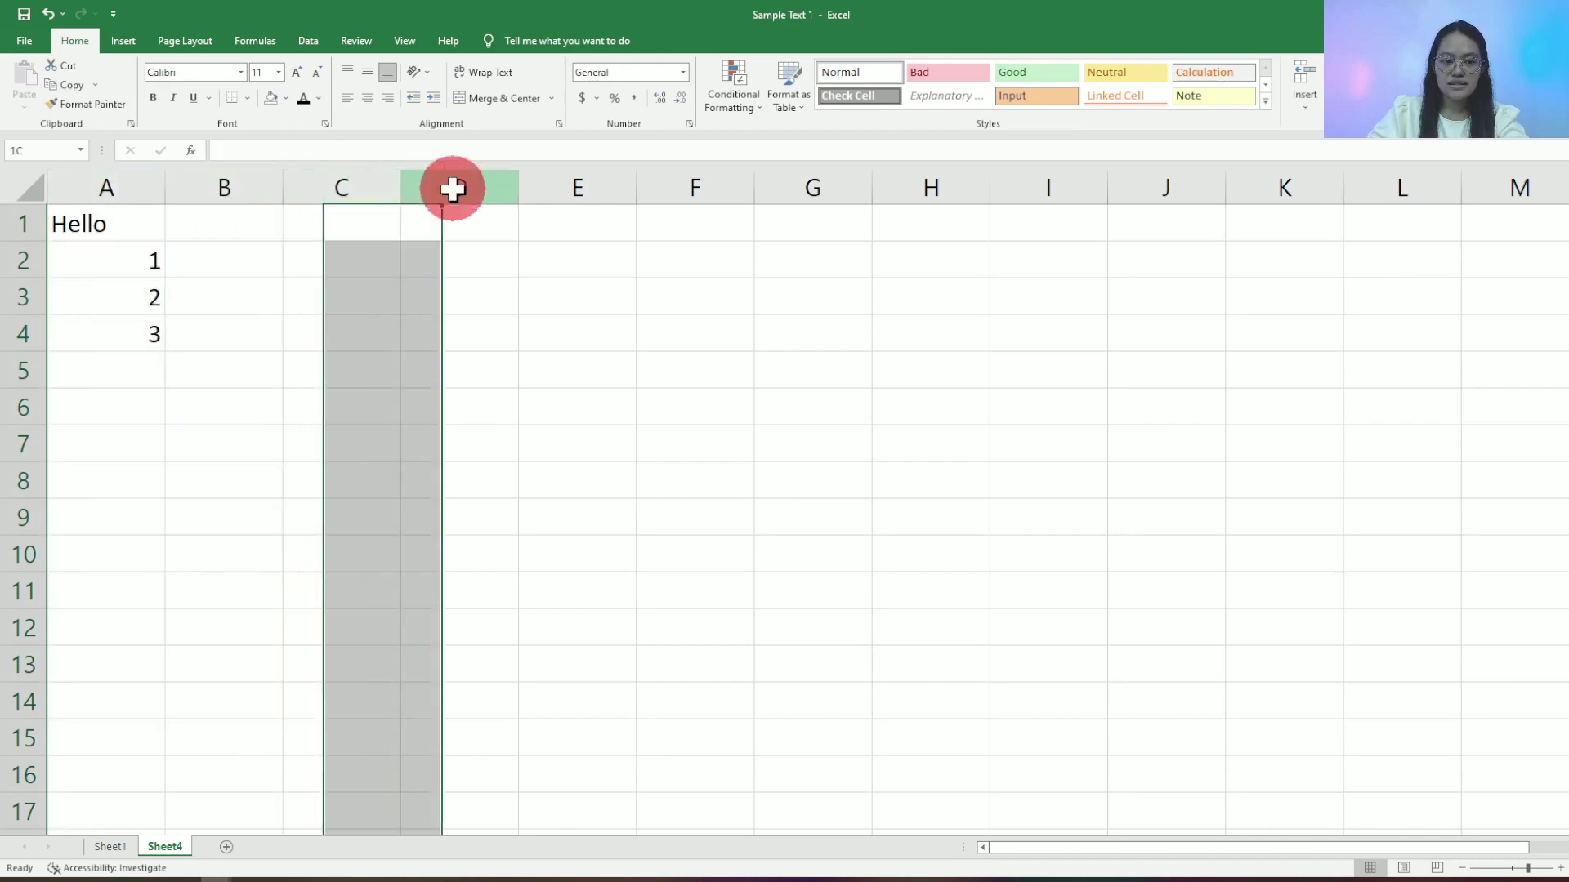
Highlight the worksheet's rows one at a time, going from 1 through 6
left_click(22, 222)
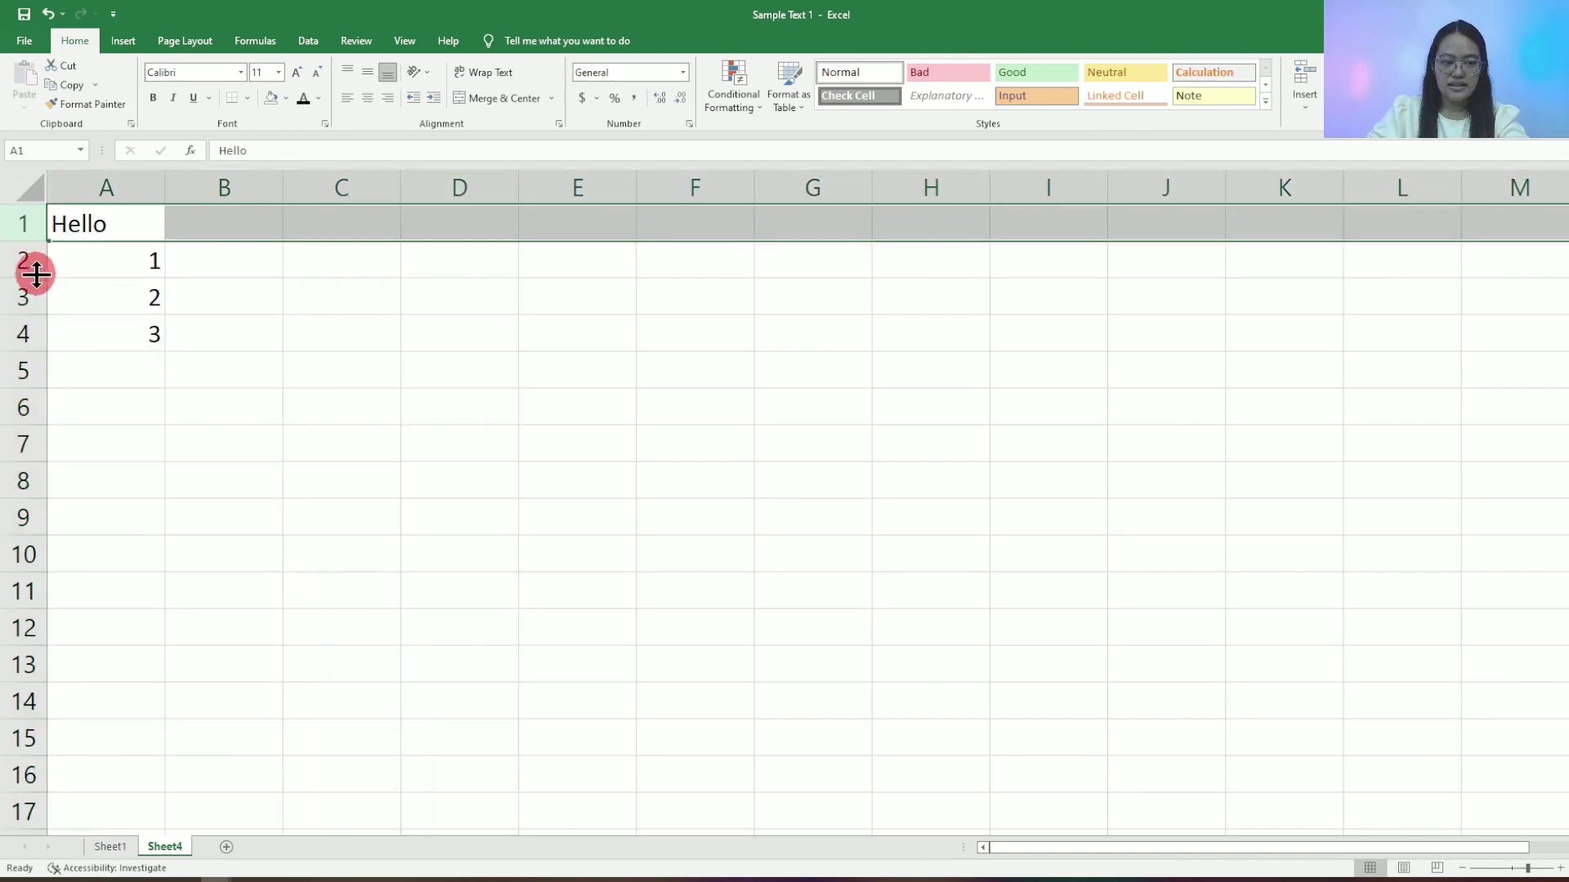
left_click(20, 260)
left_click(18, 298)
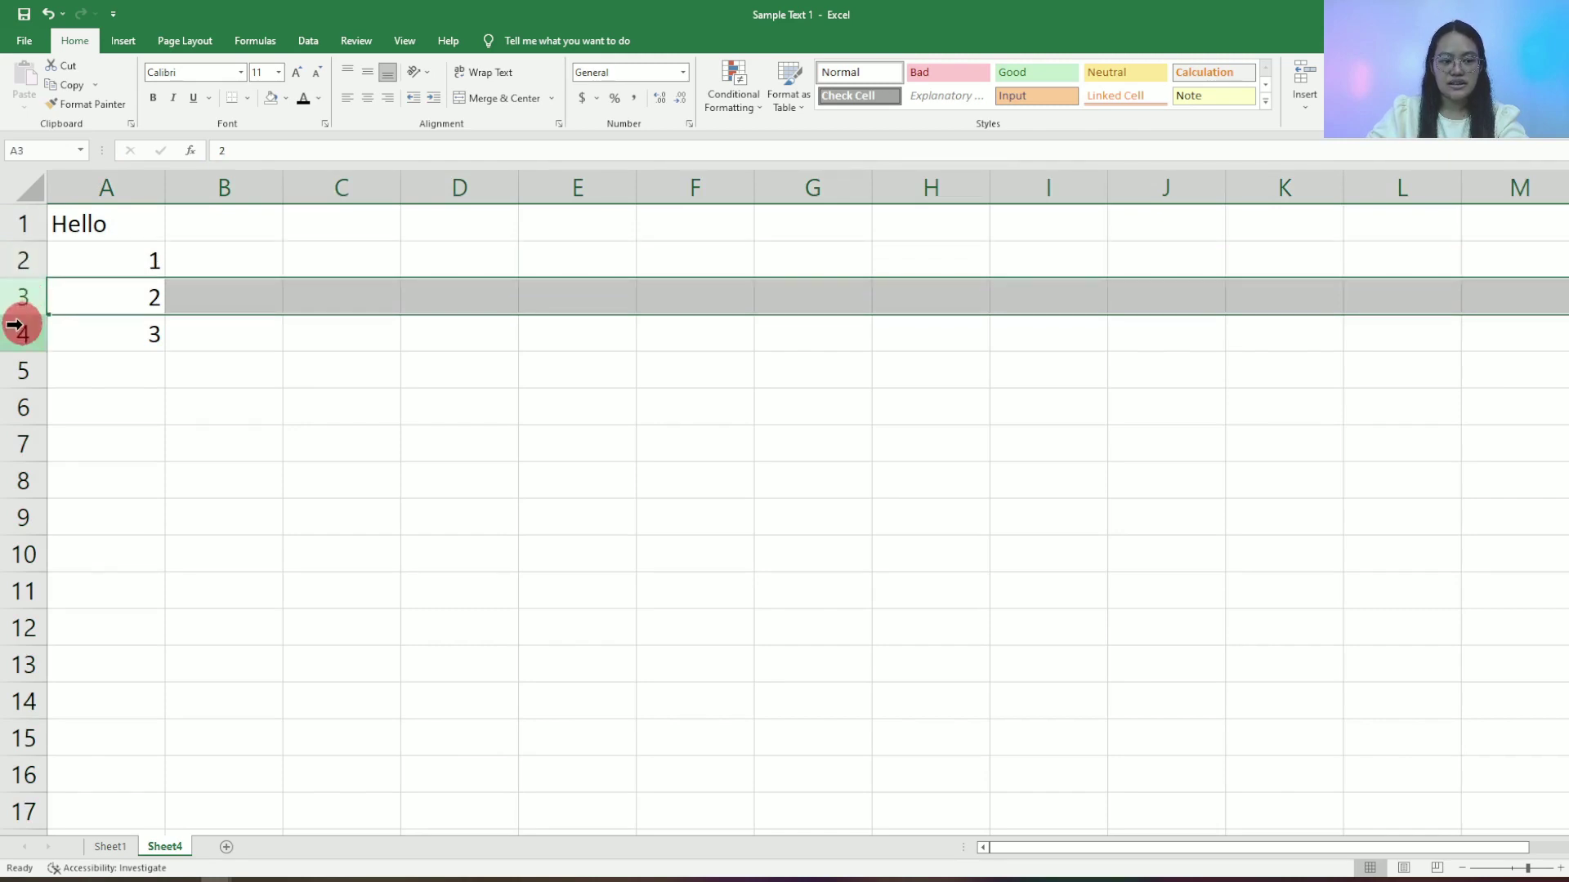
left_click(14, 325)
left_click(13, 372)
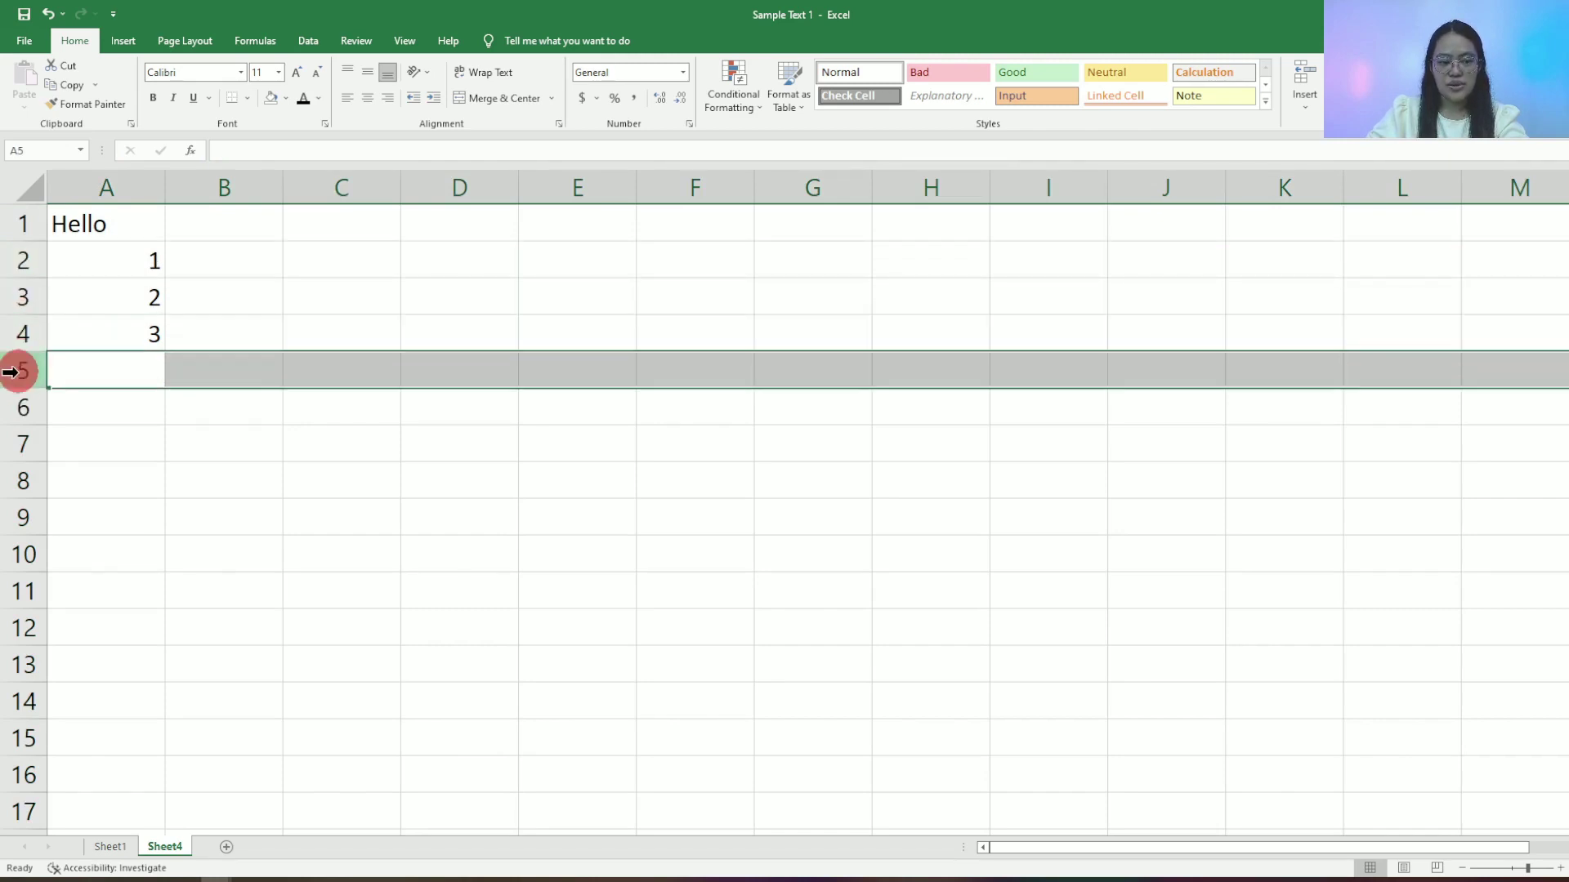
left_click(15, 406)
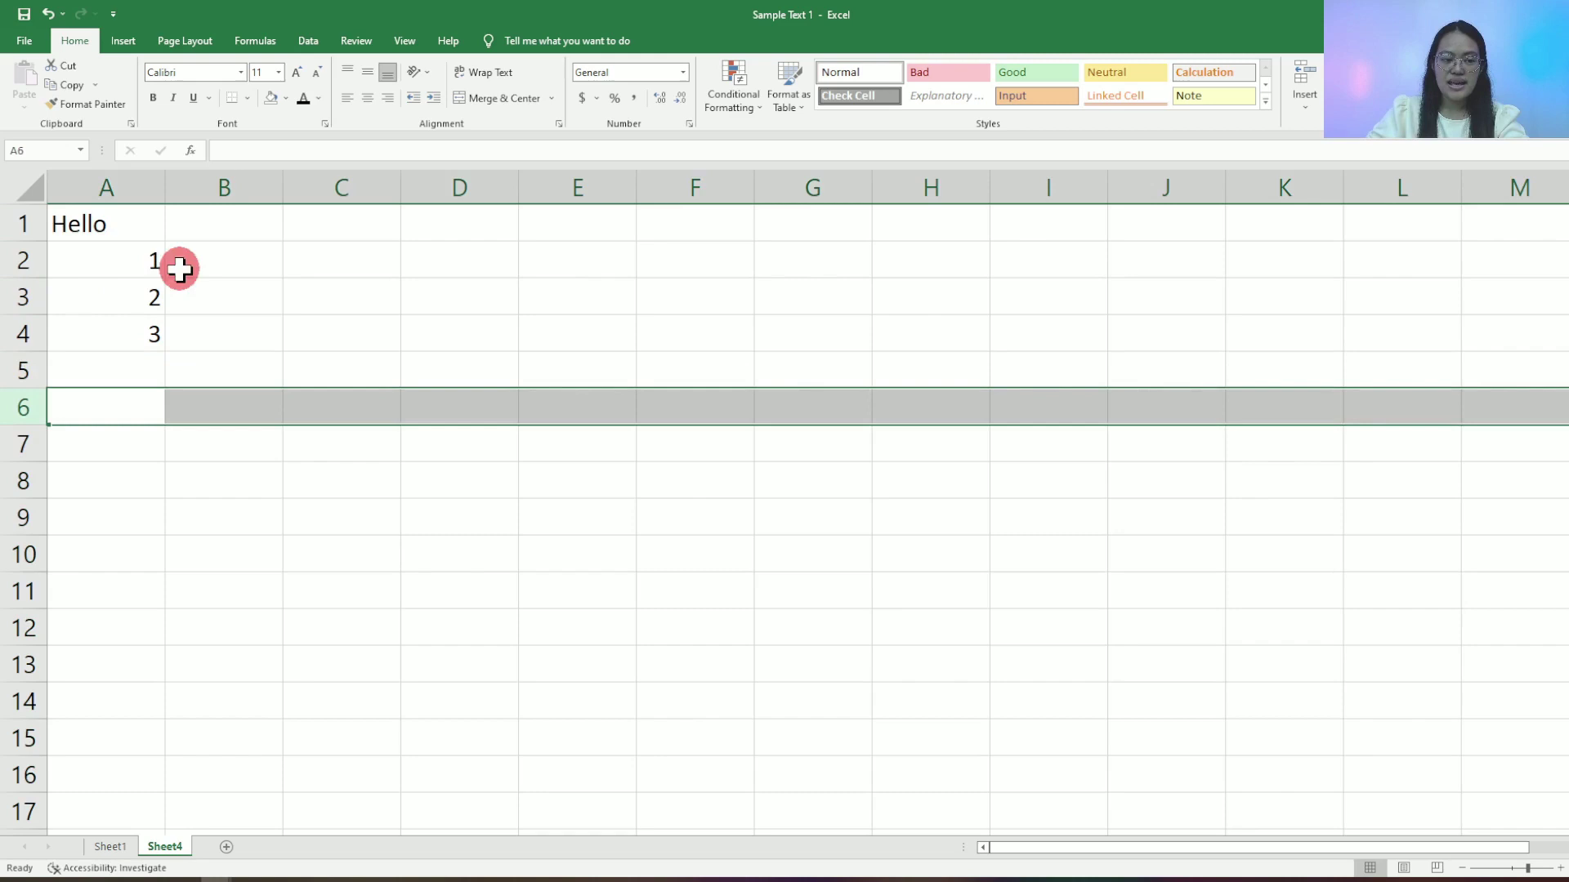
Select cell B1 and then A1, highlighting column A and row 1 to show how they meet at A1
left_click(221, 222)
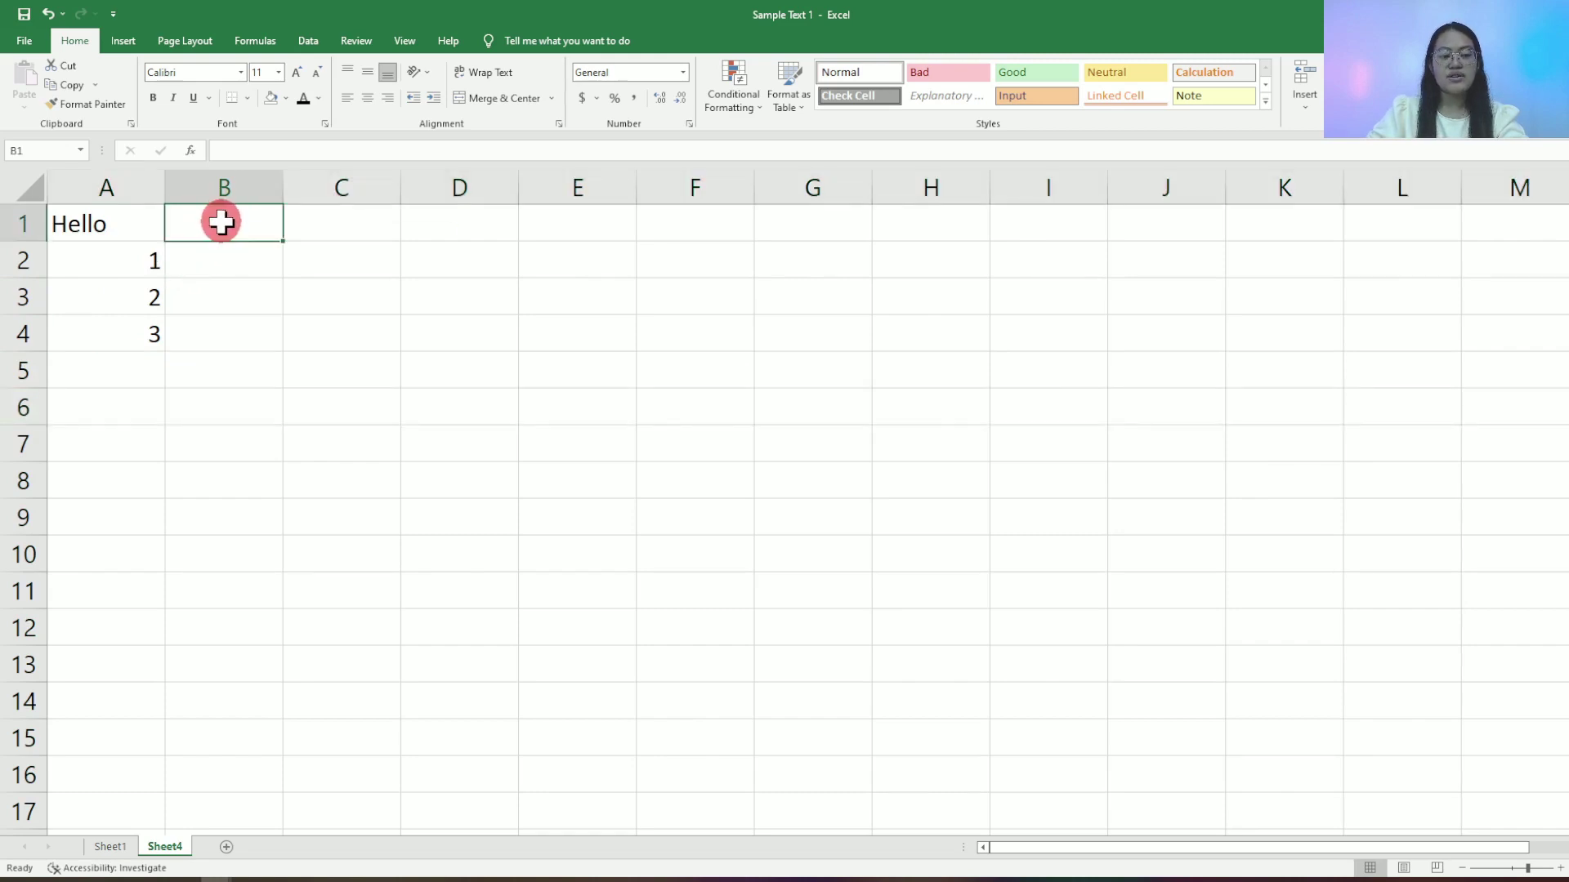
left_click(78, 220)
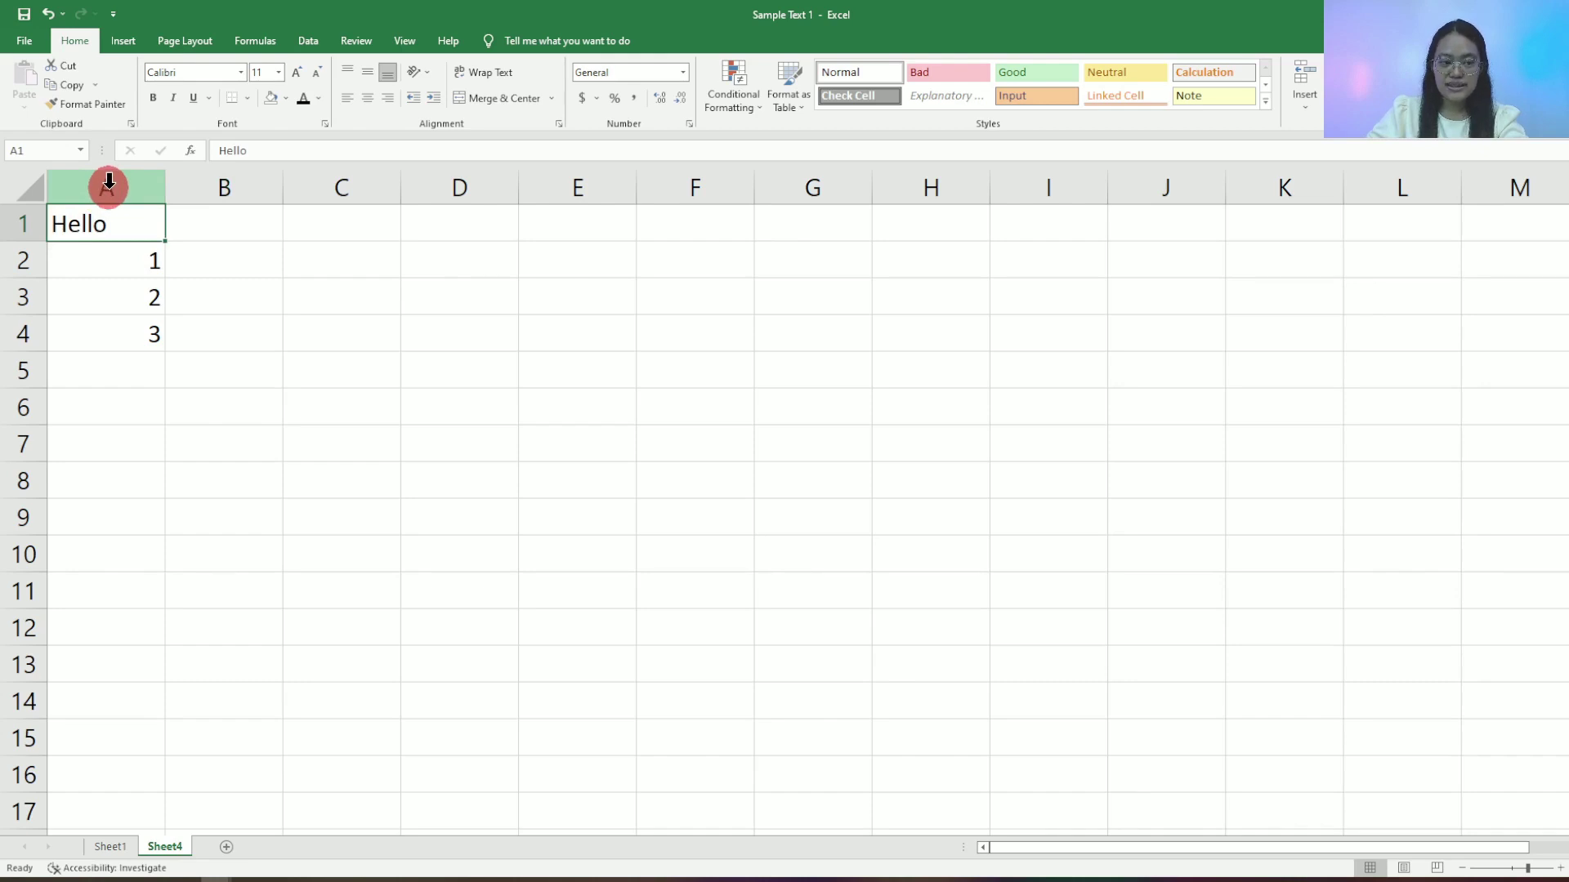
left_click(109, 182)
left_click(23, 221)
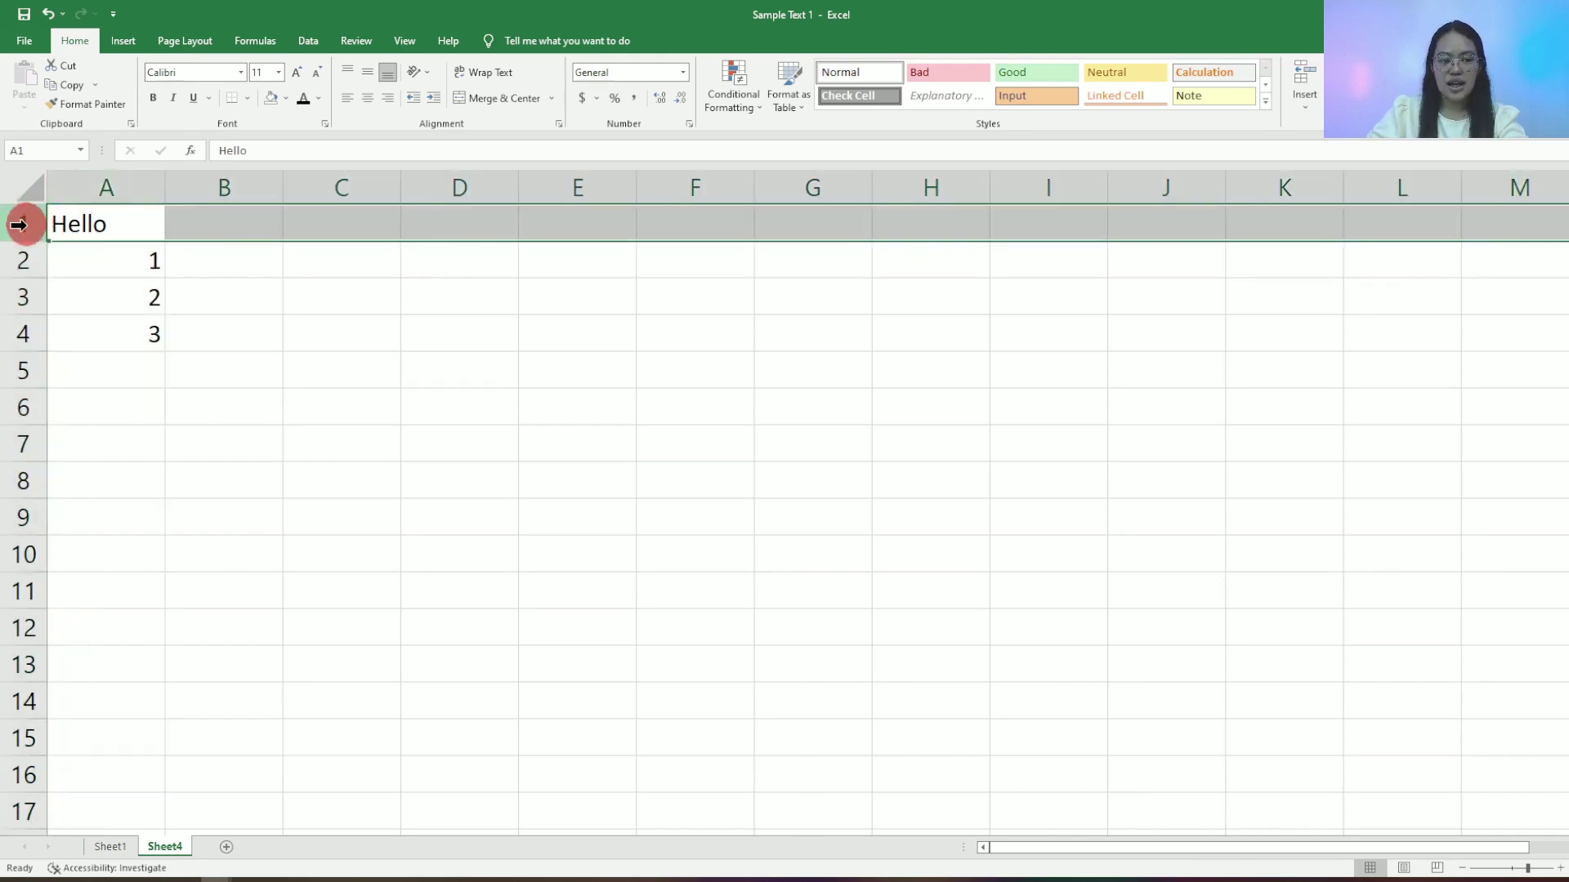
left_click(93, 218)
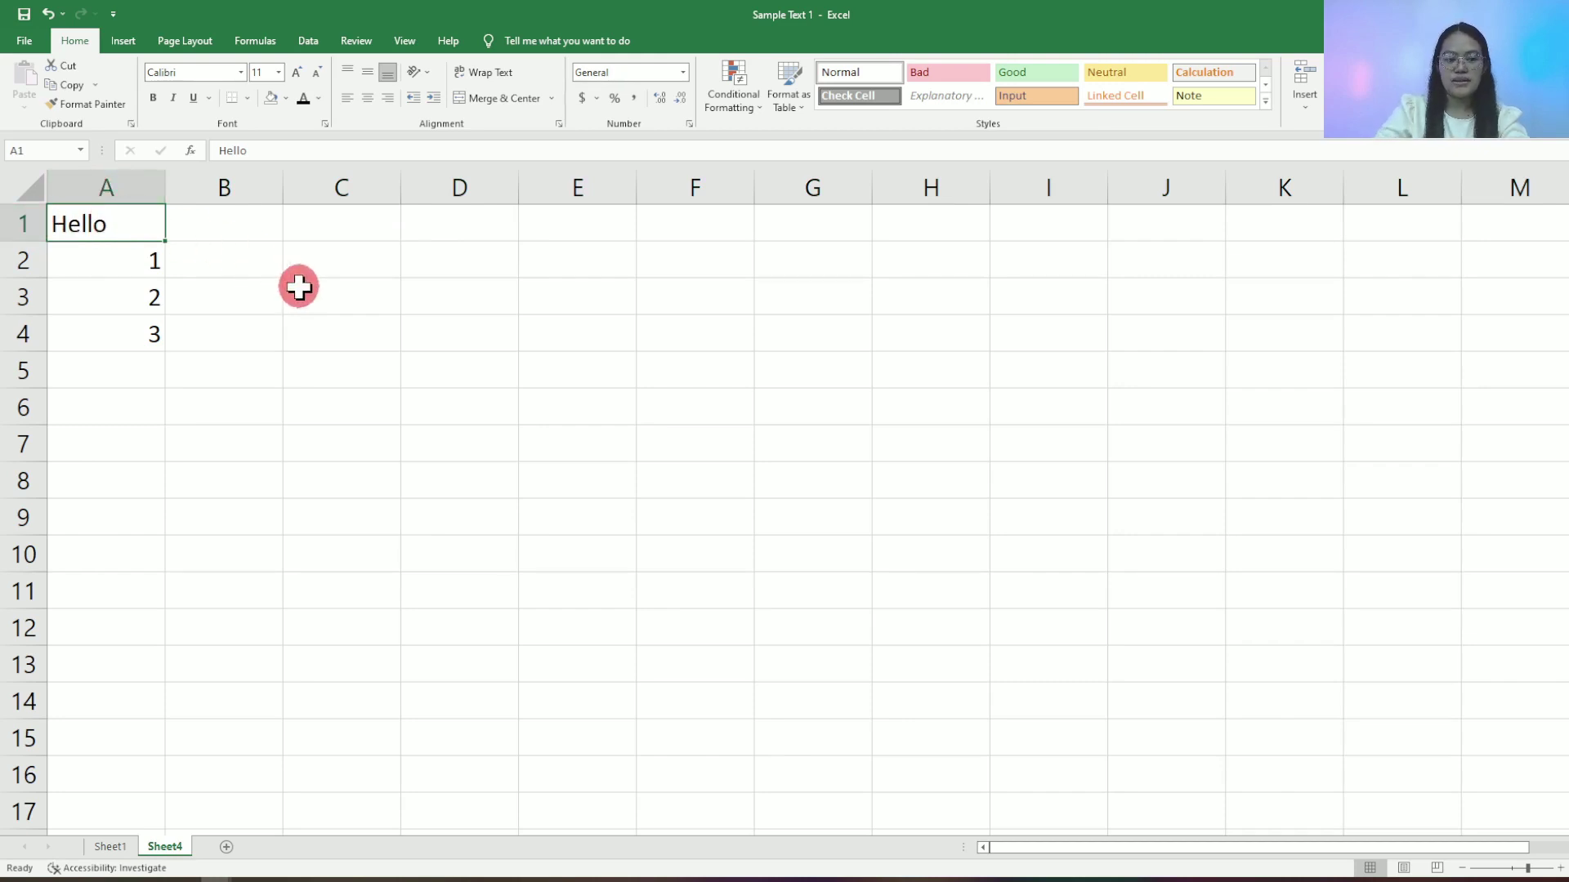
Move the selection to cell B2, highlight column B and row 2, and check the cell's address in the Name Box
key("Down")
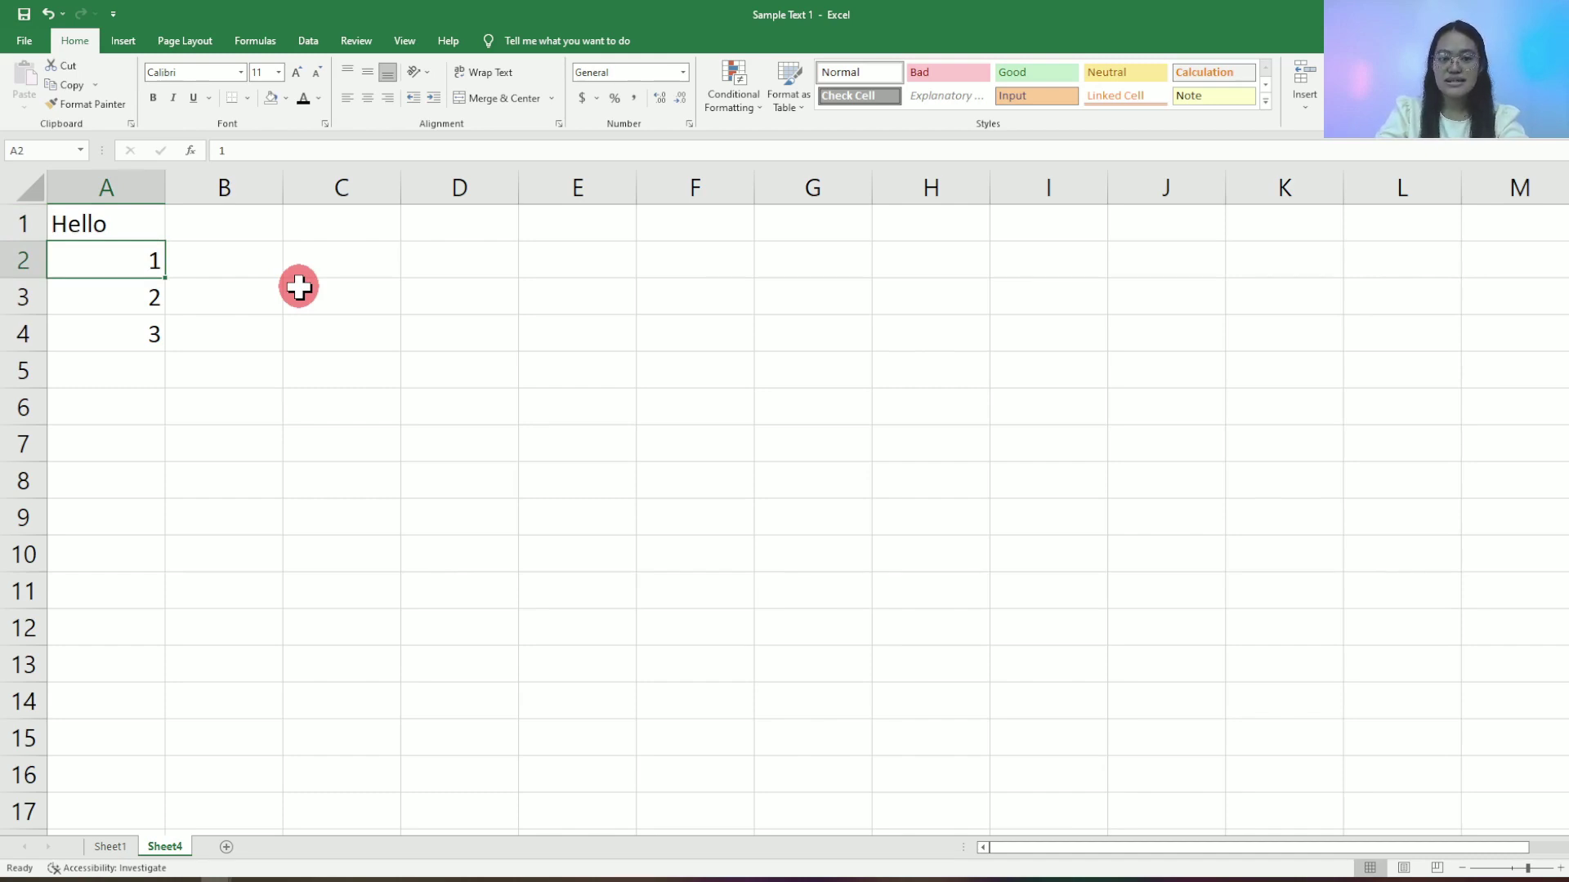
key("Right")
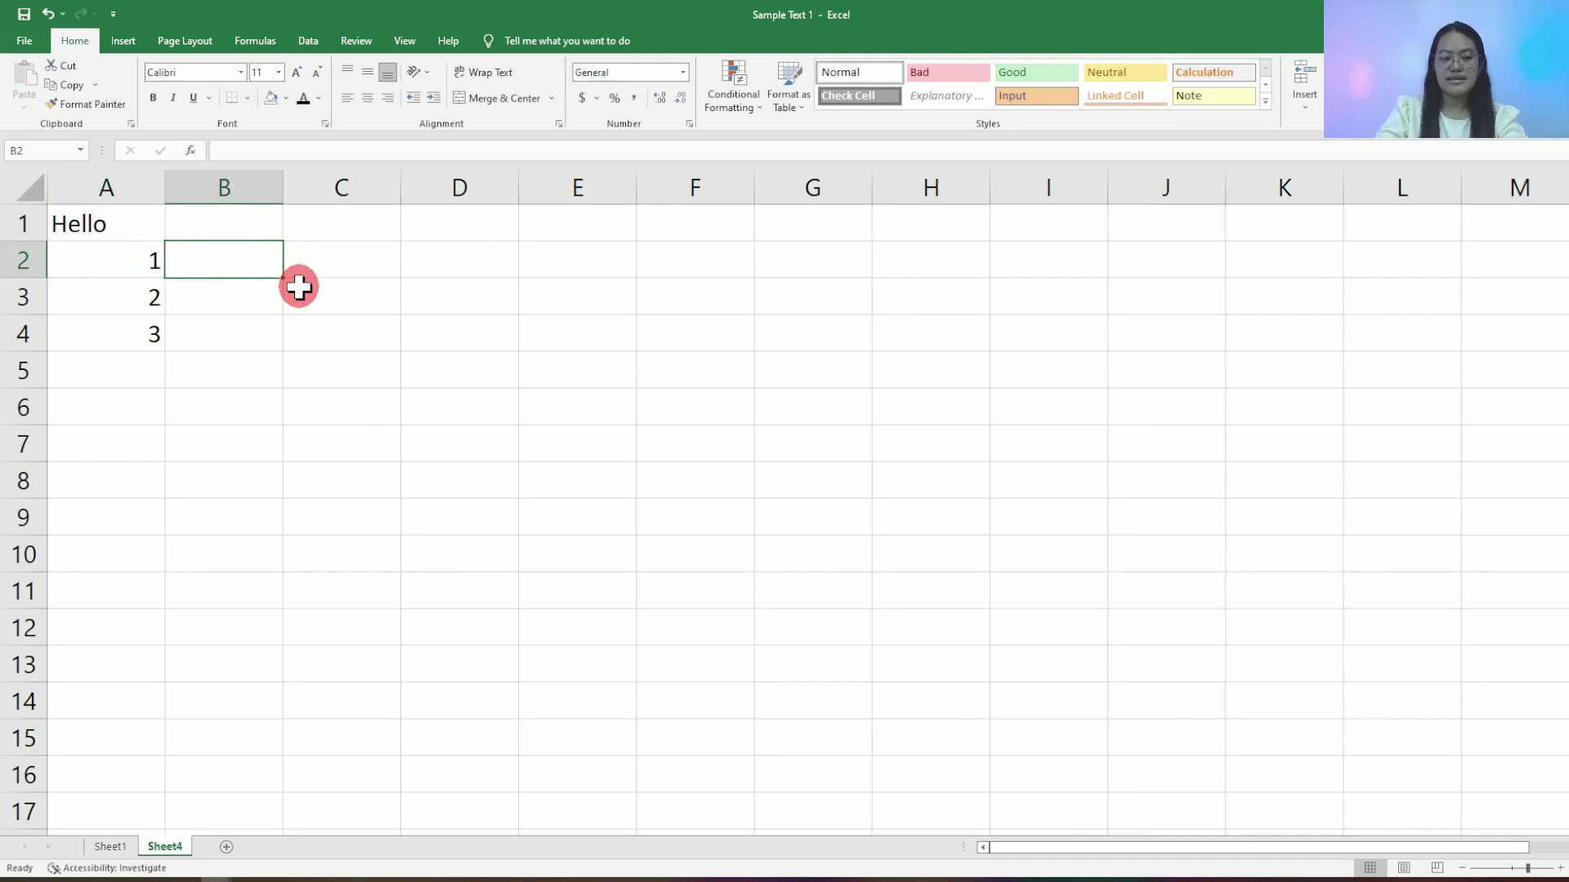
left_click(214, 187)
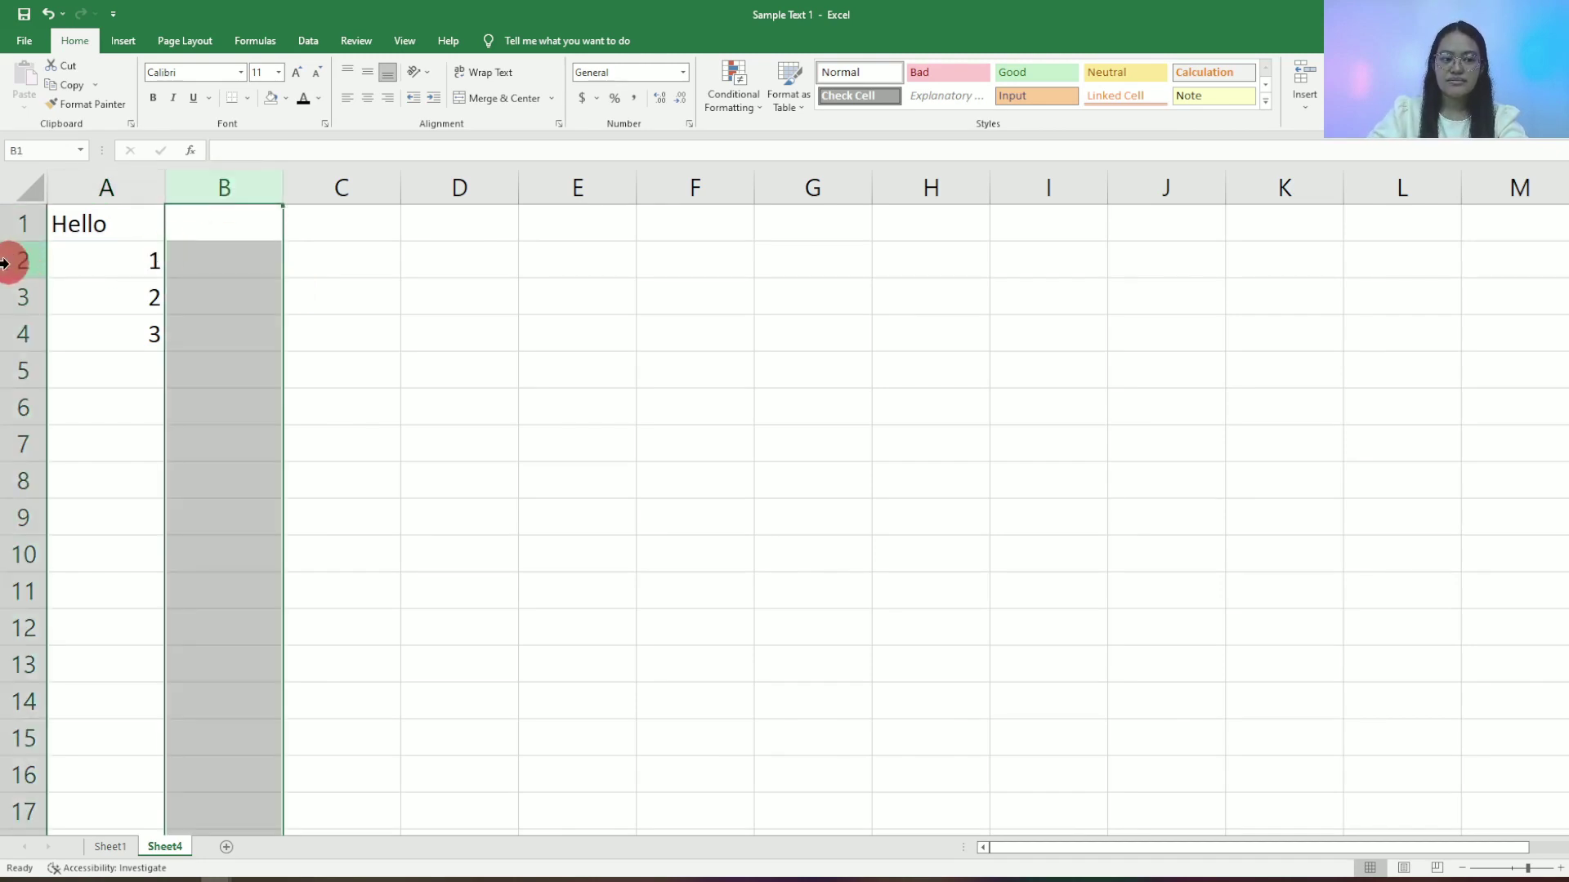
left_click(13, 260)
left_click(194, 261)
left_click(31, 149)
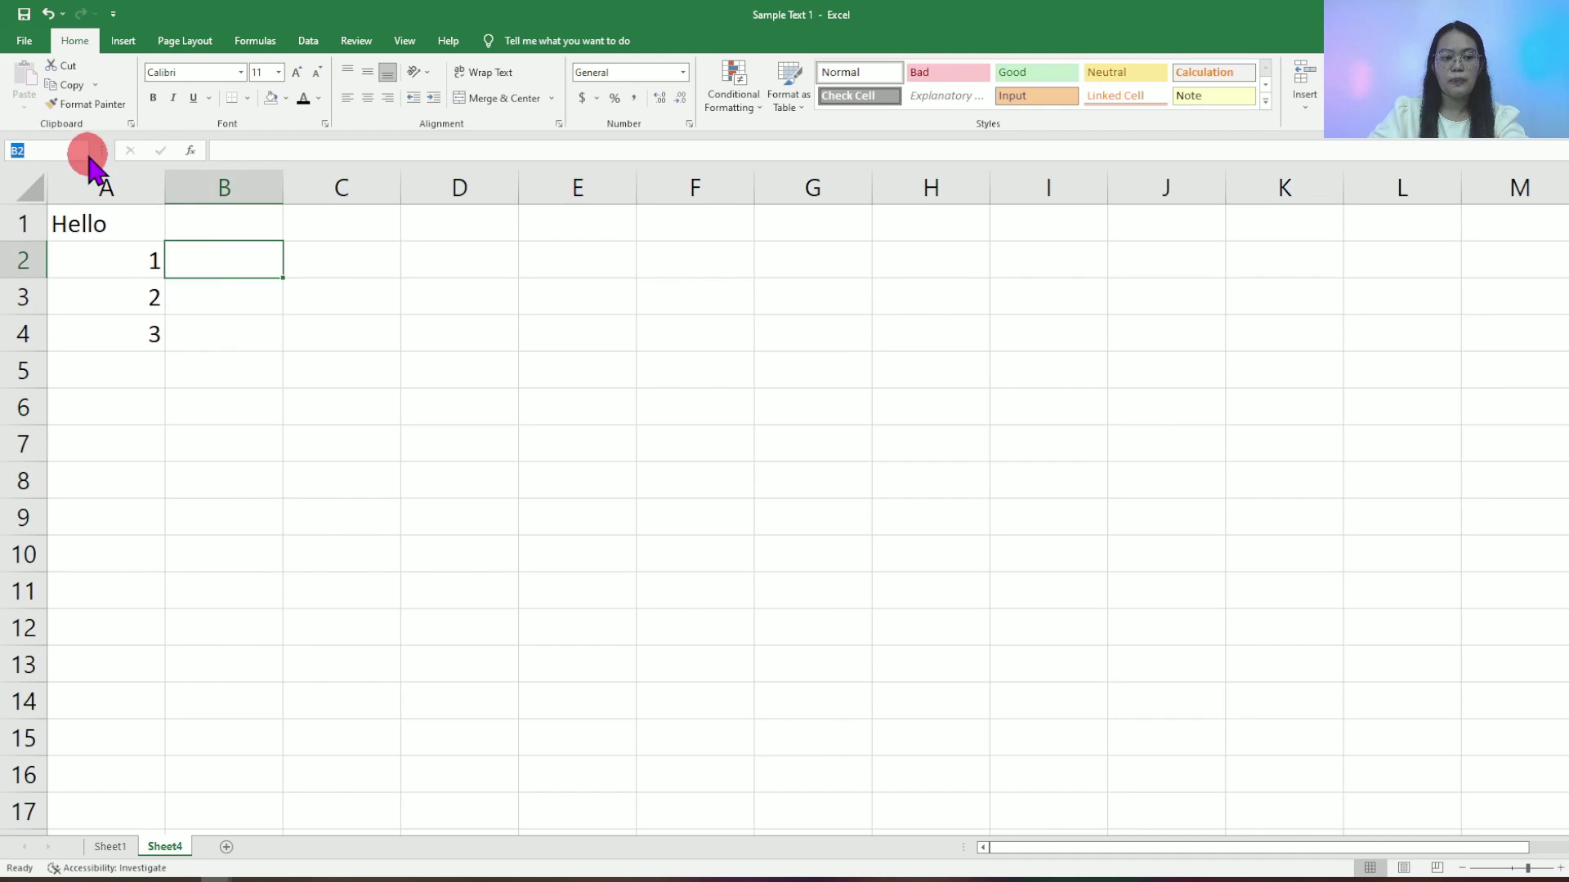
Enter "Hi" in cell B1 through the formula bar and leave B1 selected
left_click(135, 261)
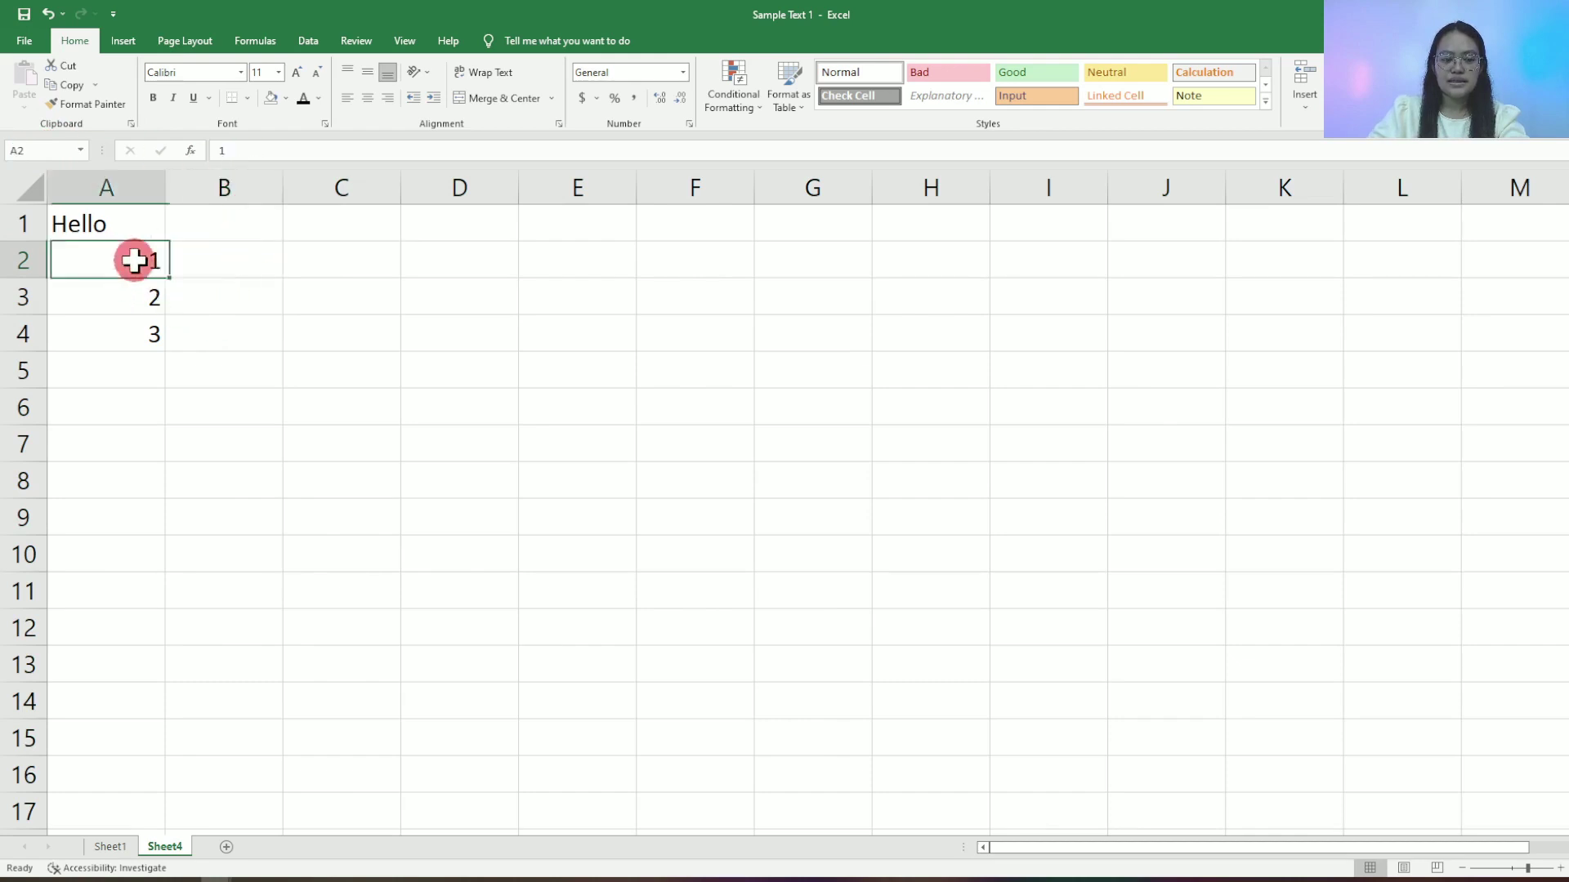
left_click(220, 249)
left_click(233, 219)
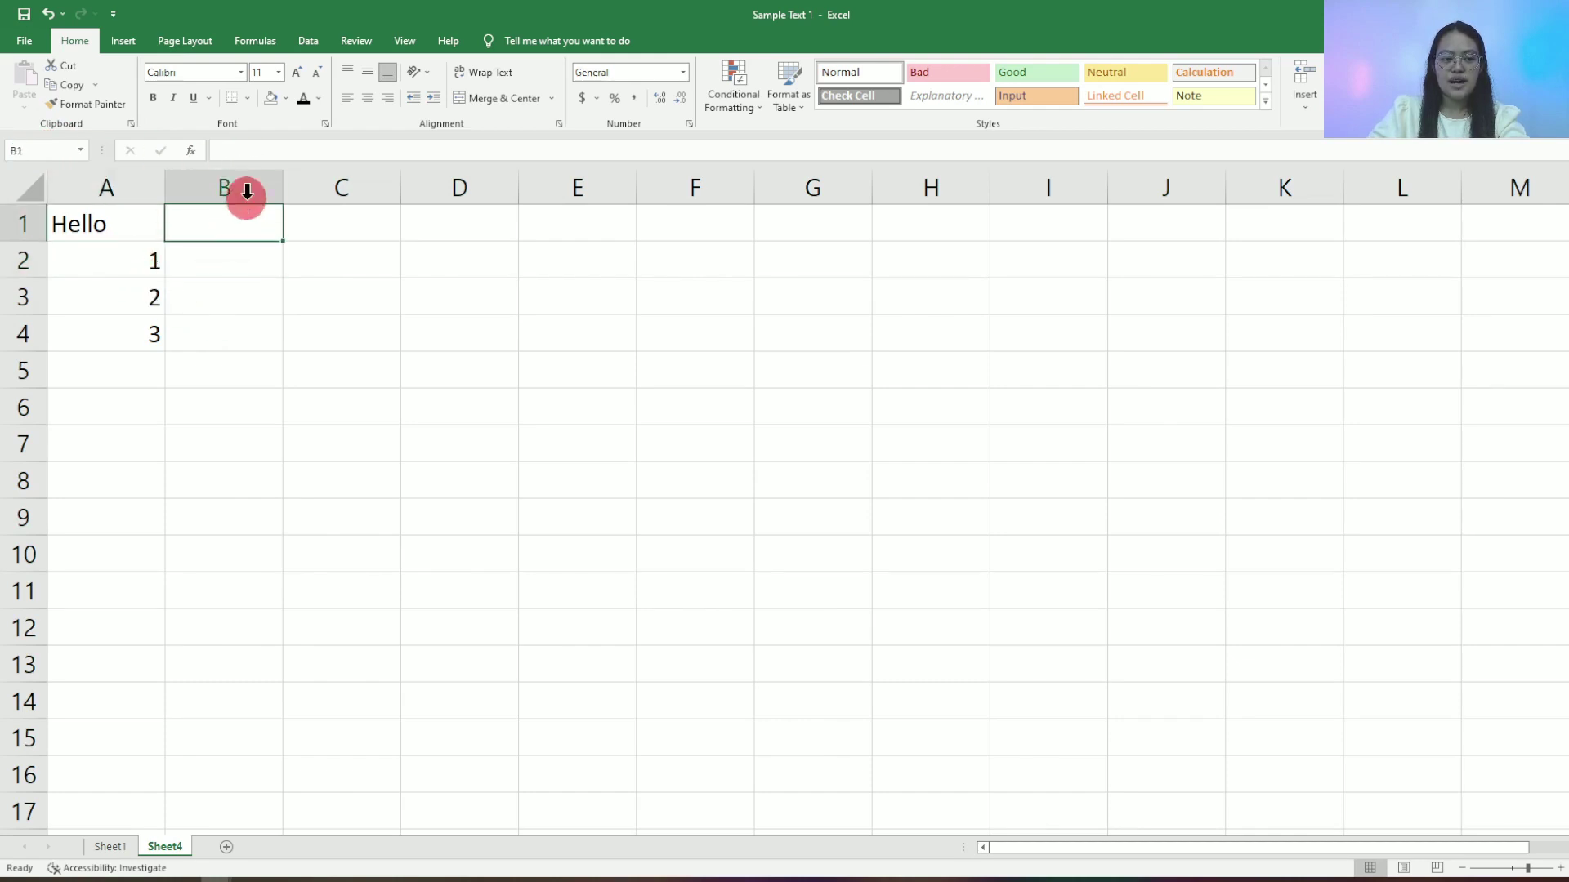
left_click(232, 152)
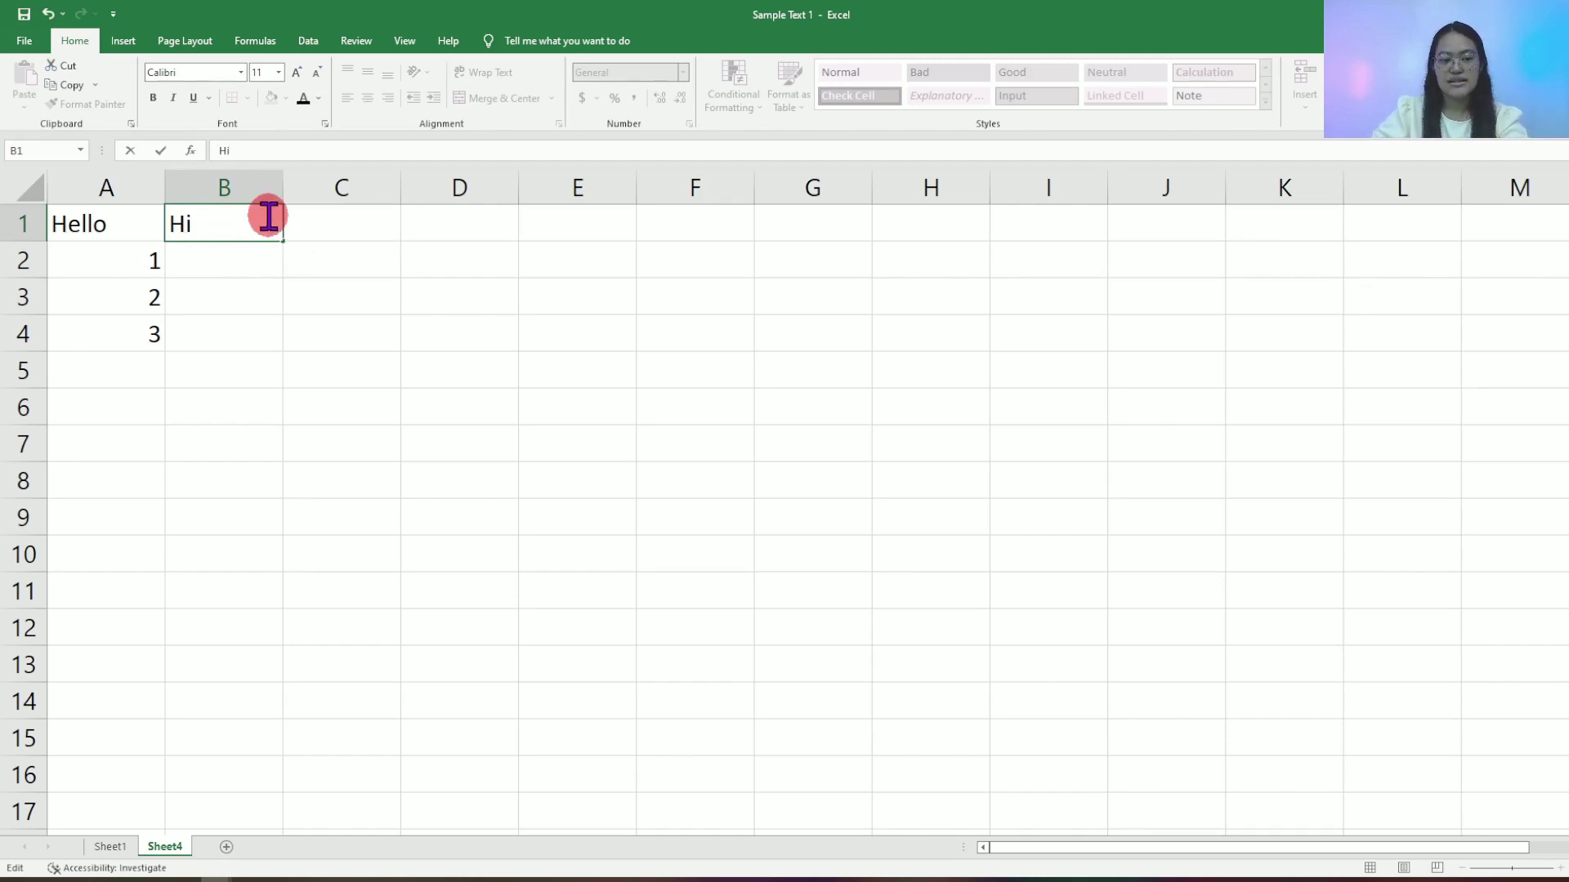
left_click(355, 229)
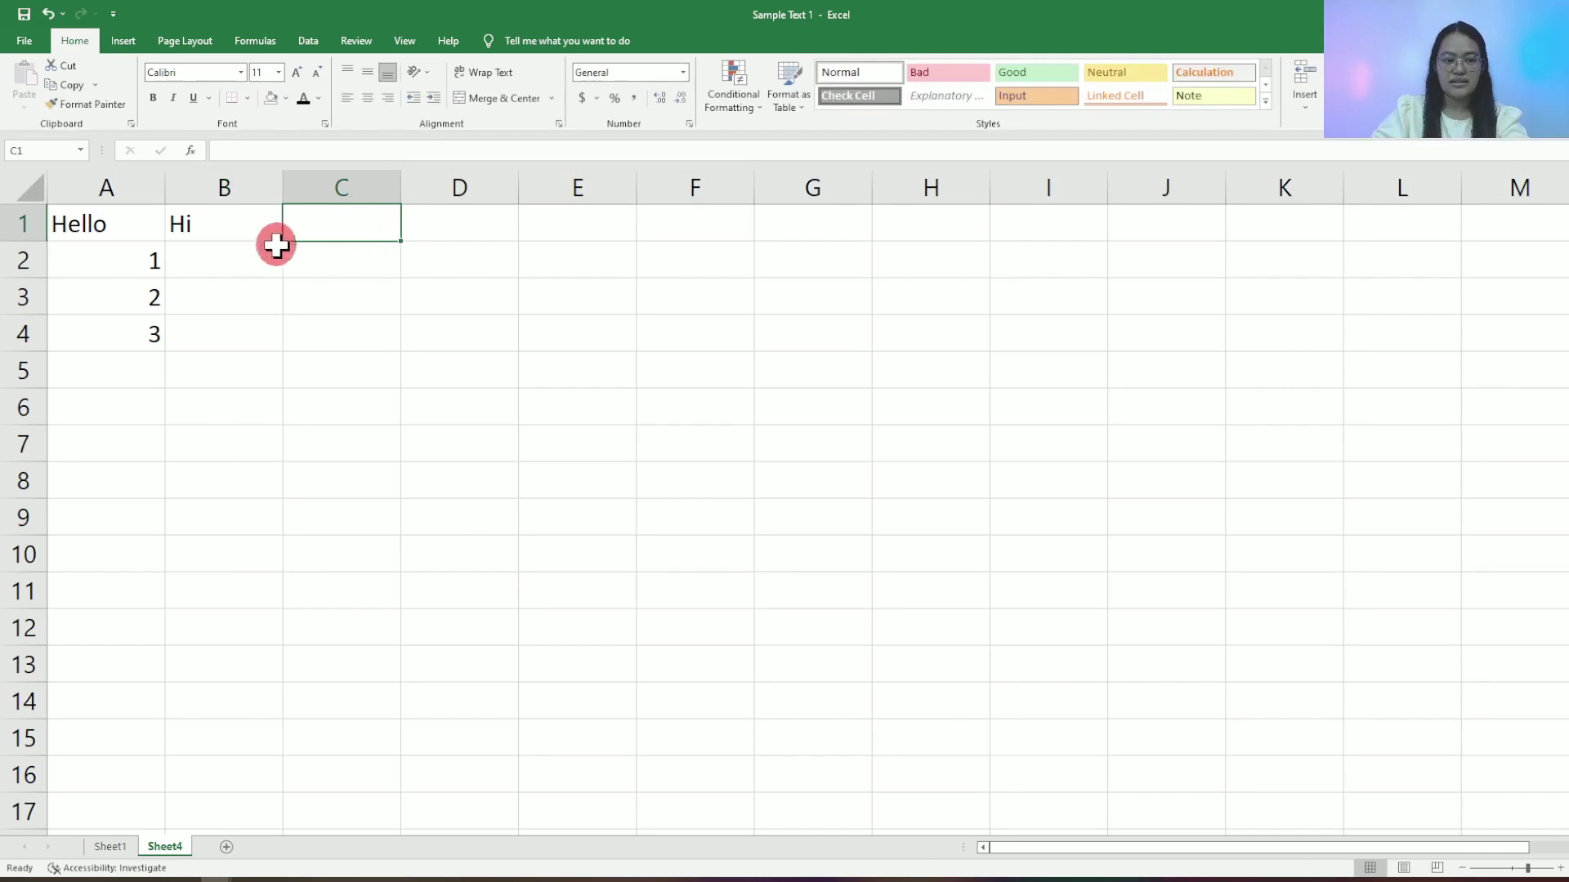
left_click(224, 227)
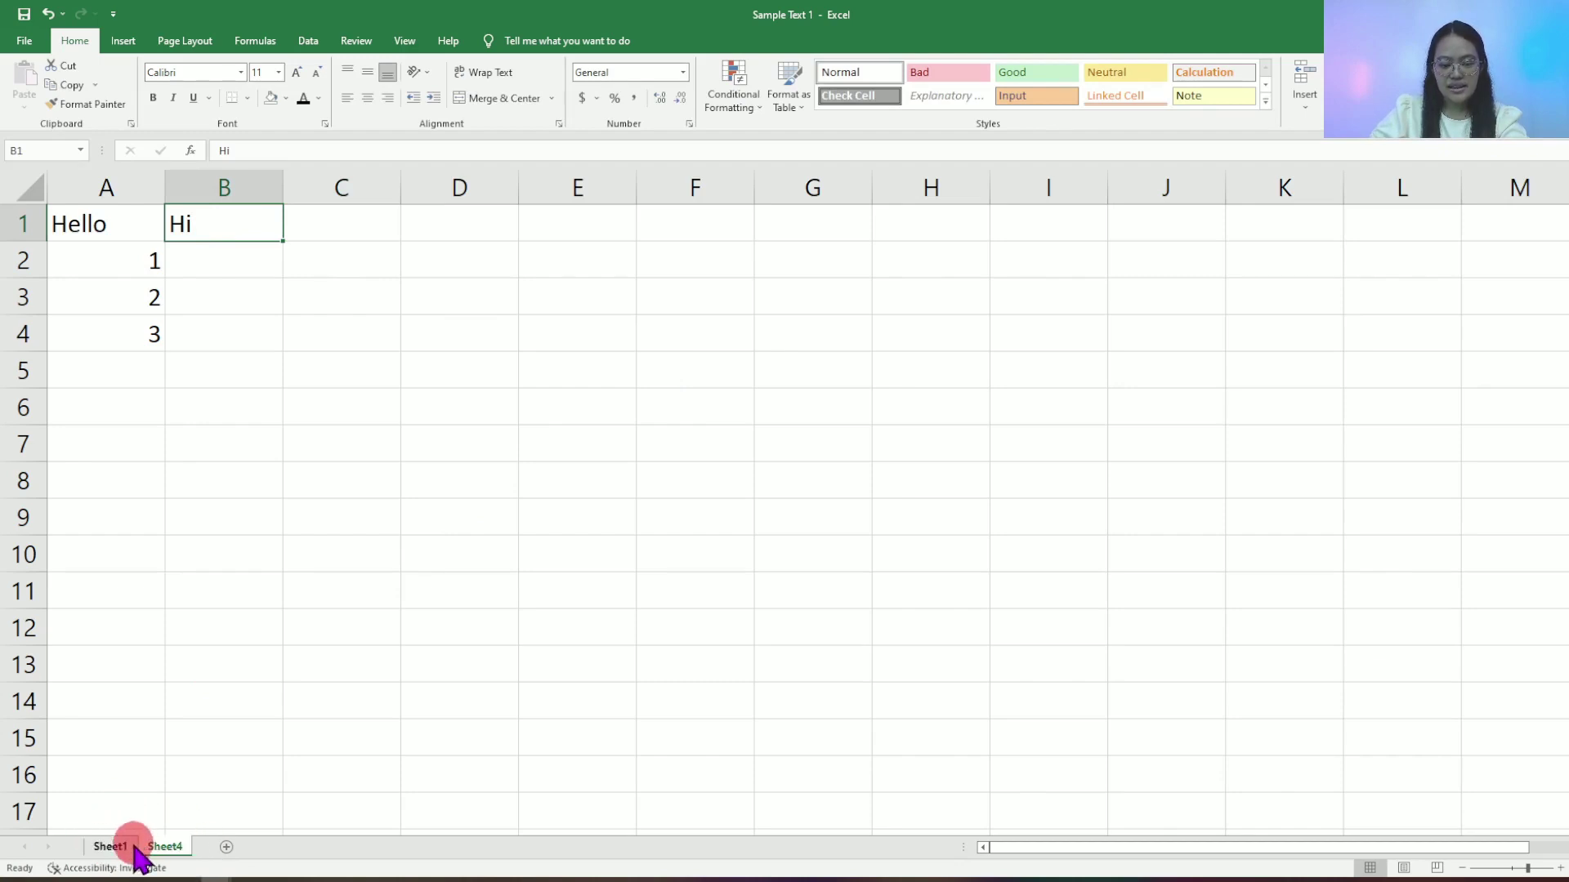
Add a new worksheet after Sheet4 and rename it "New Sheet"
left_click_drag(153, 854, 174, 856)
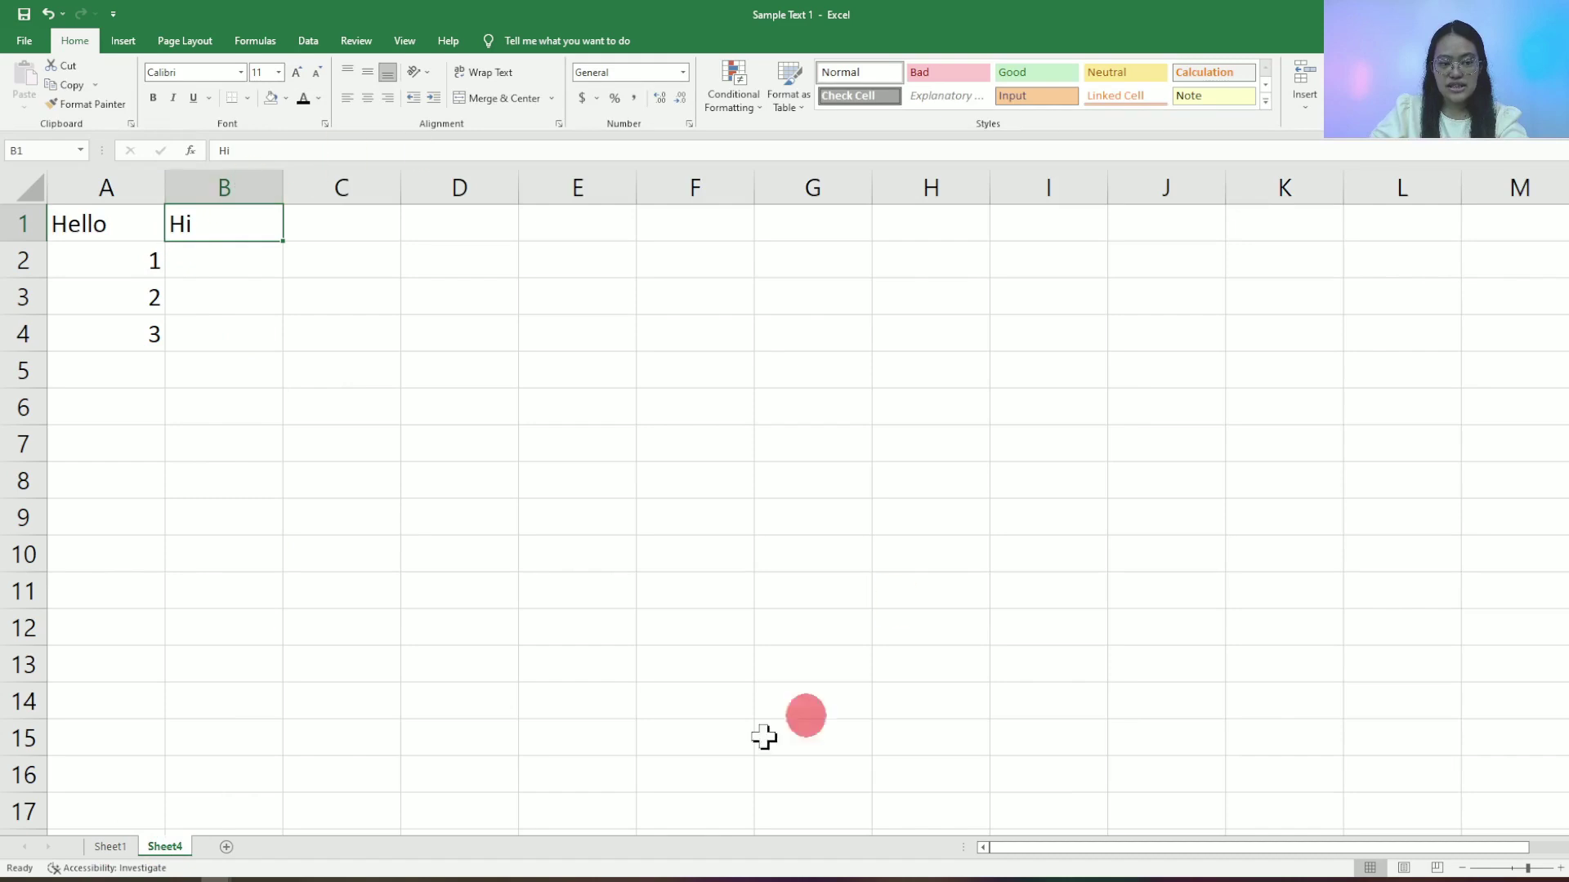
left_click(168, 847)
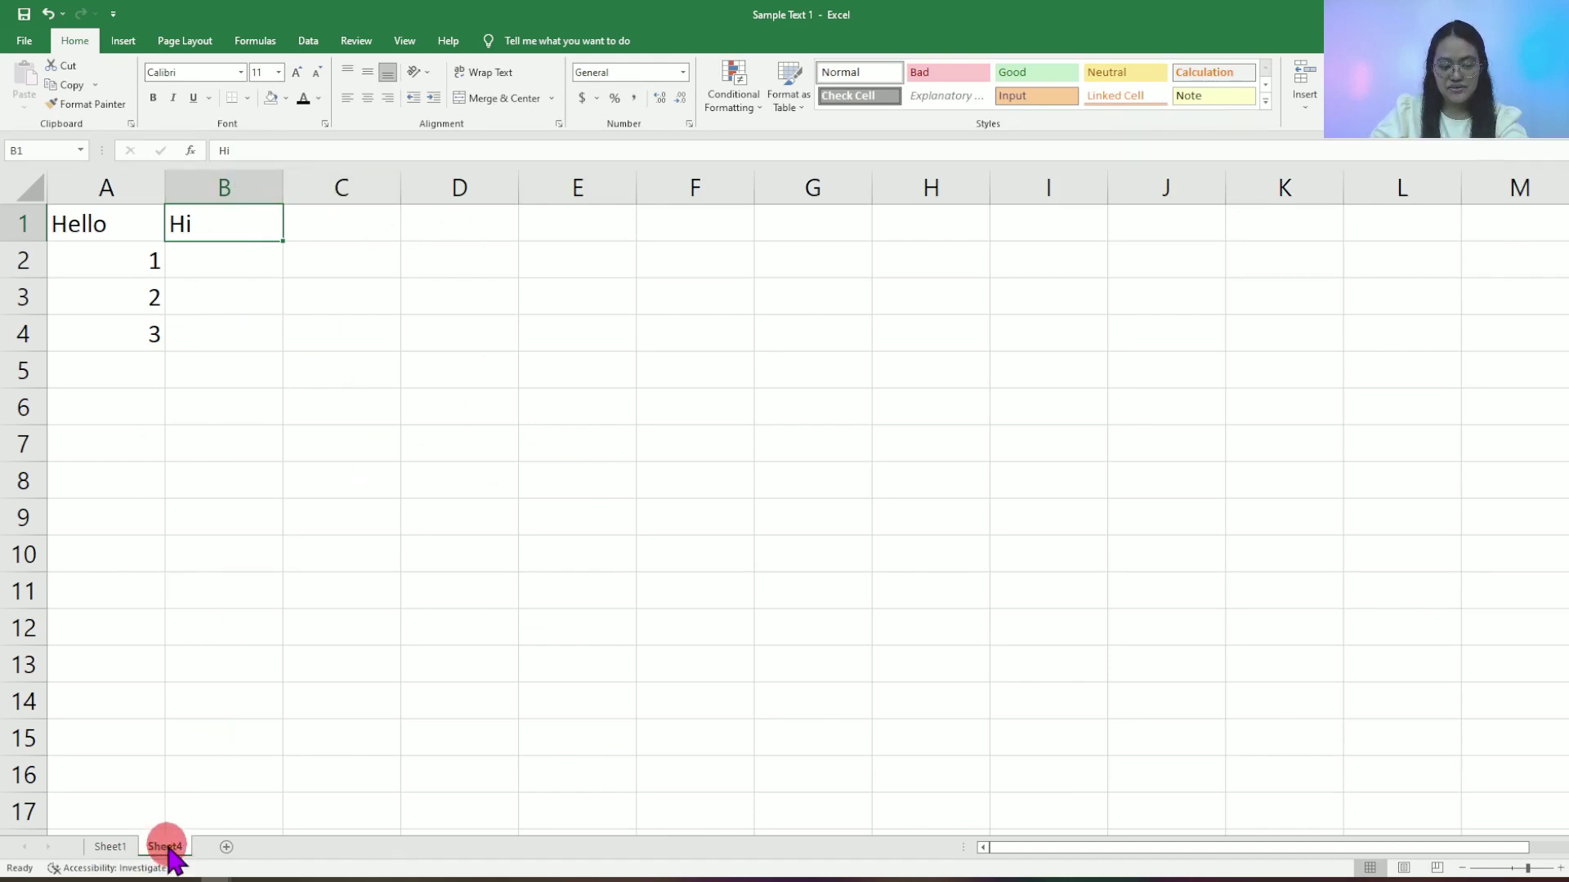
left_click(227, 846)
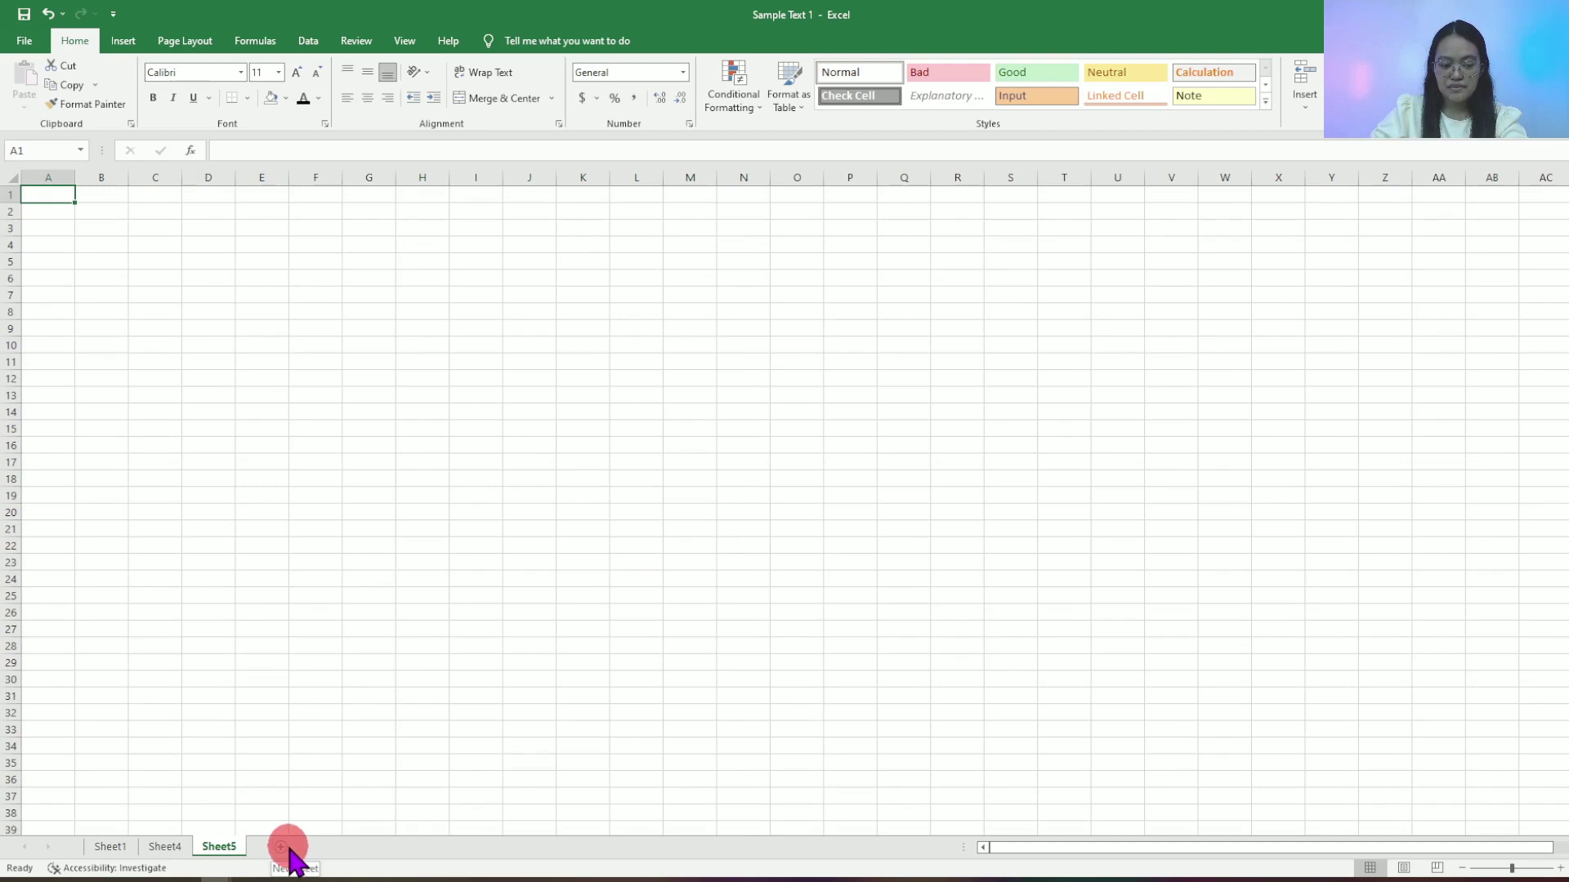
right_click(221, 848)
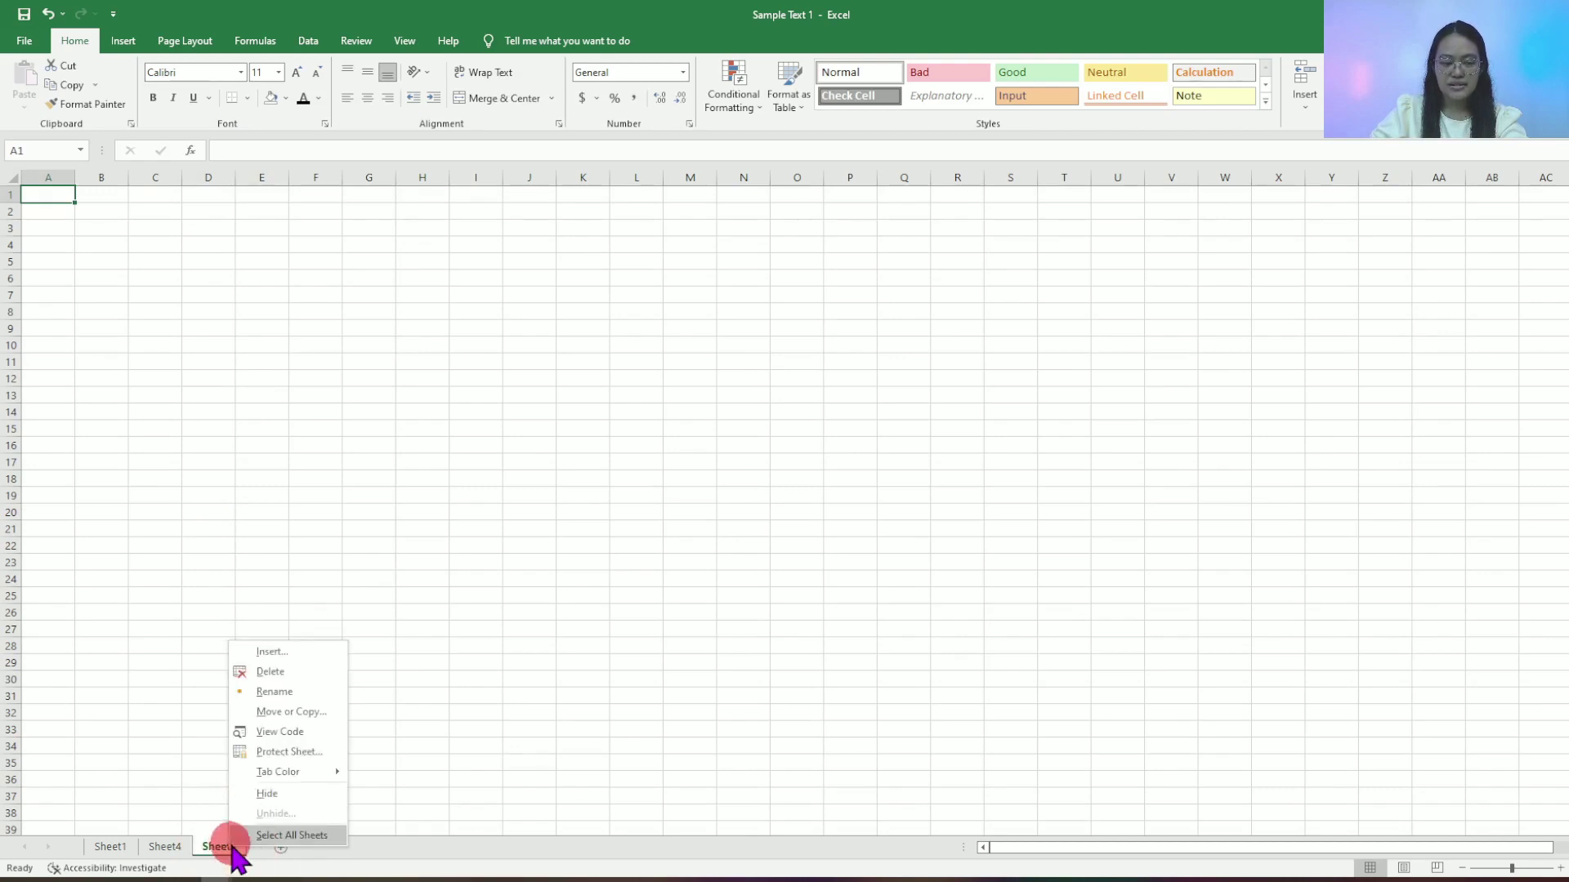
left_click(219, 848)
right_click(221, 847)
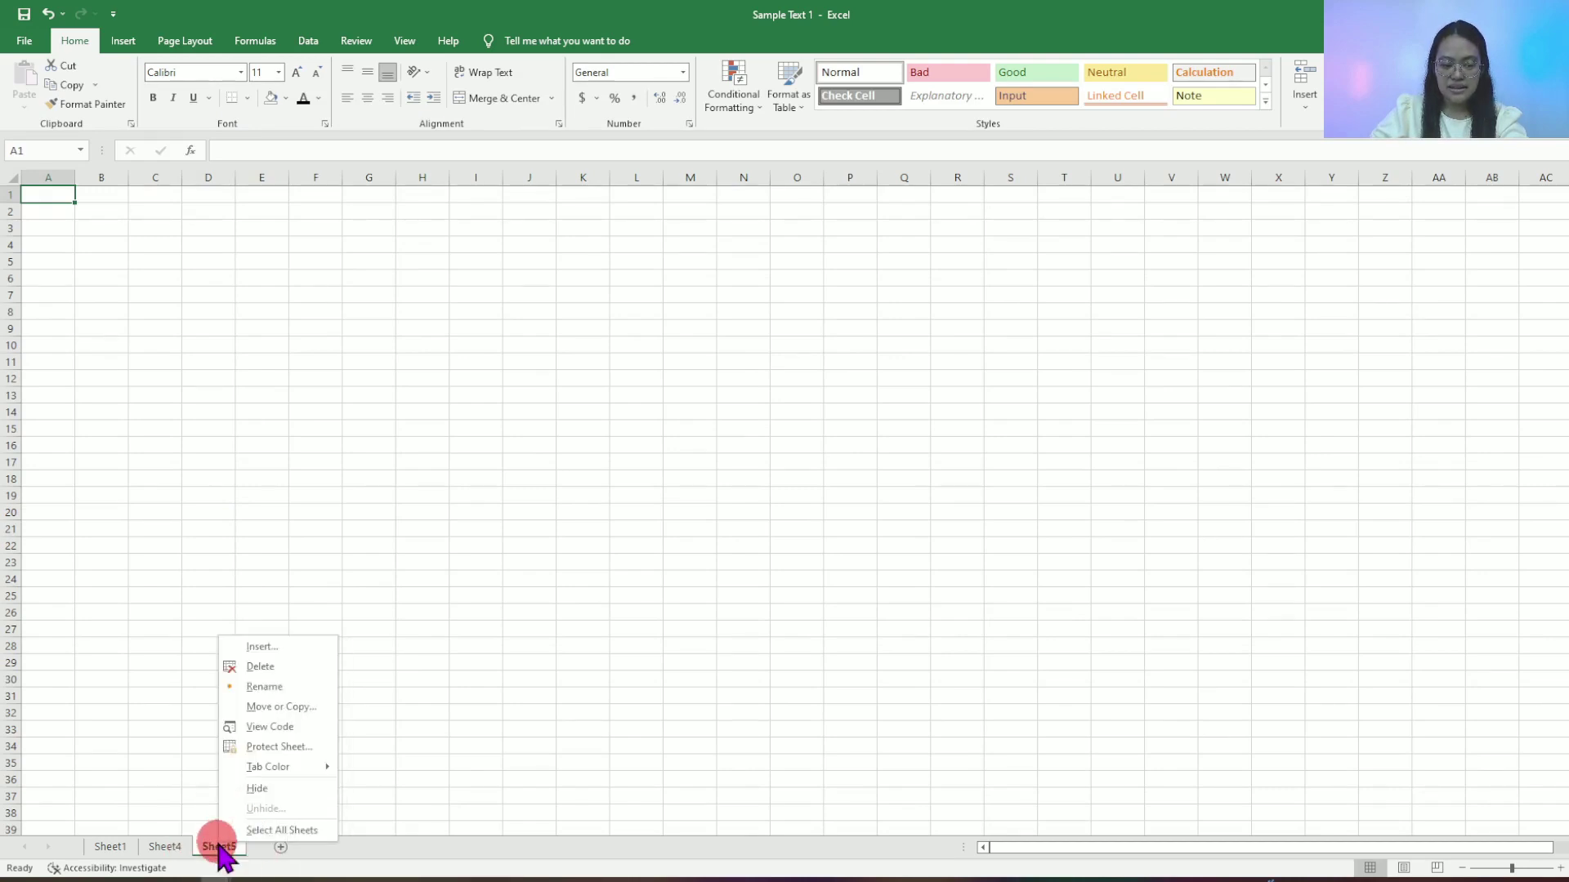
left_click(264, 689)
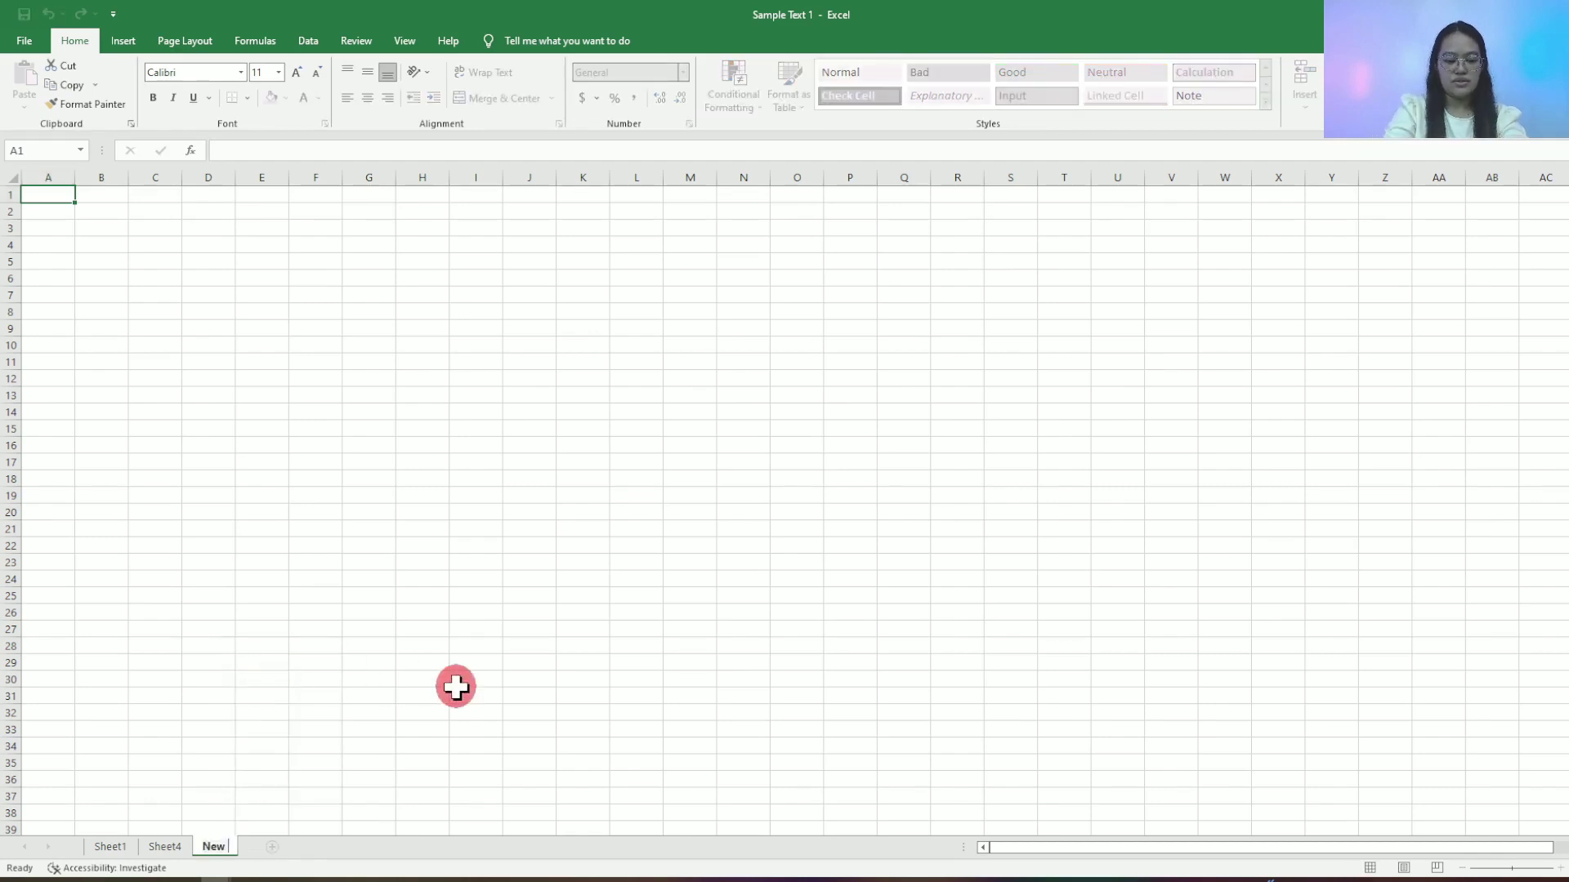
left_click(360, 664)
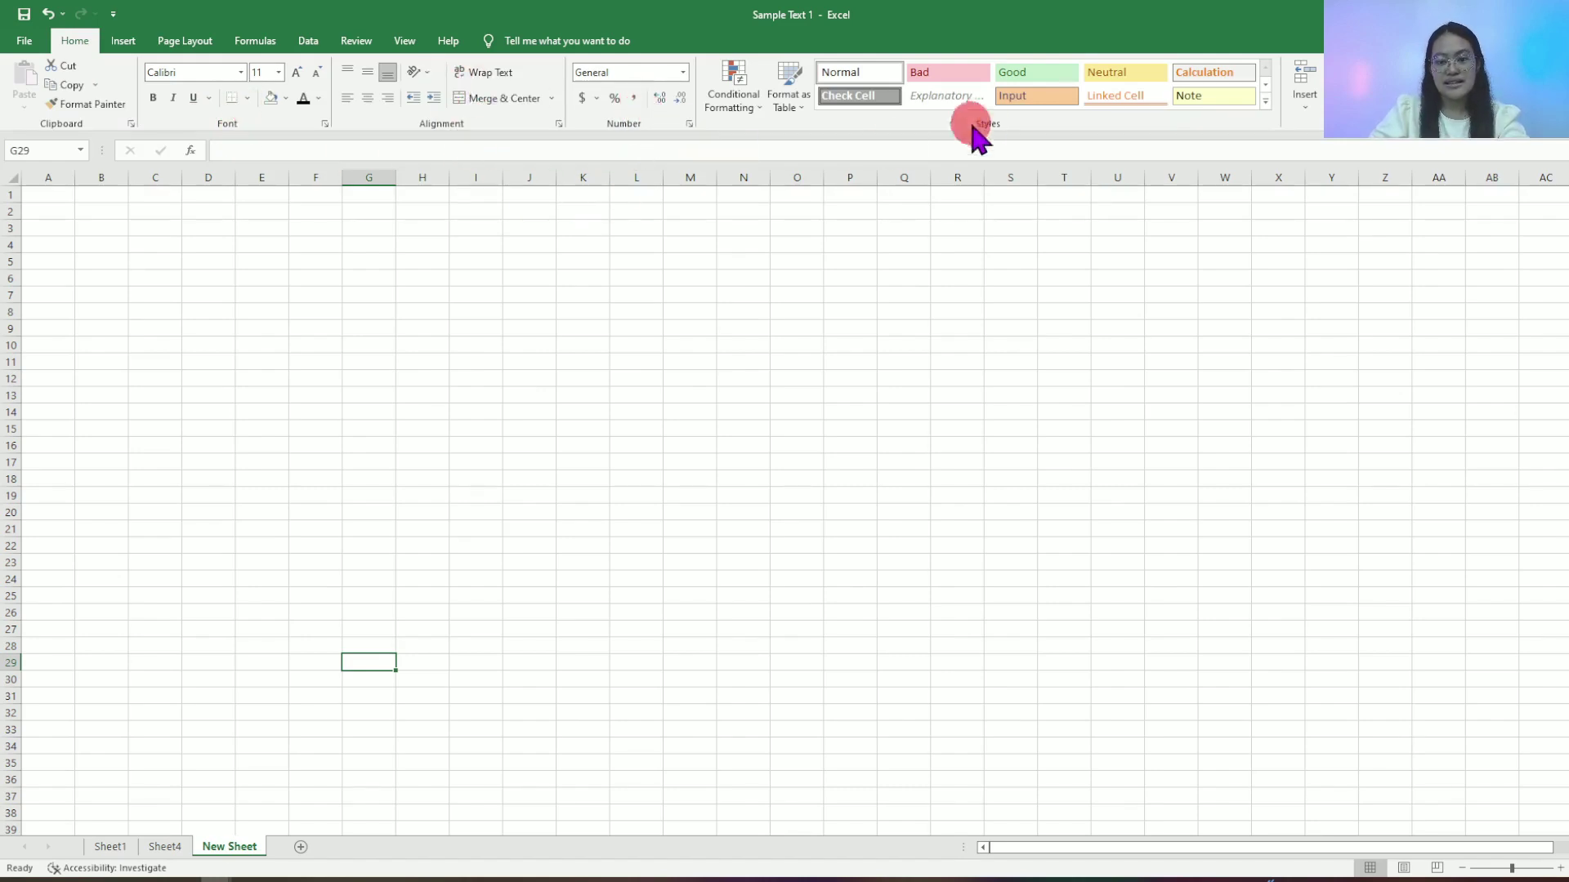
Select the range A1:B4 on Sheet4 and examine the options for inserting pictures and shapes
left_click(178, 847)
mouse_move(120, 224)
left_mouse_down()
mouse_move(224, 238)
mouse_move(234, 329)
left_mouse_up()
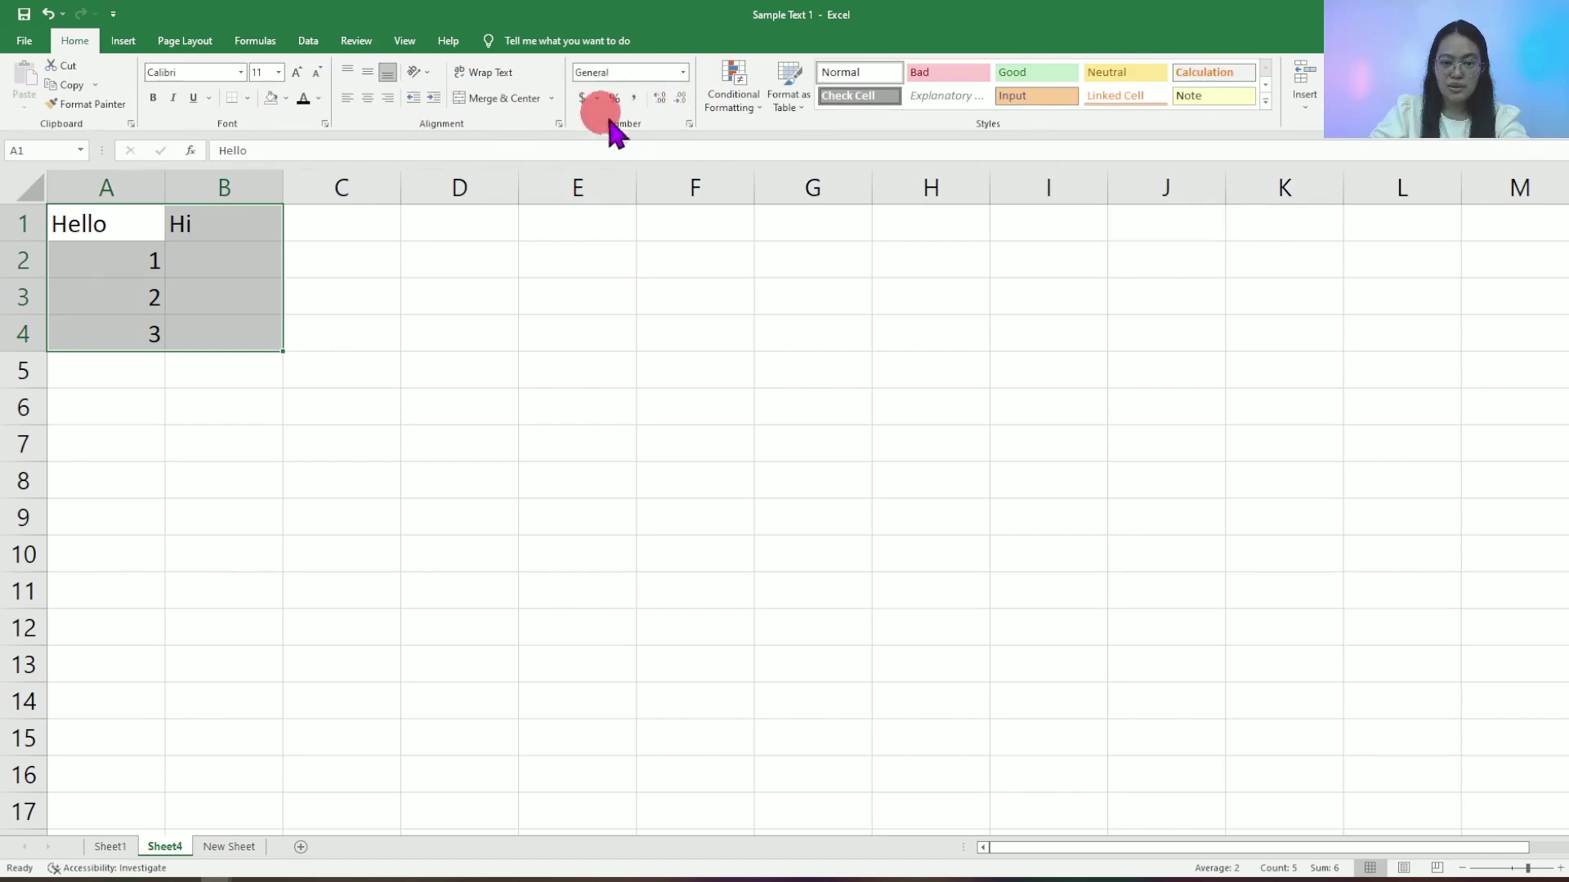
left_click(124, 43)
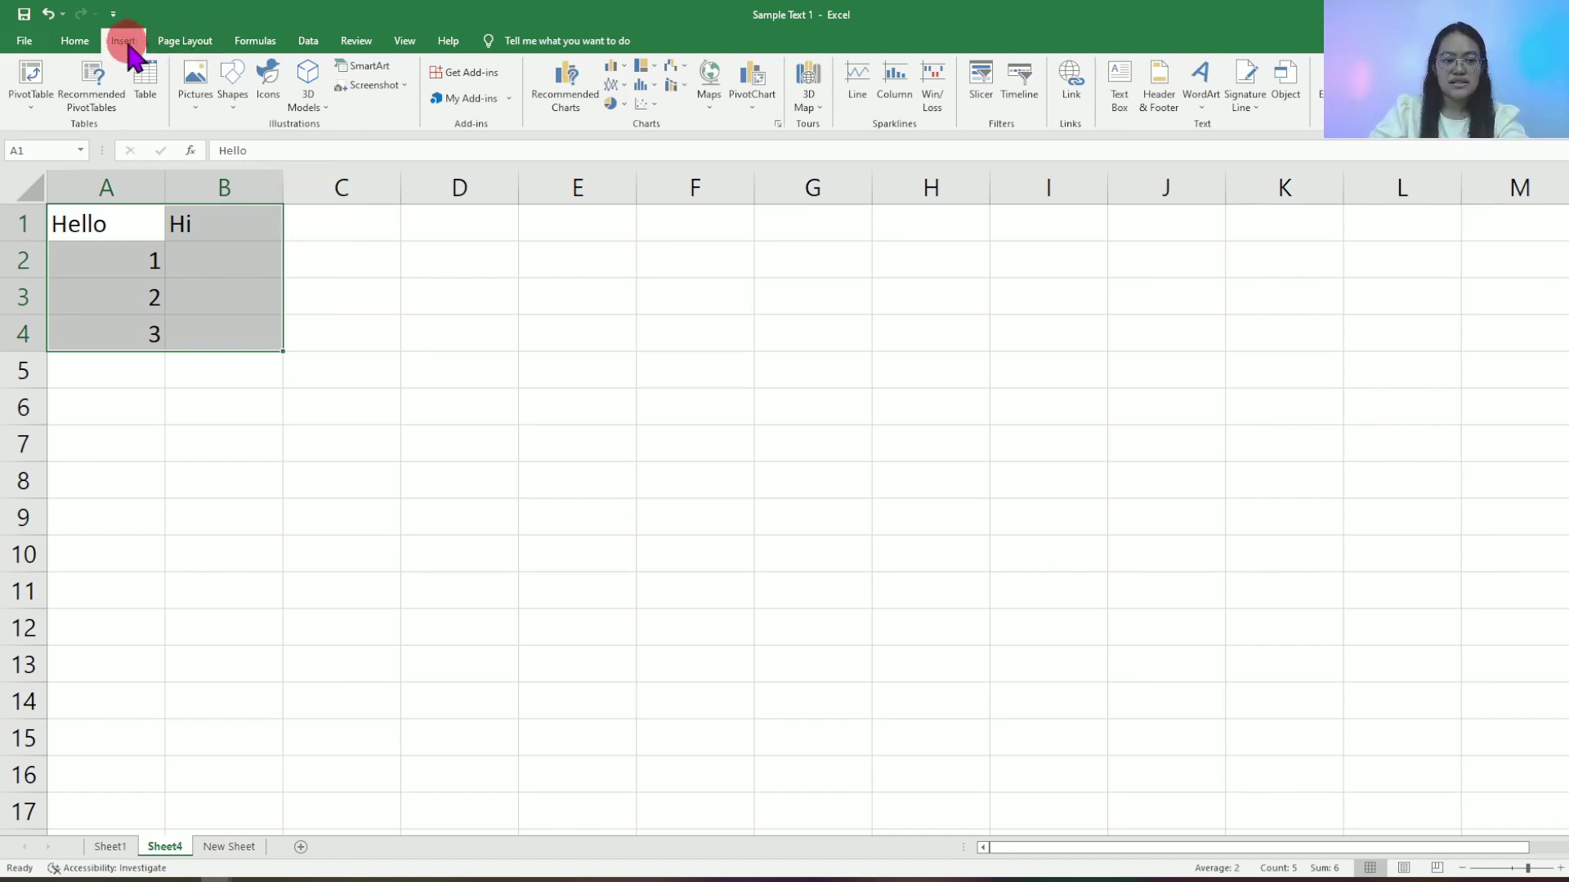
left_click(202, 124)
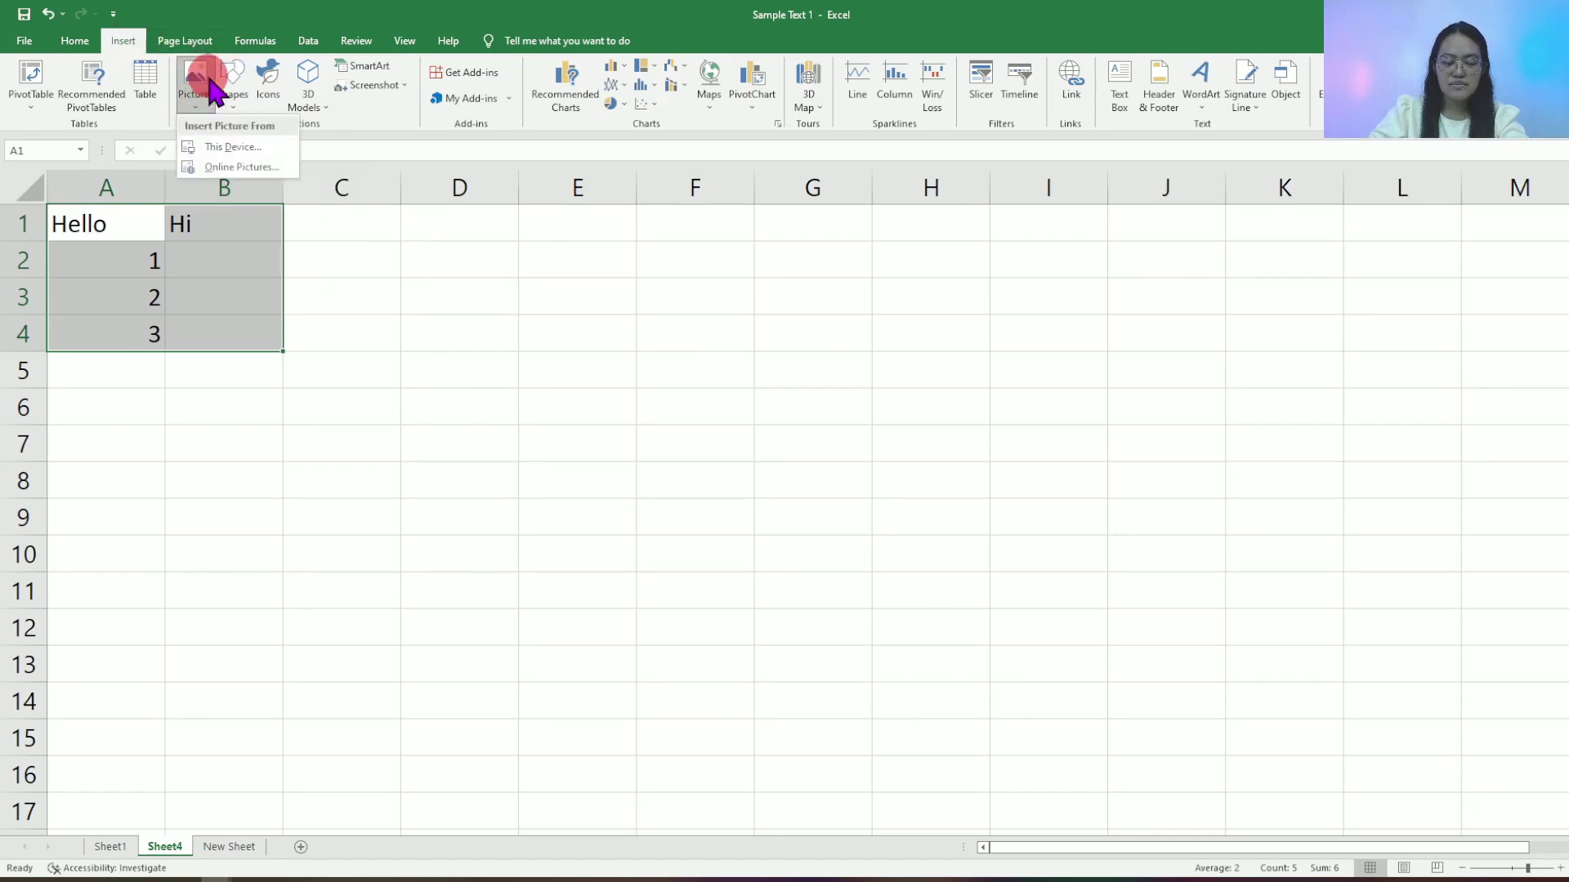
left_click(395, 322)
left_click(237, 98)
left_click(474, 286)
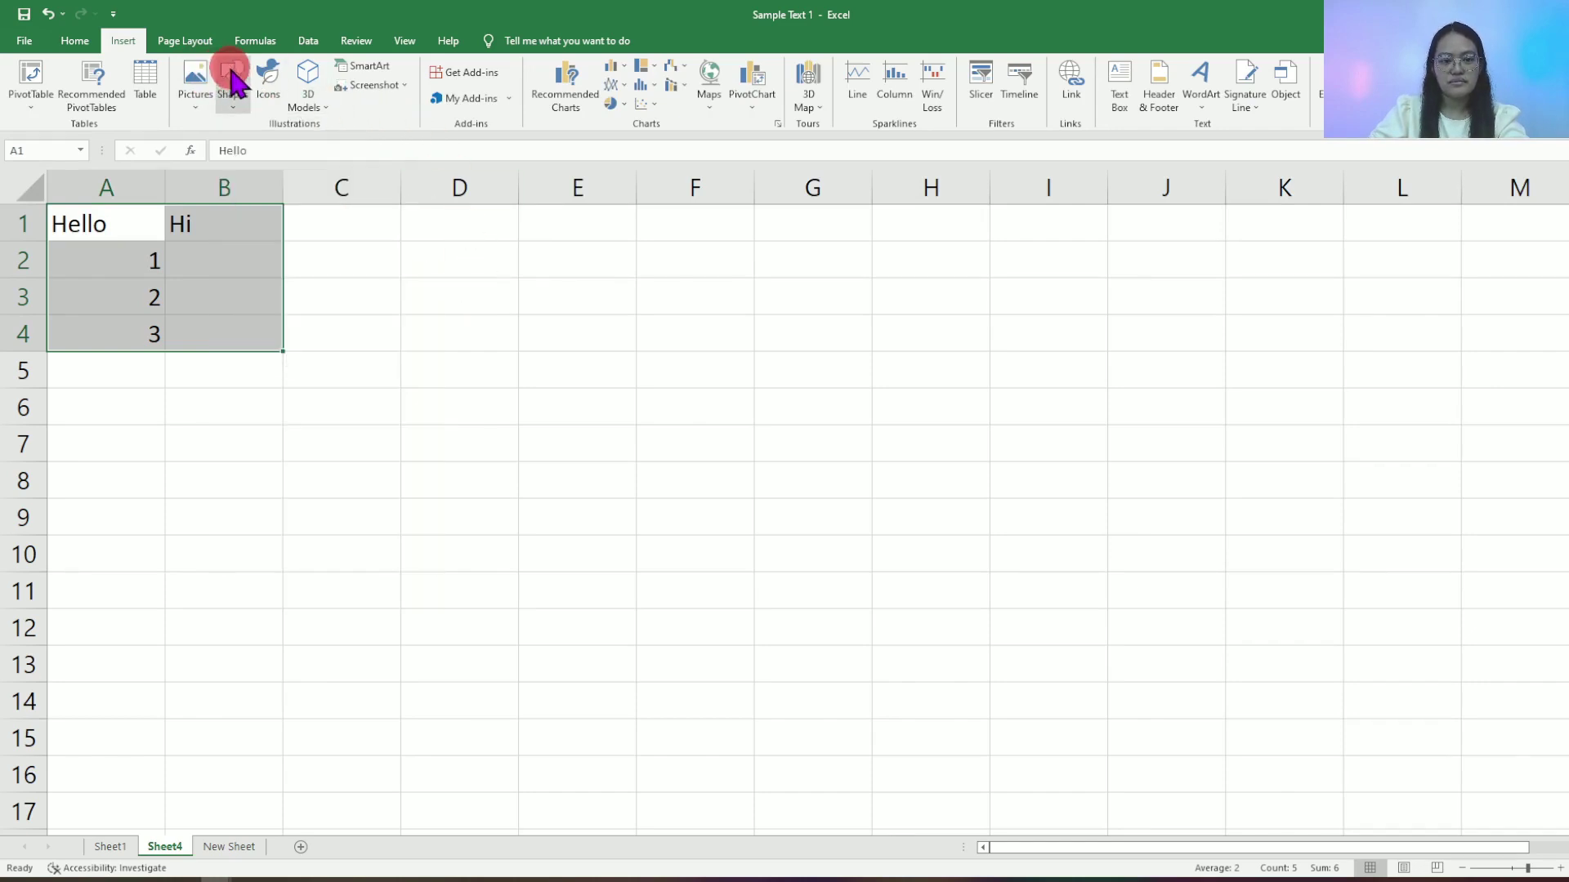
Examine the page layout commands, bring up the function library, and select cell C1 on Sheet4
left_click(209, 45)
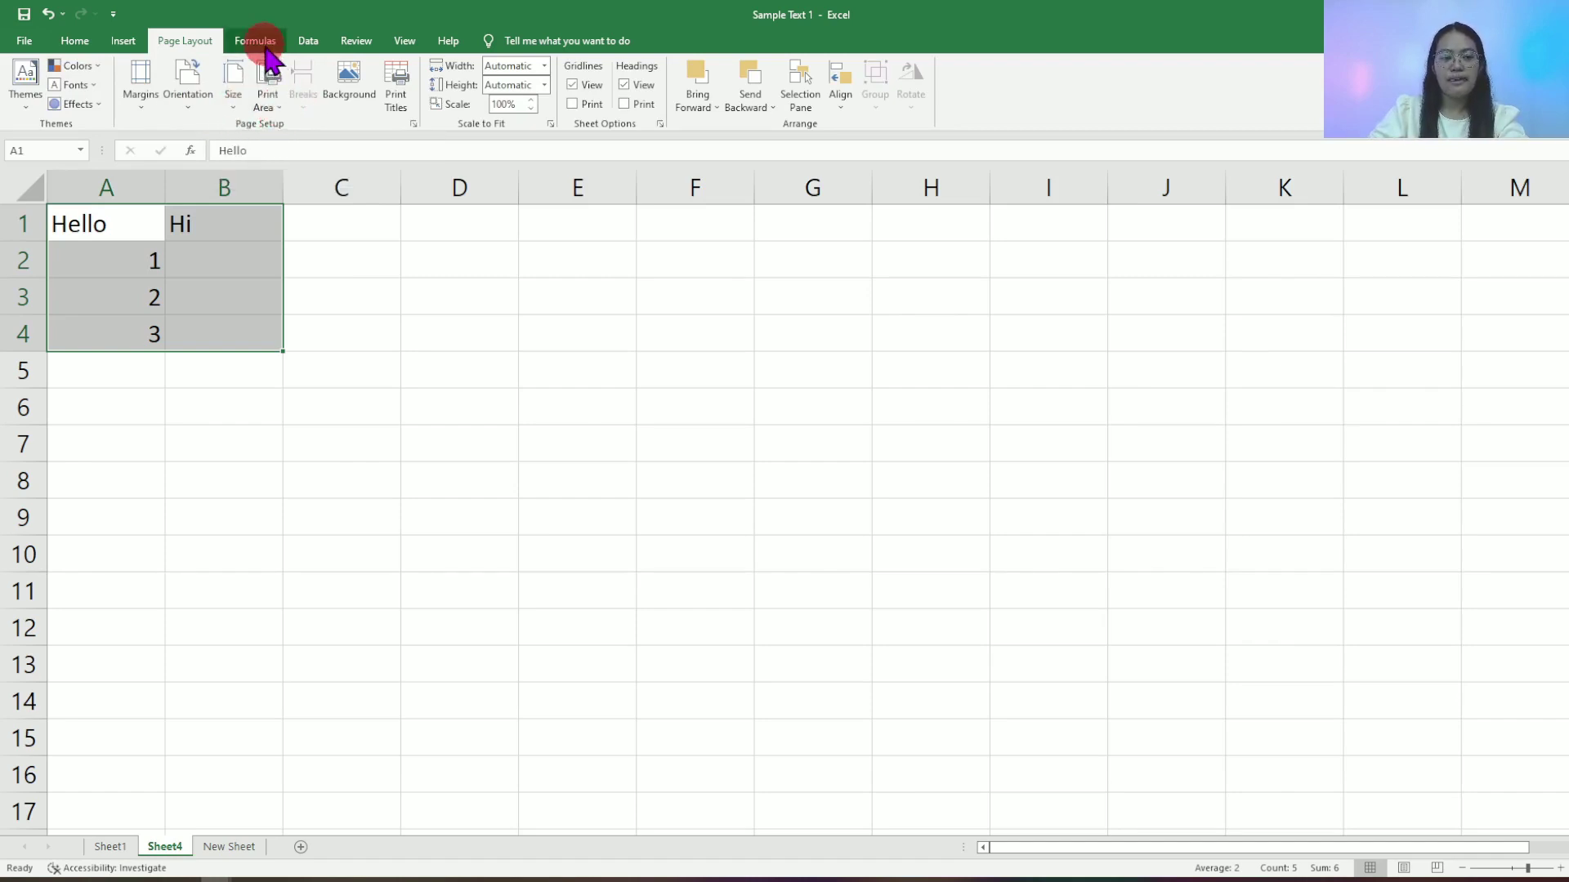
left_click(265, 55)
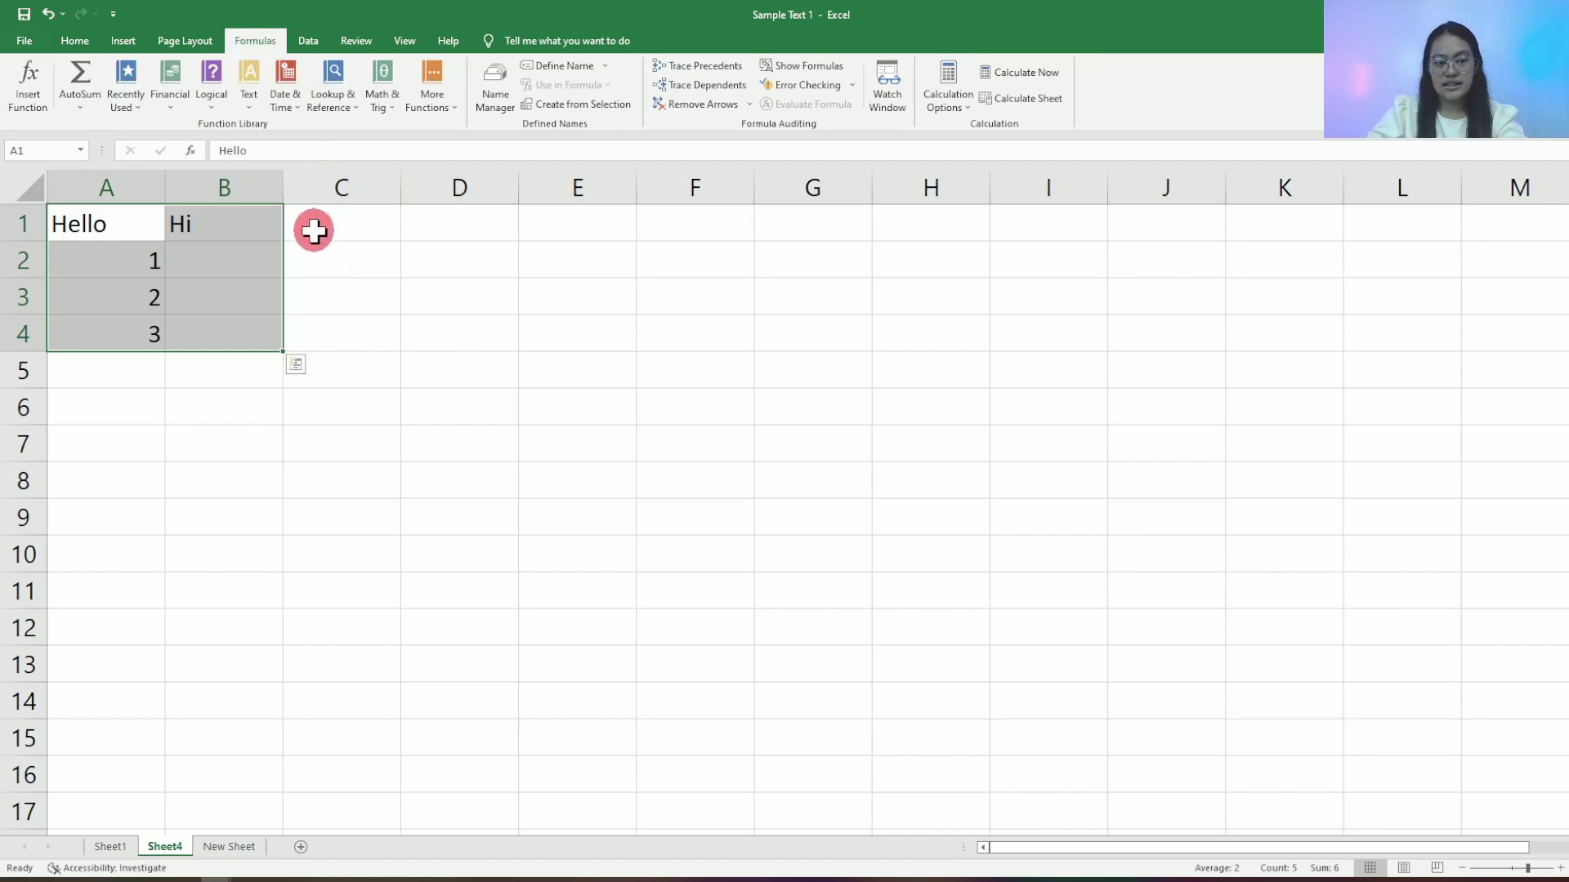
left_click(314, 229)
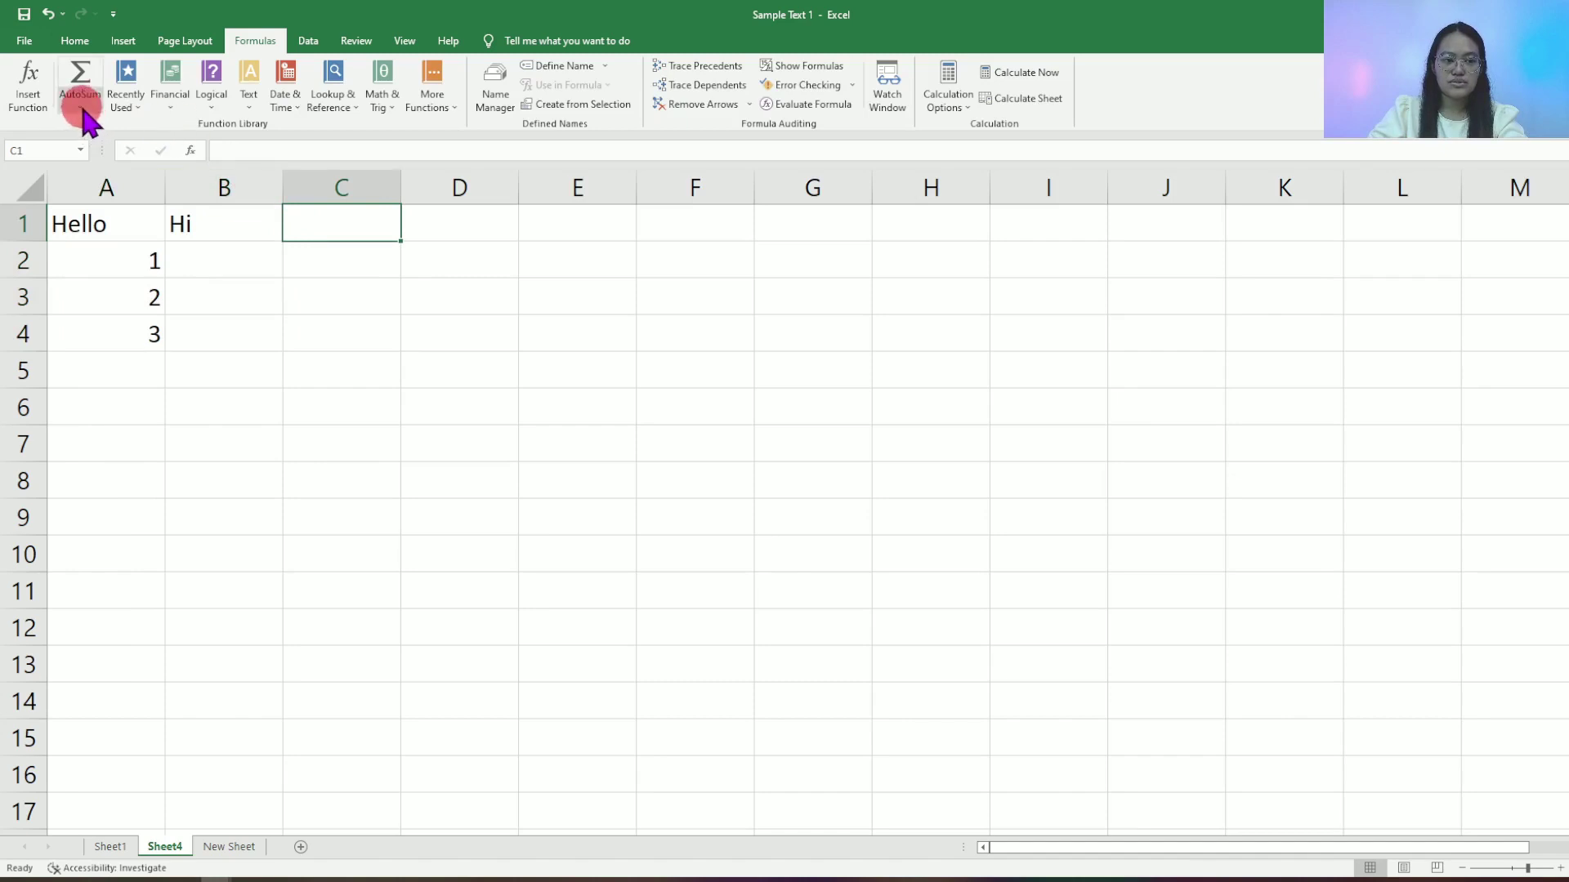
left_click(82, 109)
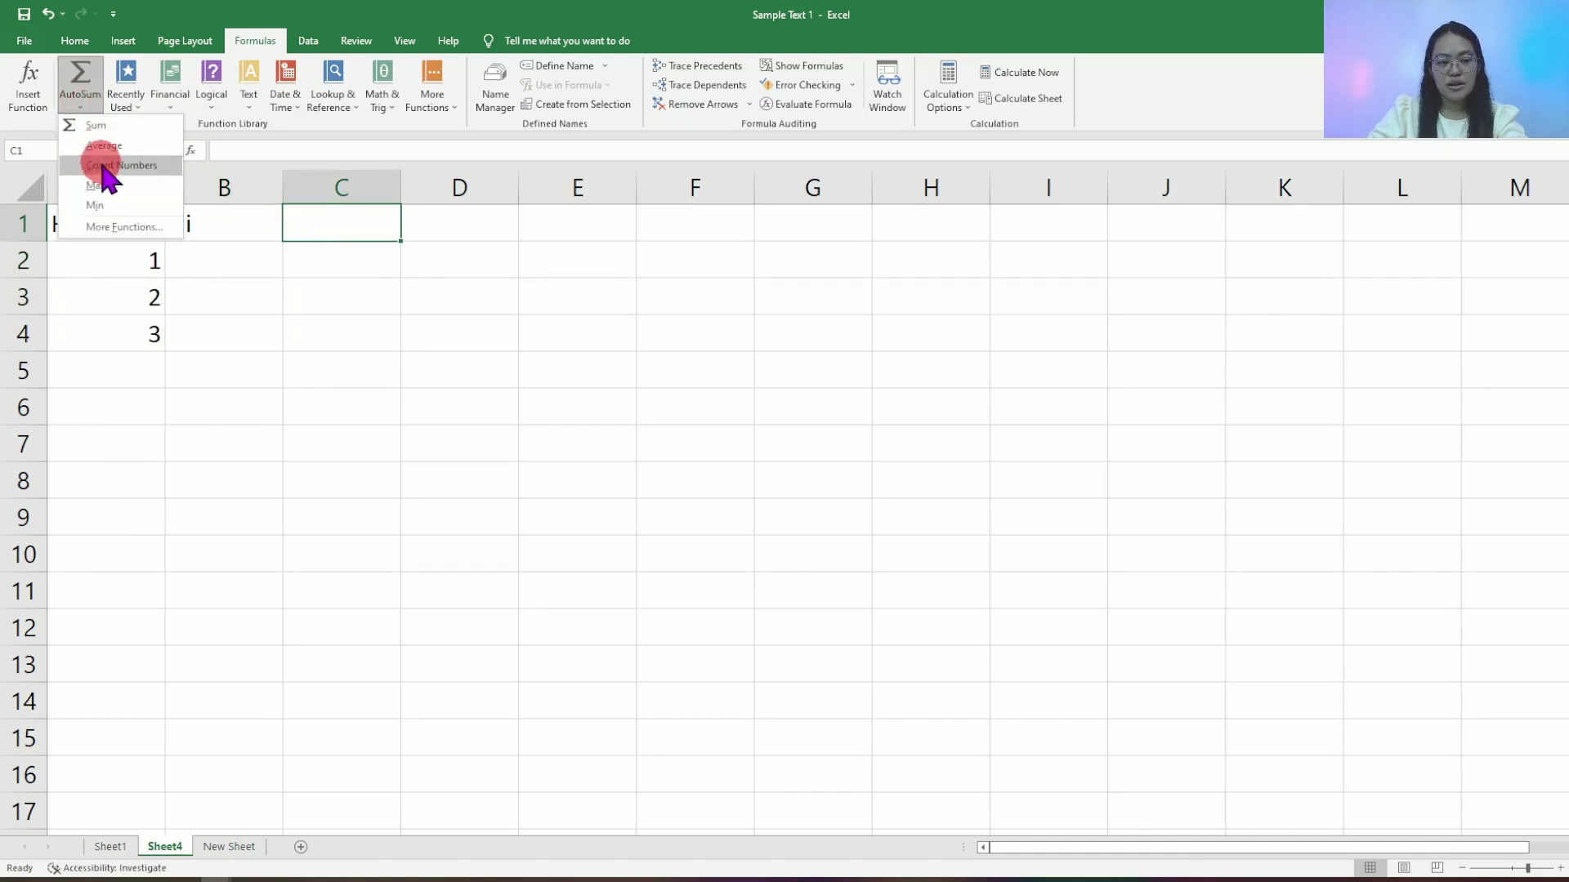
left_click(121, 216)
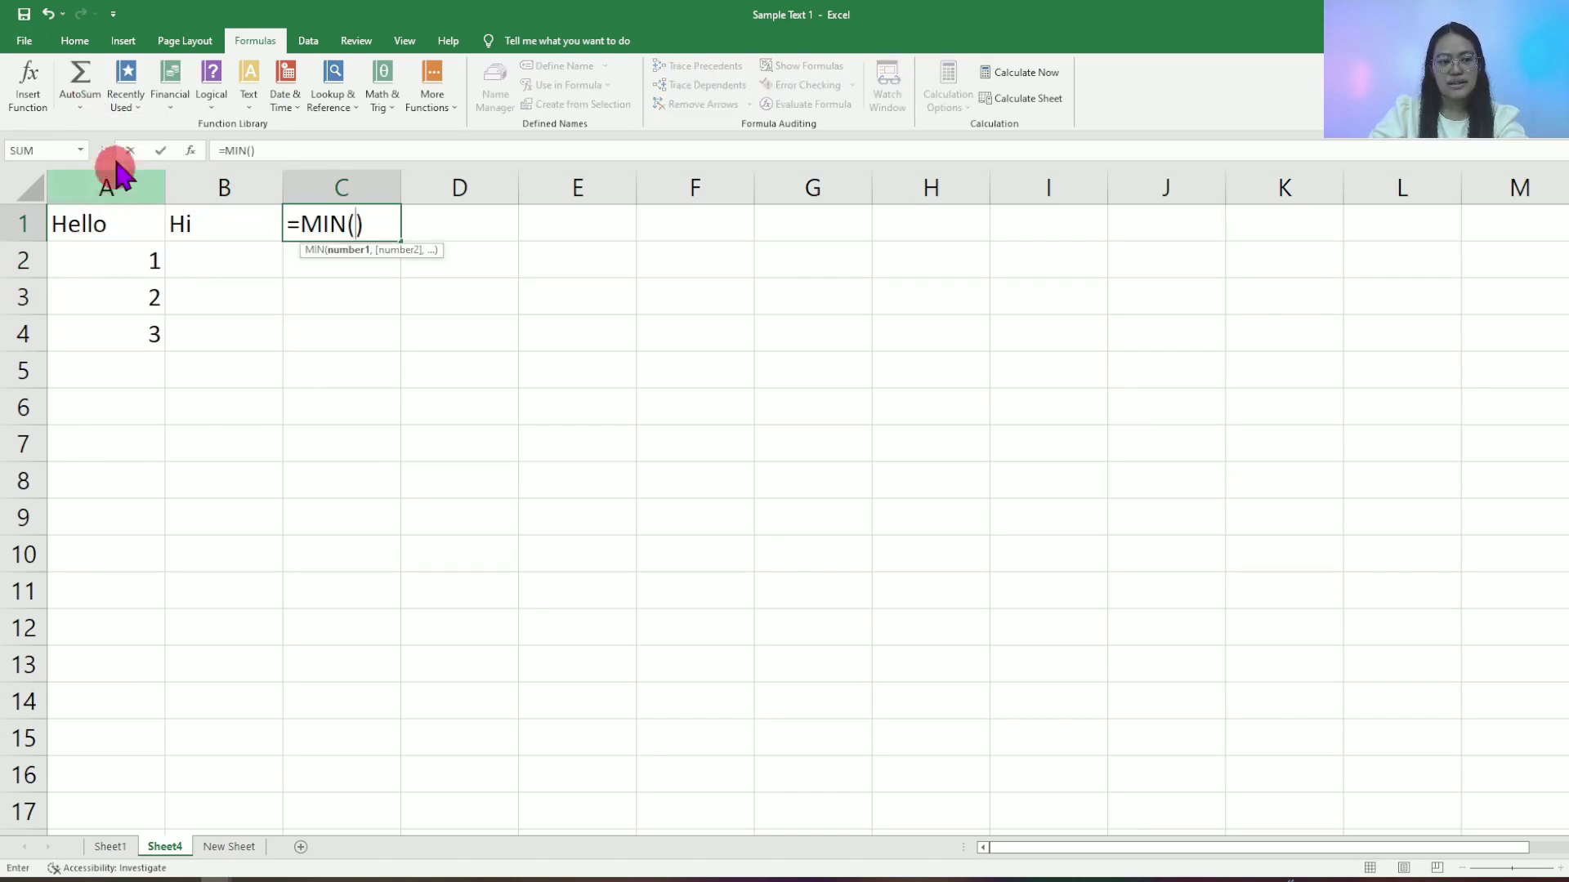
key("Escape")
Examine the available AutoSum functions and the Financial, Logical and Text function lists without inserting anything
left_click(95, 105)
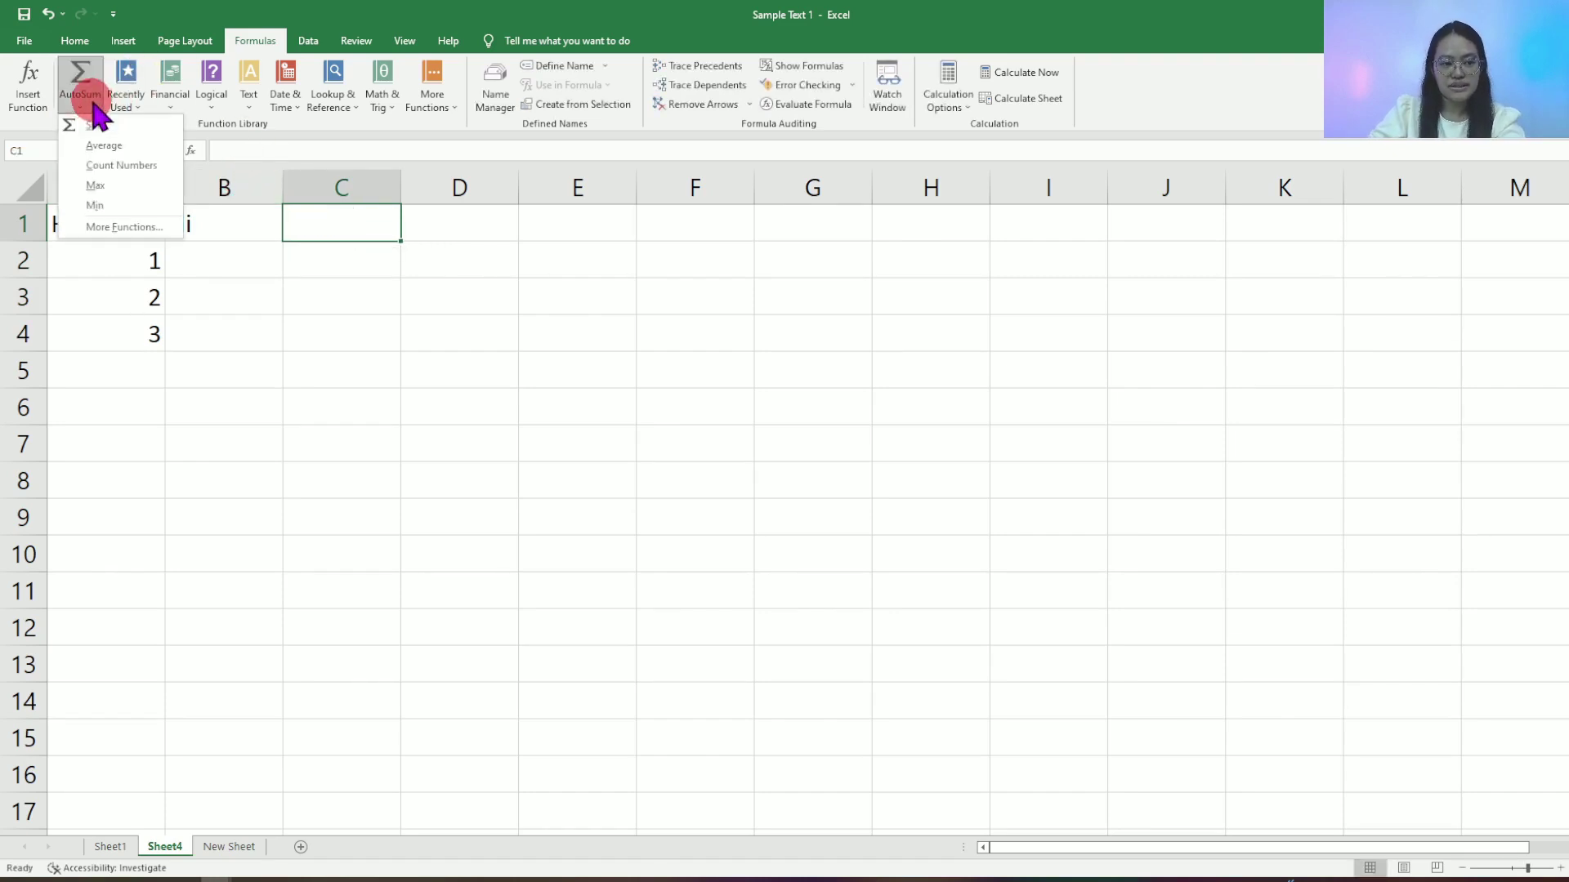
left_click(296, 219)
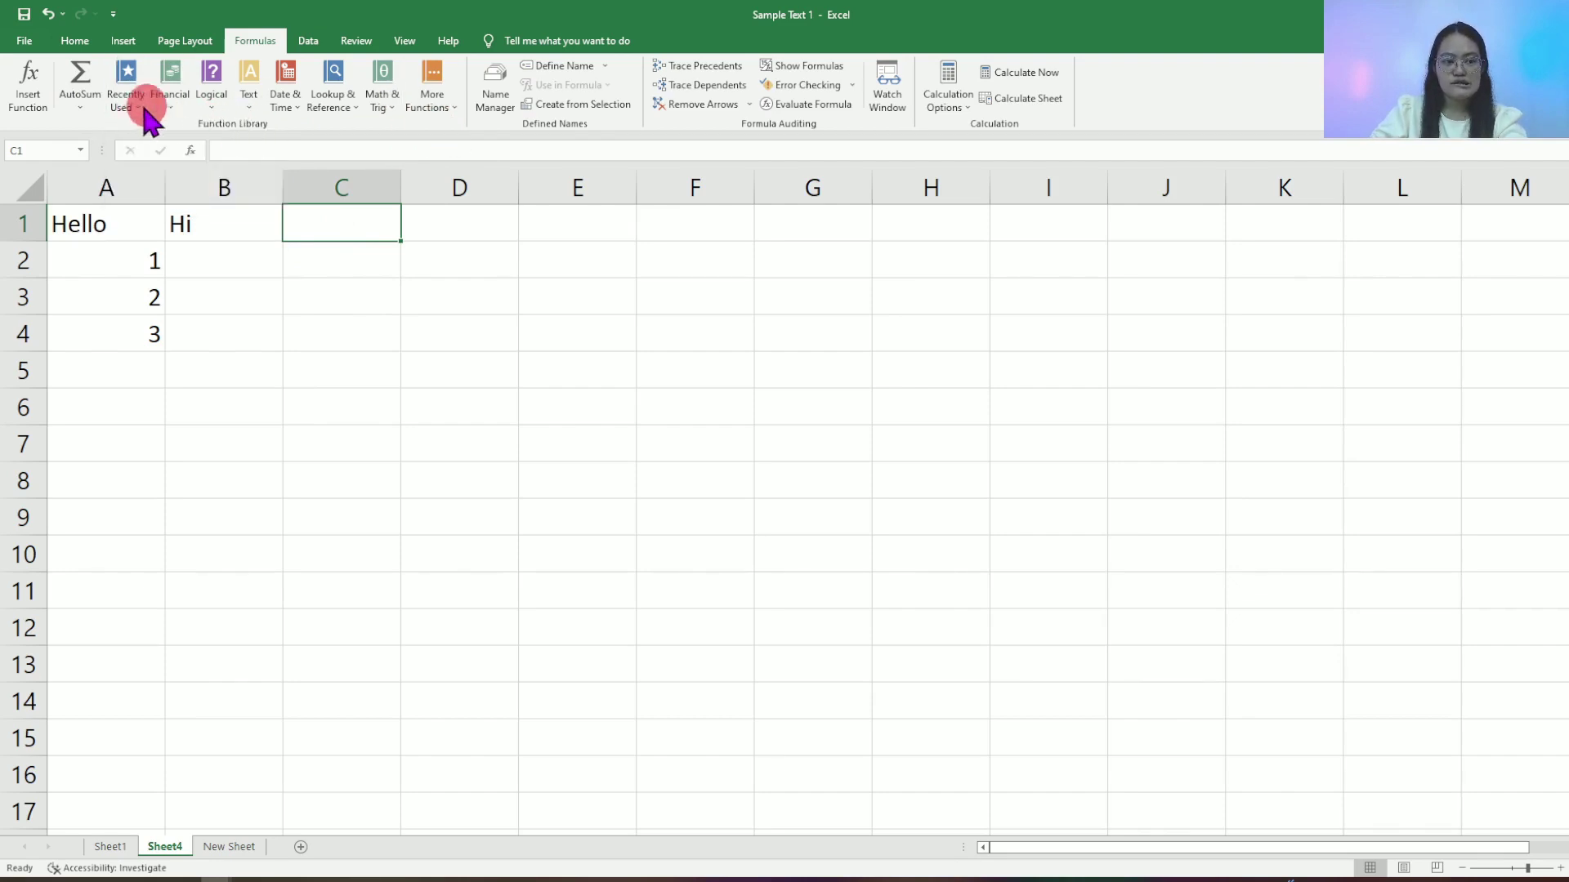
left_click(170, 106)
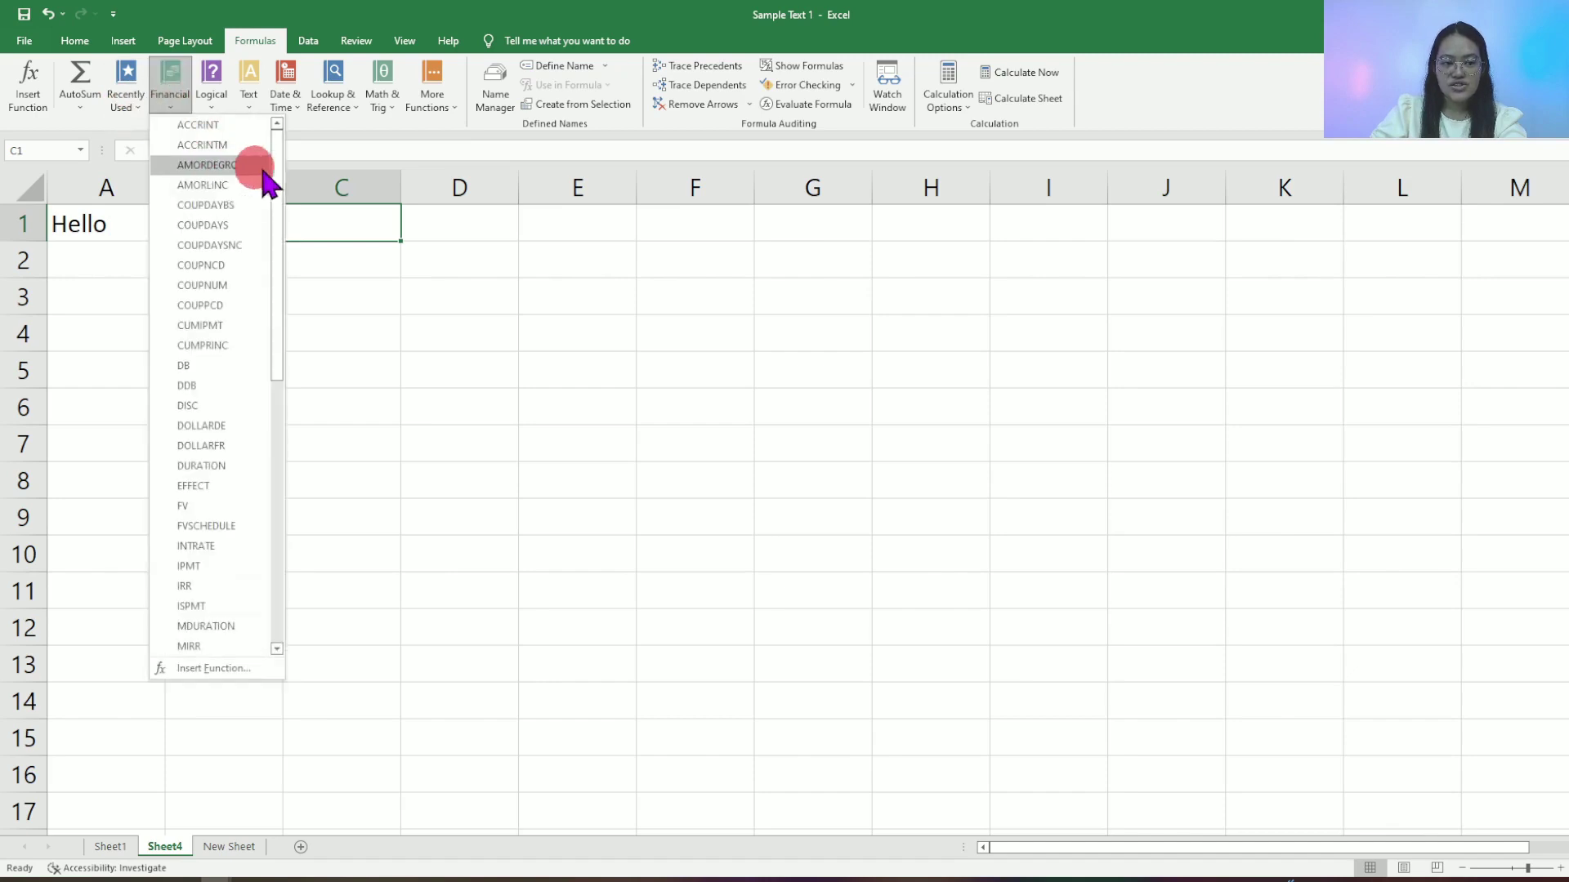
left_click(206, 100)
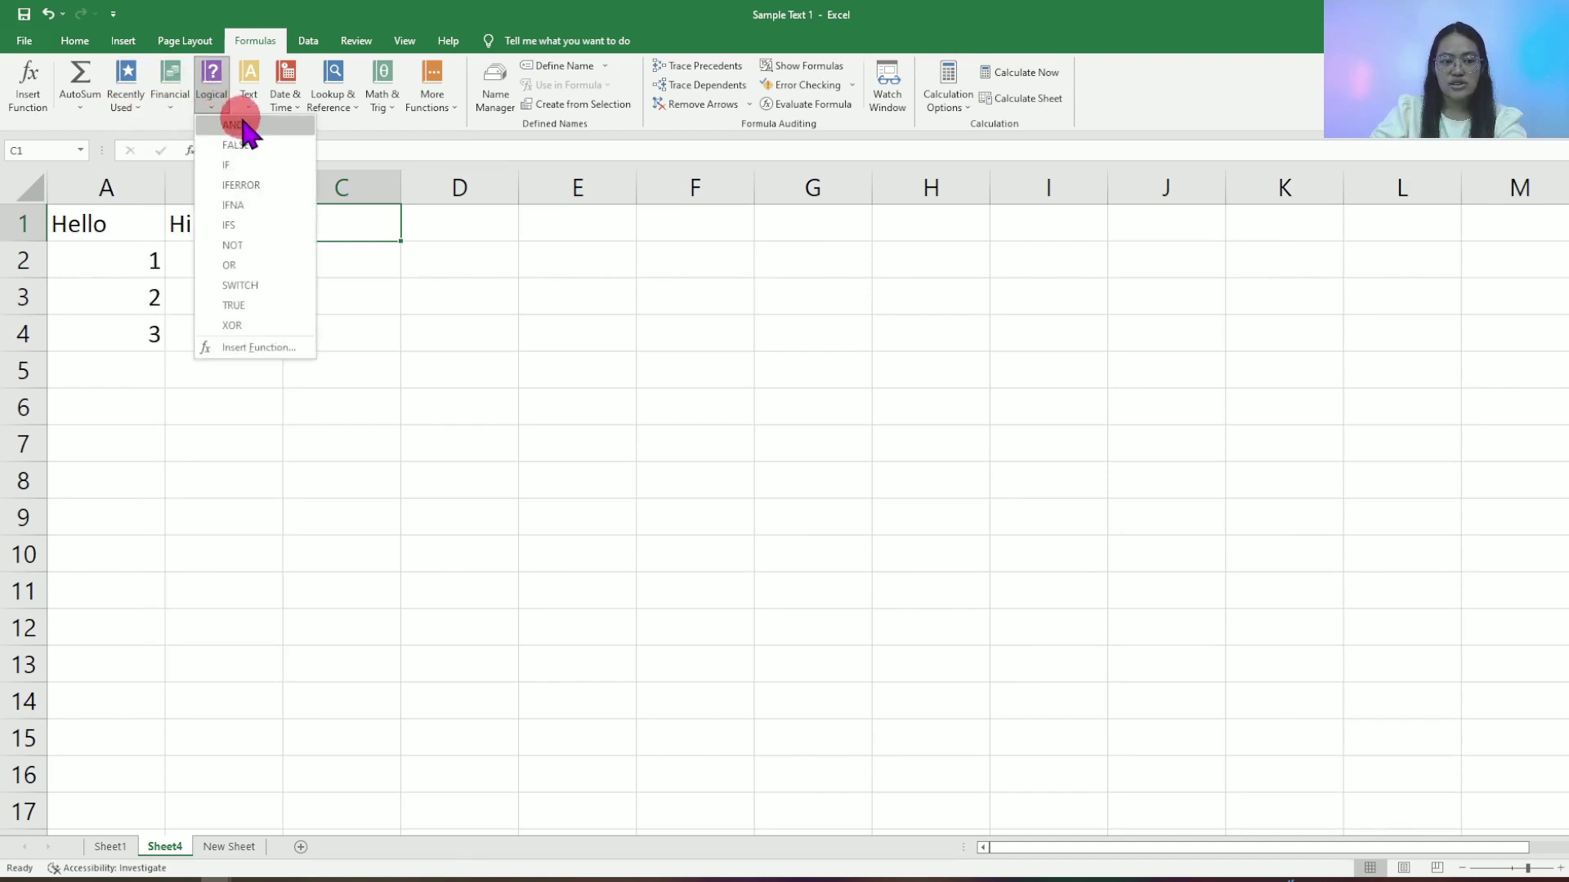
left_click(247, 102)
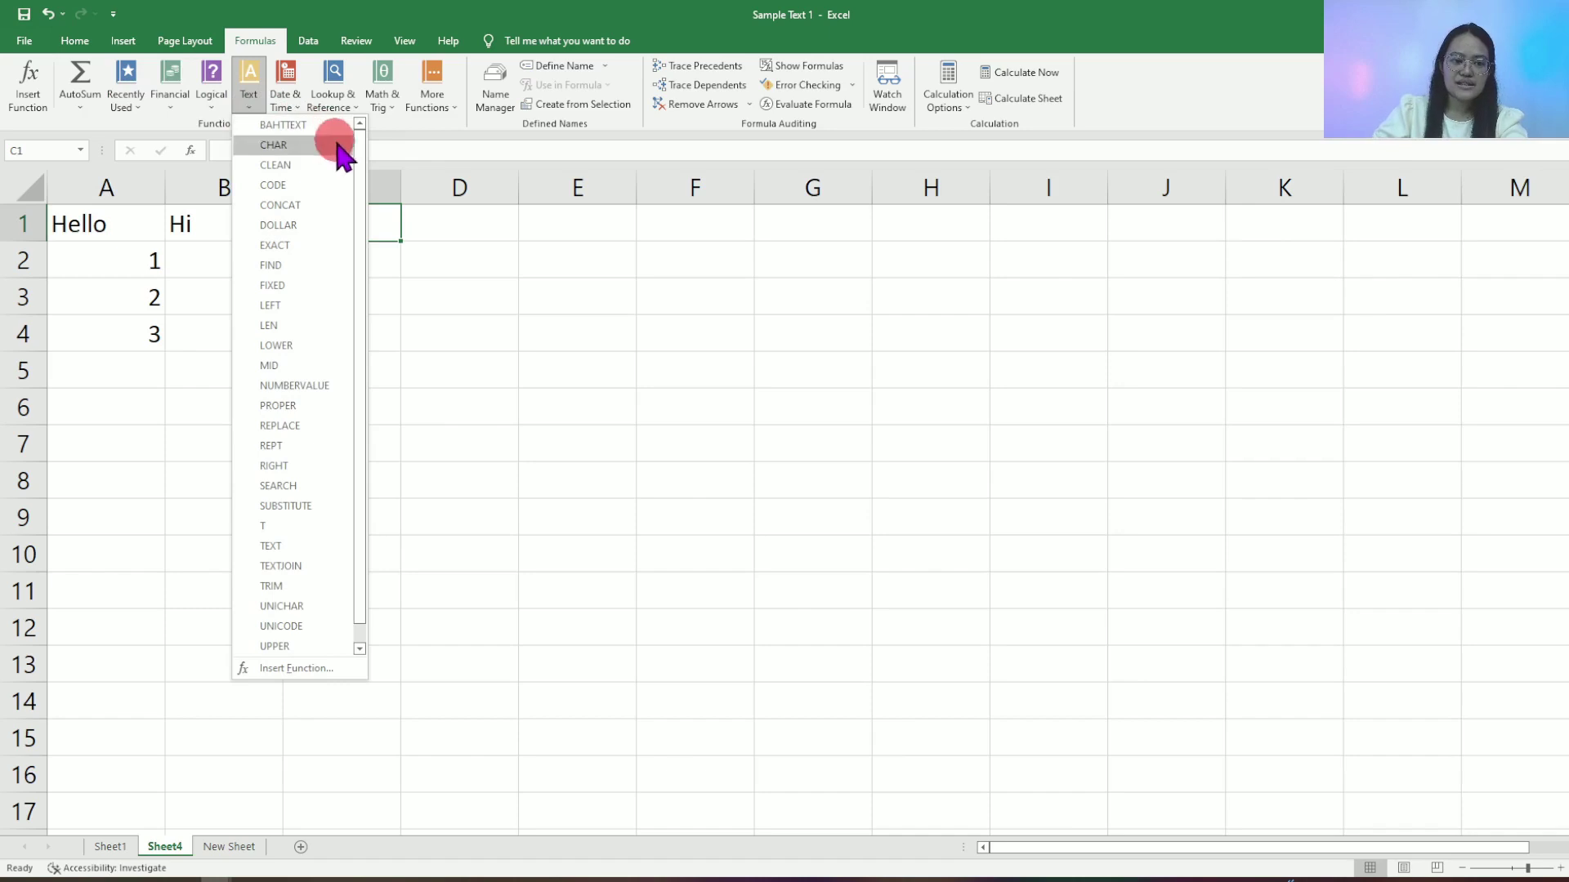
left_click(488, 244)
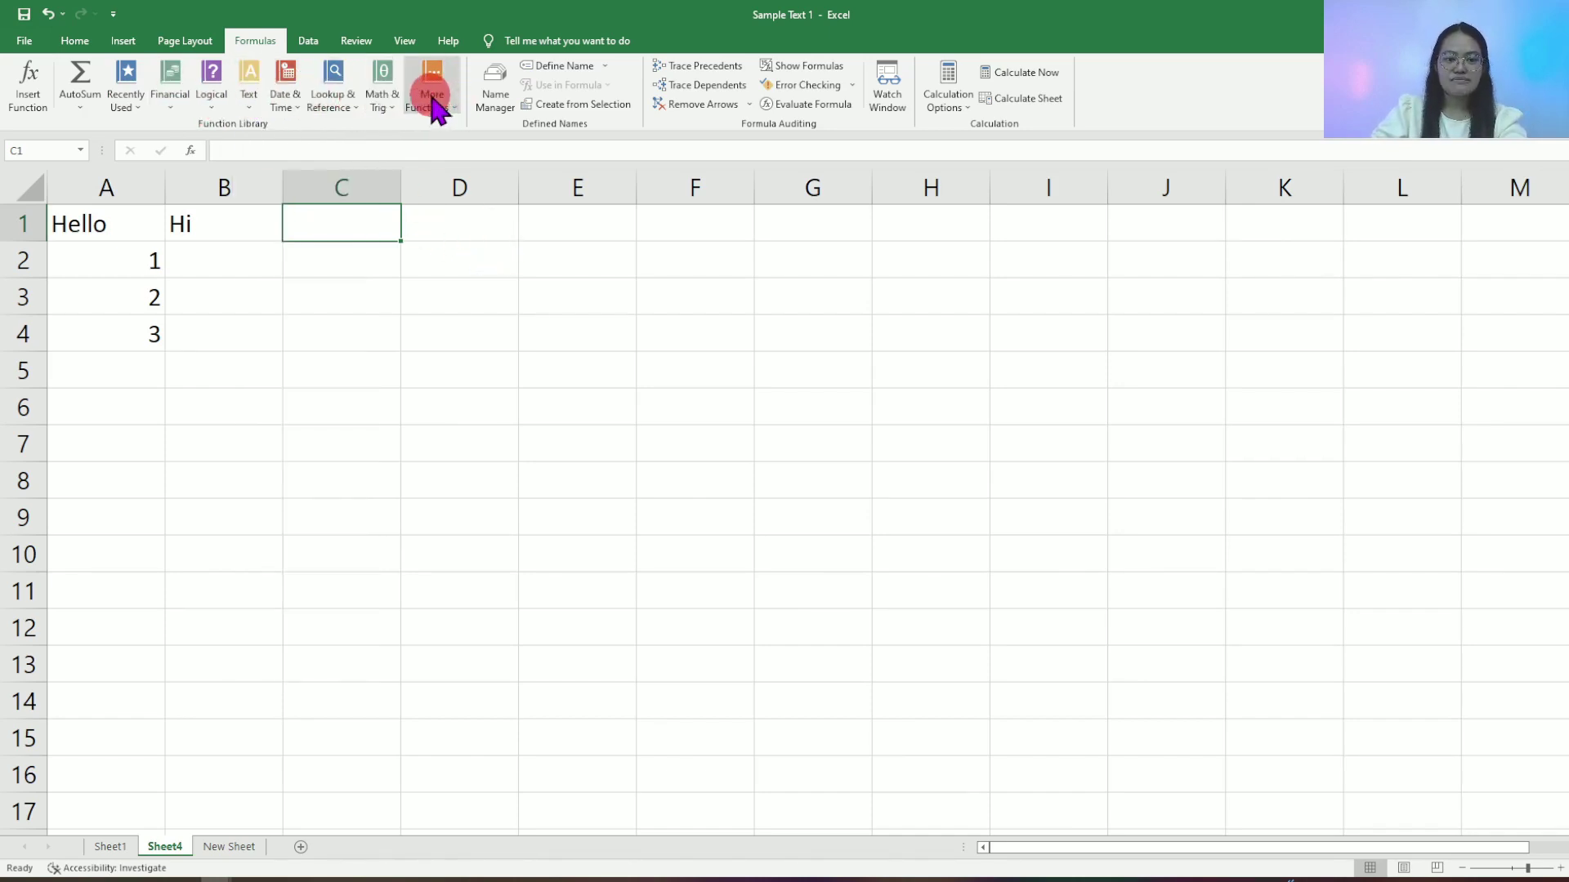
Examine the ribbon's command groups for data tools, reviewing and protection, and workbook views
left_click(308, 41)
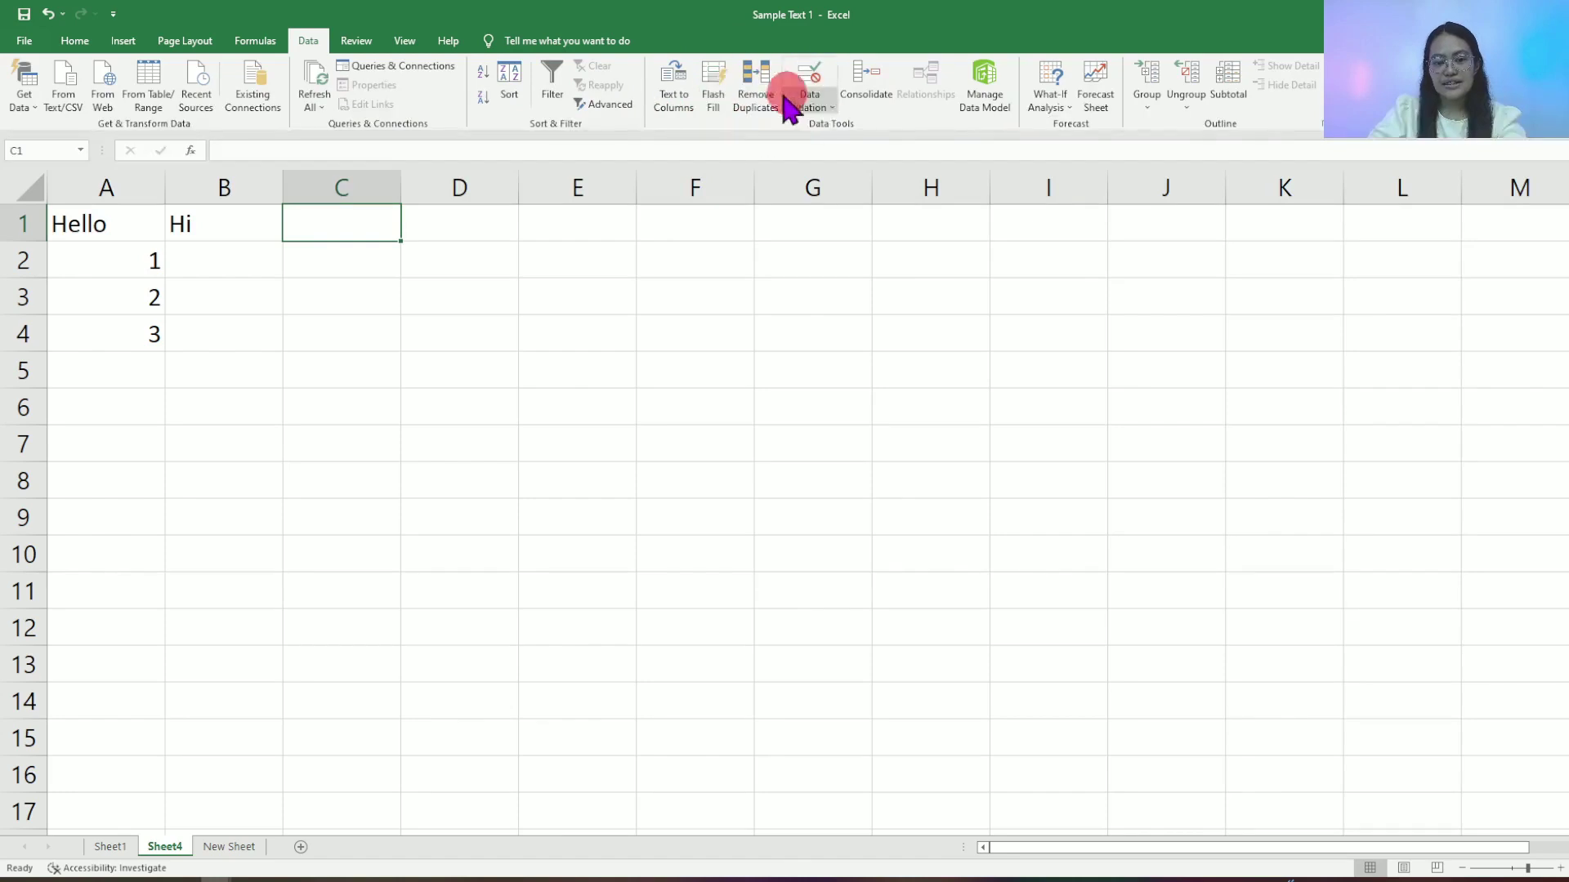
left_click(356, 43)
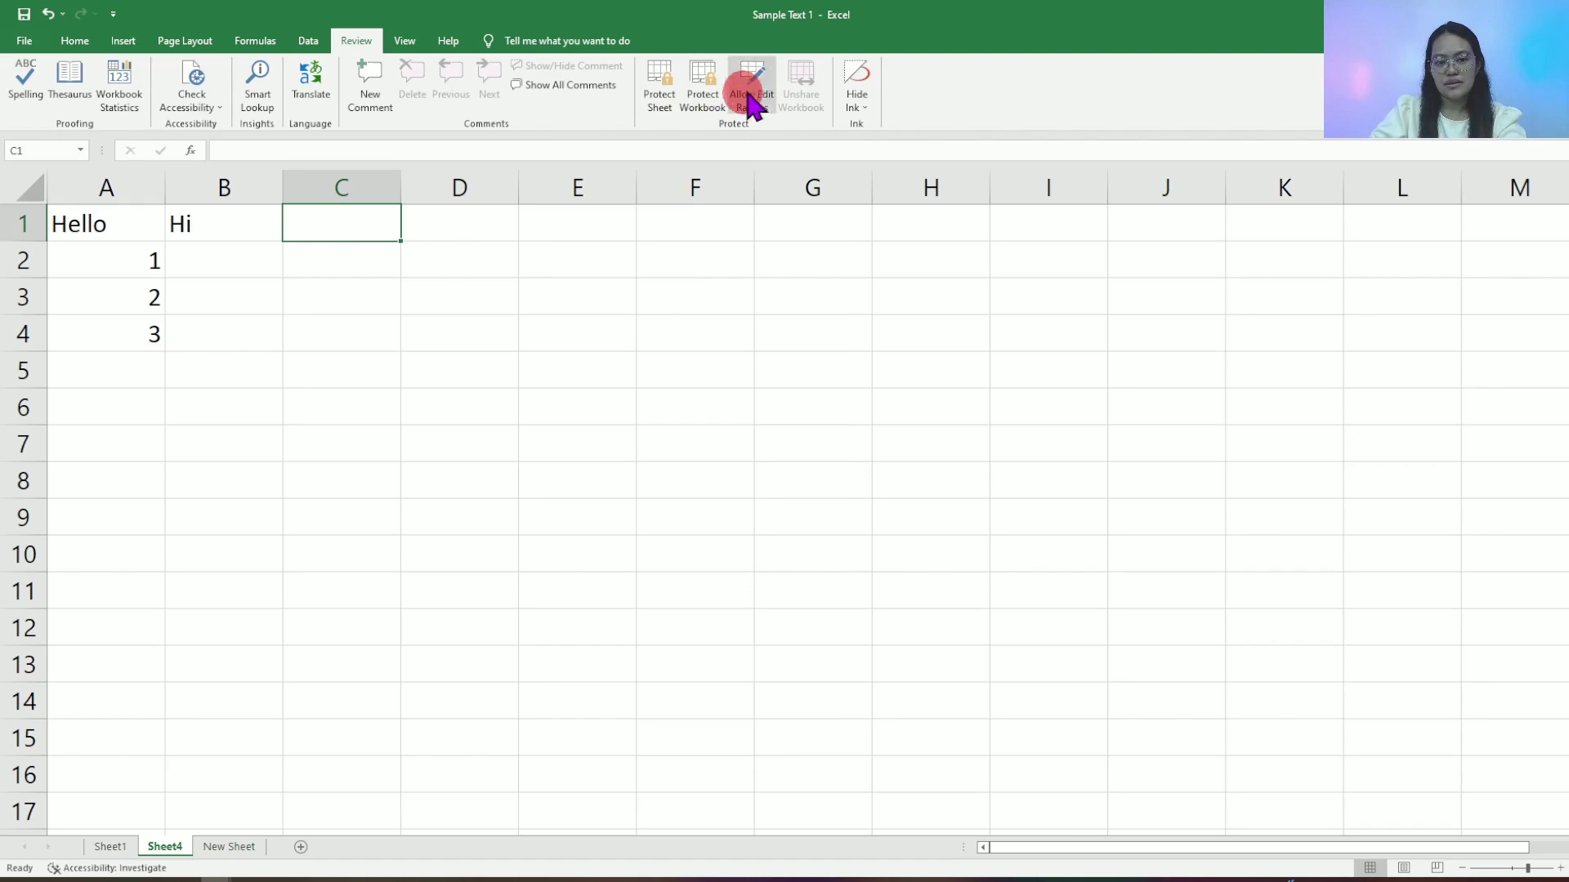
left_click(405, 41)
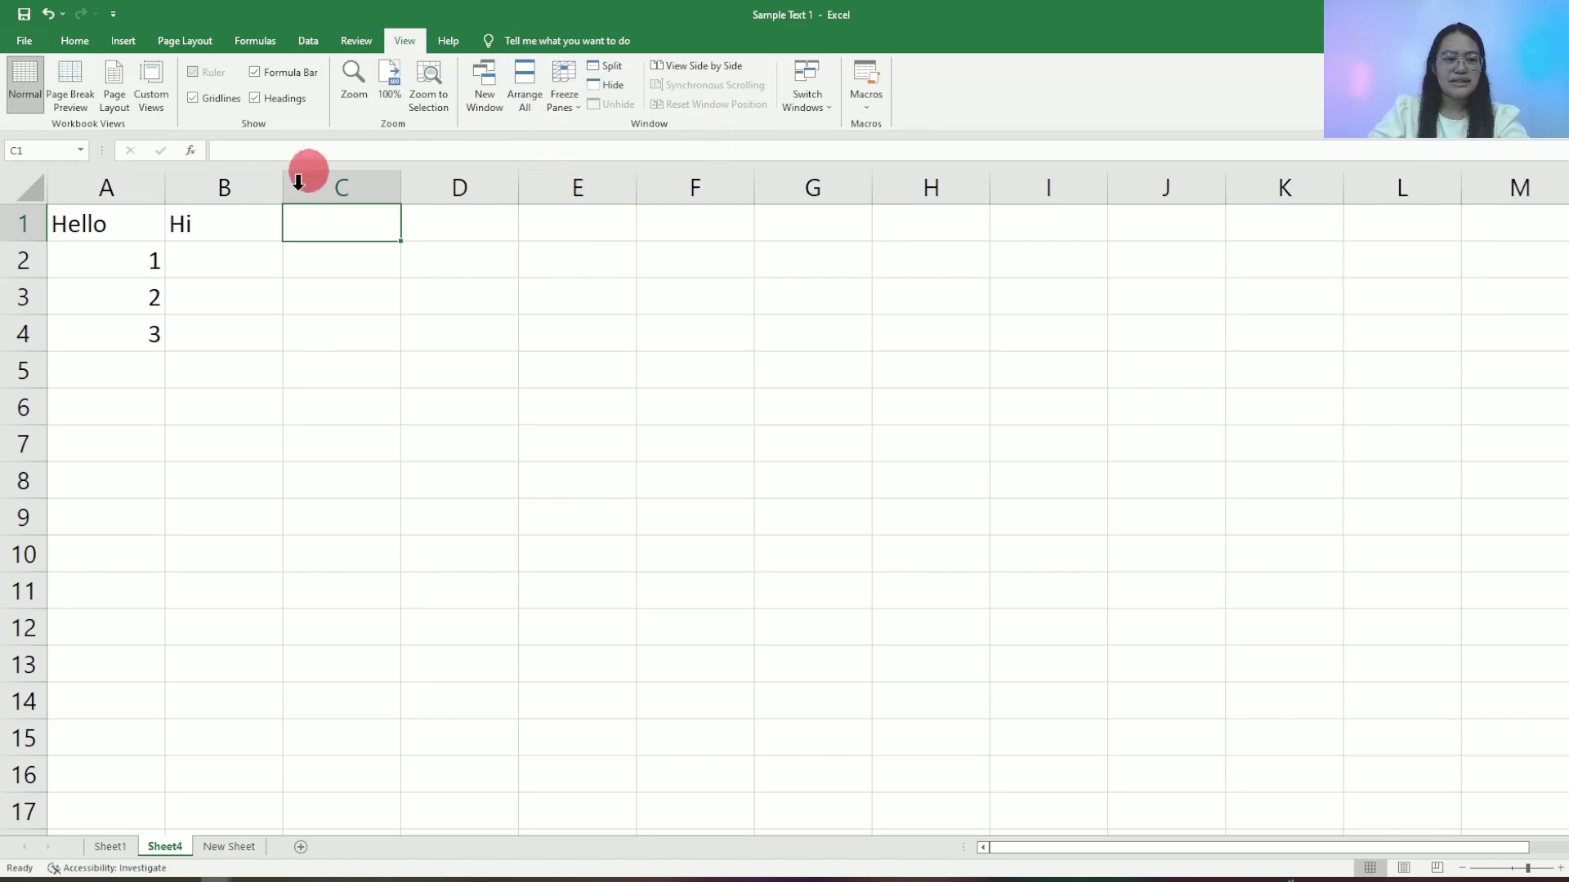
Examine the Freeze Panes options and look through Sheet4's rows without freezing anything
left_click(563, 100)
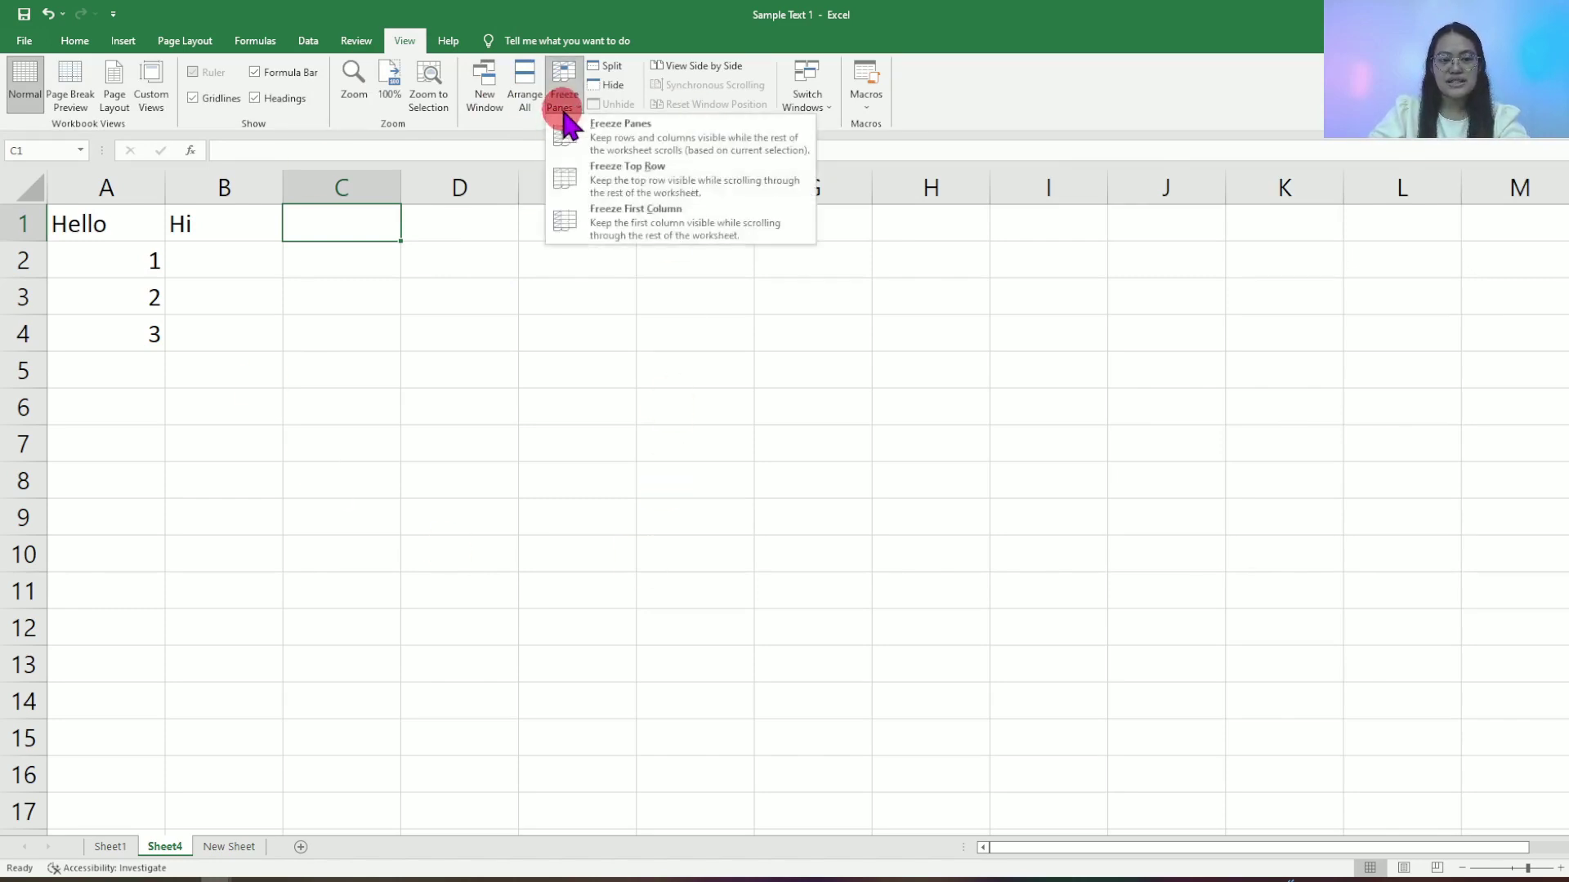
left_click(567, 430)
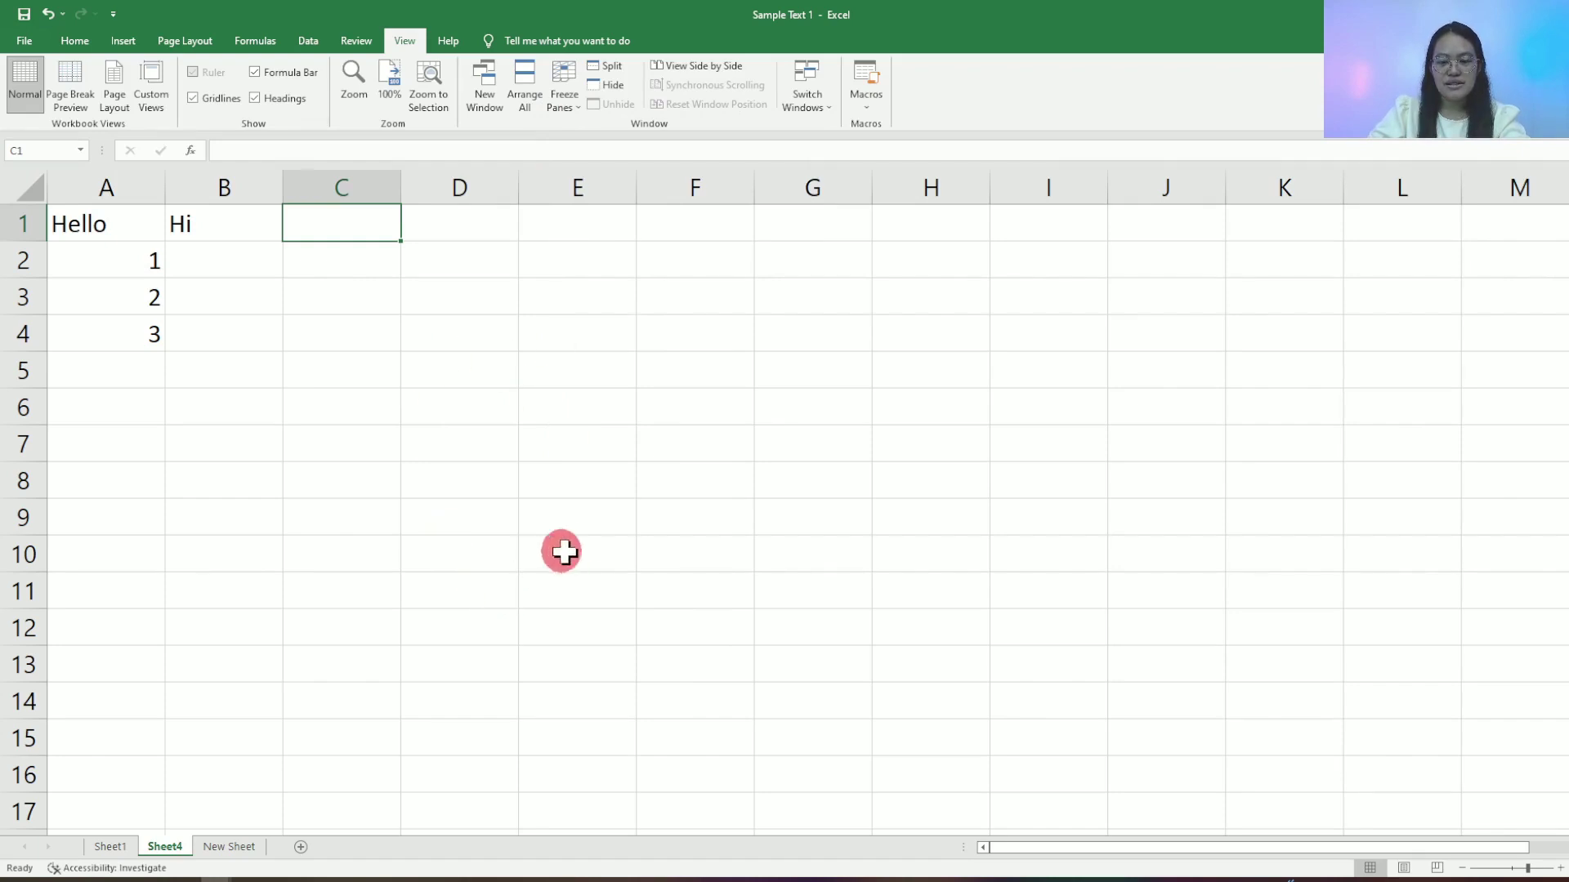
scroll(562, 553, "down", 20)
scroll(573, 561, "down", 17)
scroll(572, 564, "up", 20)
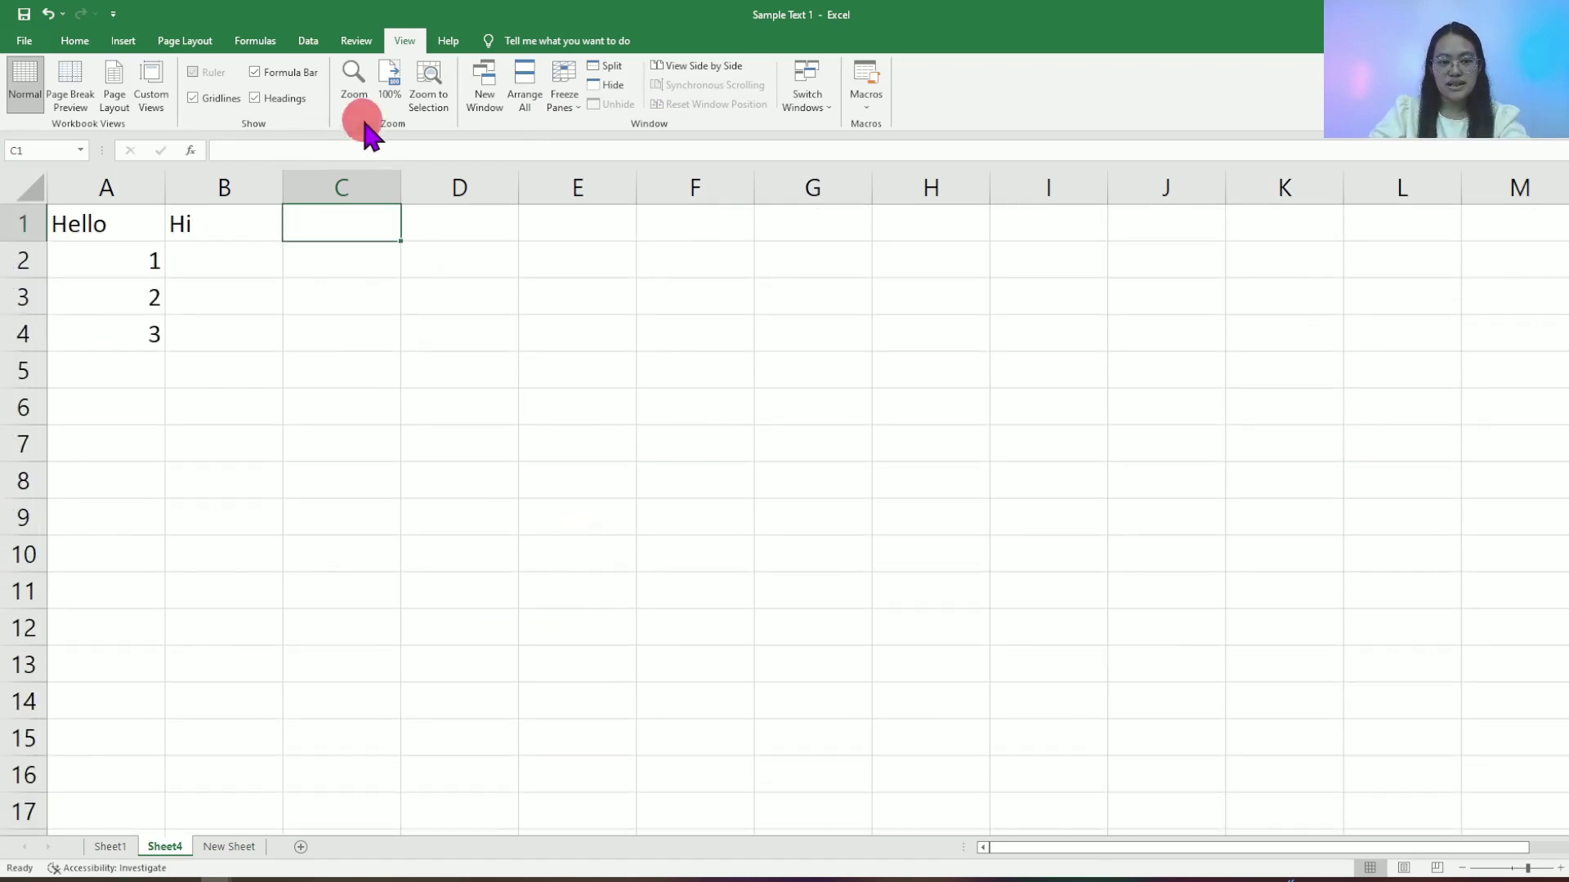
left_click(563, 100)
left_click(447, 260)
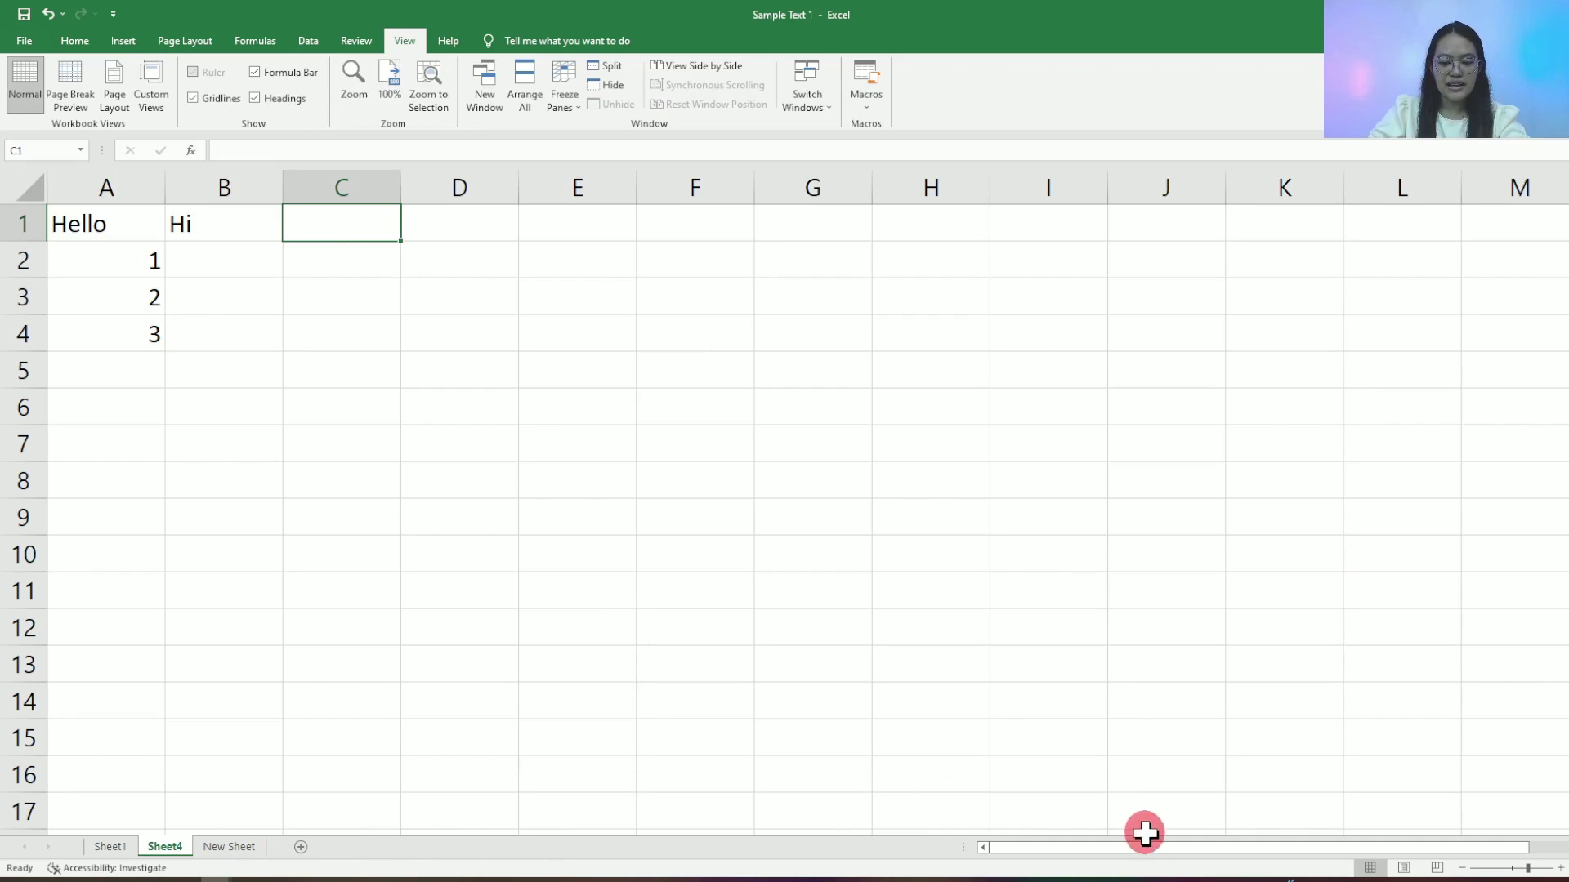
left_click_drag(1149, 851, 710, 652)
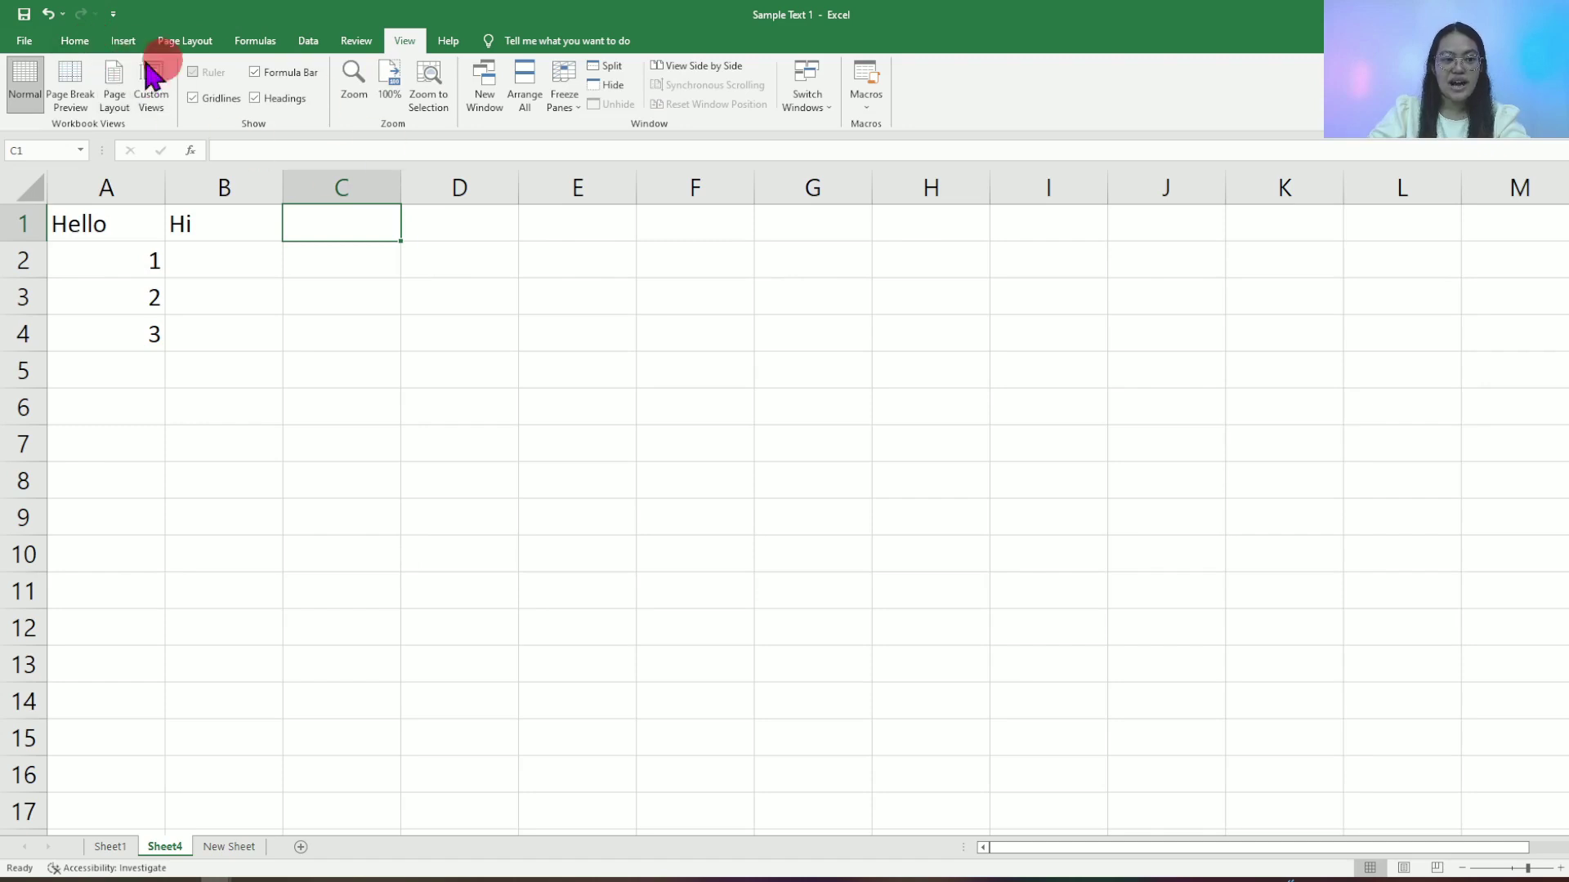
Format the Sample 1 text in cell B2 of Sheet1 with the Algerian font at size 22
left_click(113, 847)
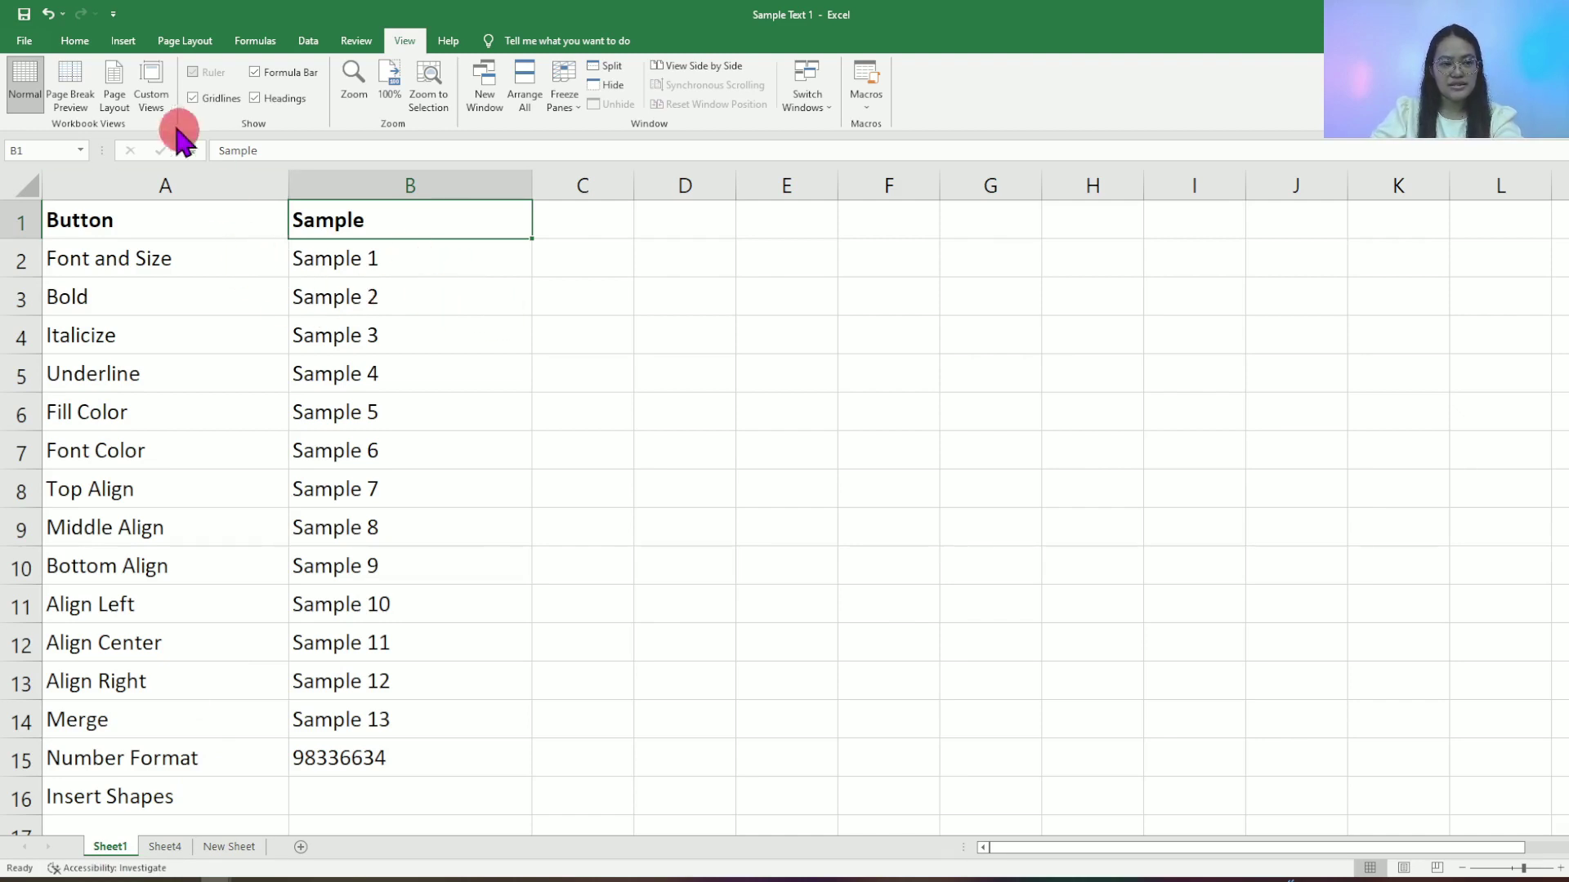
left_click(75, 41)
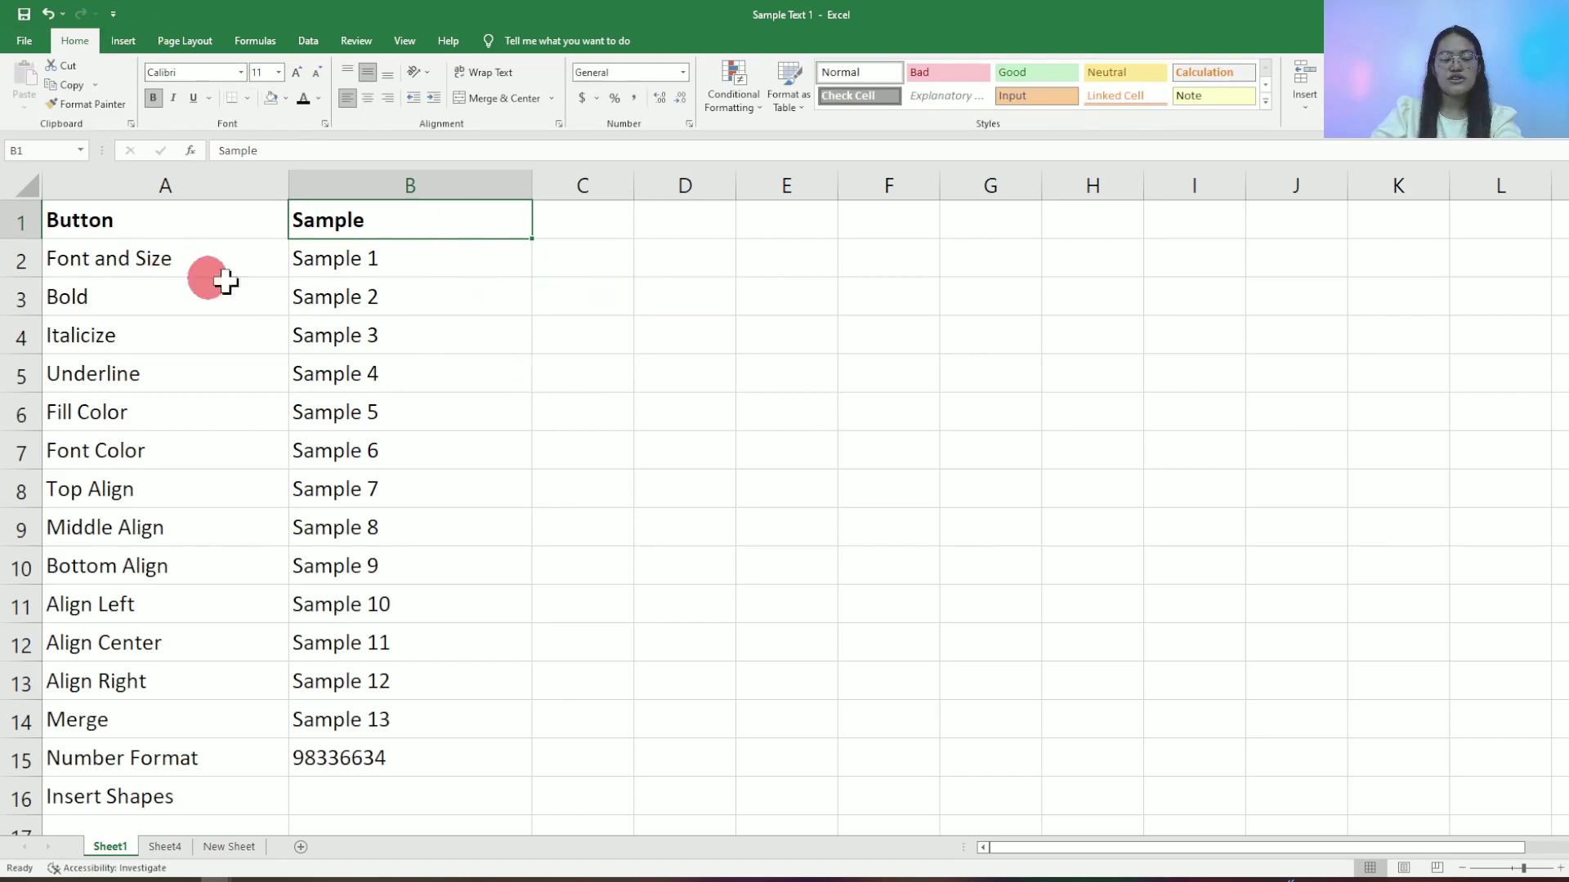
left_click(351, 261)
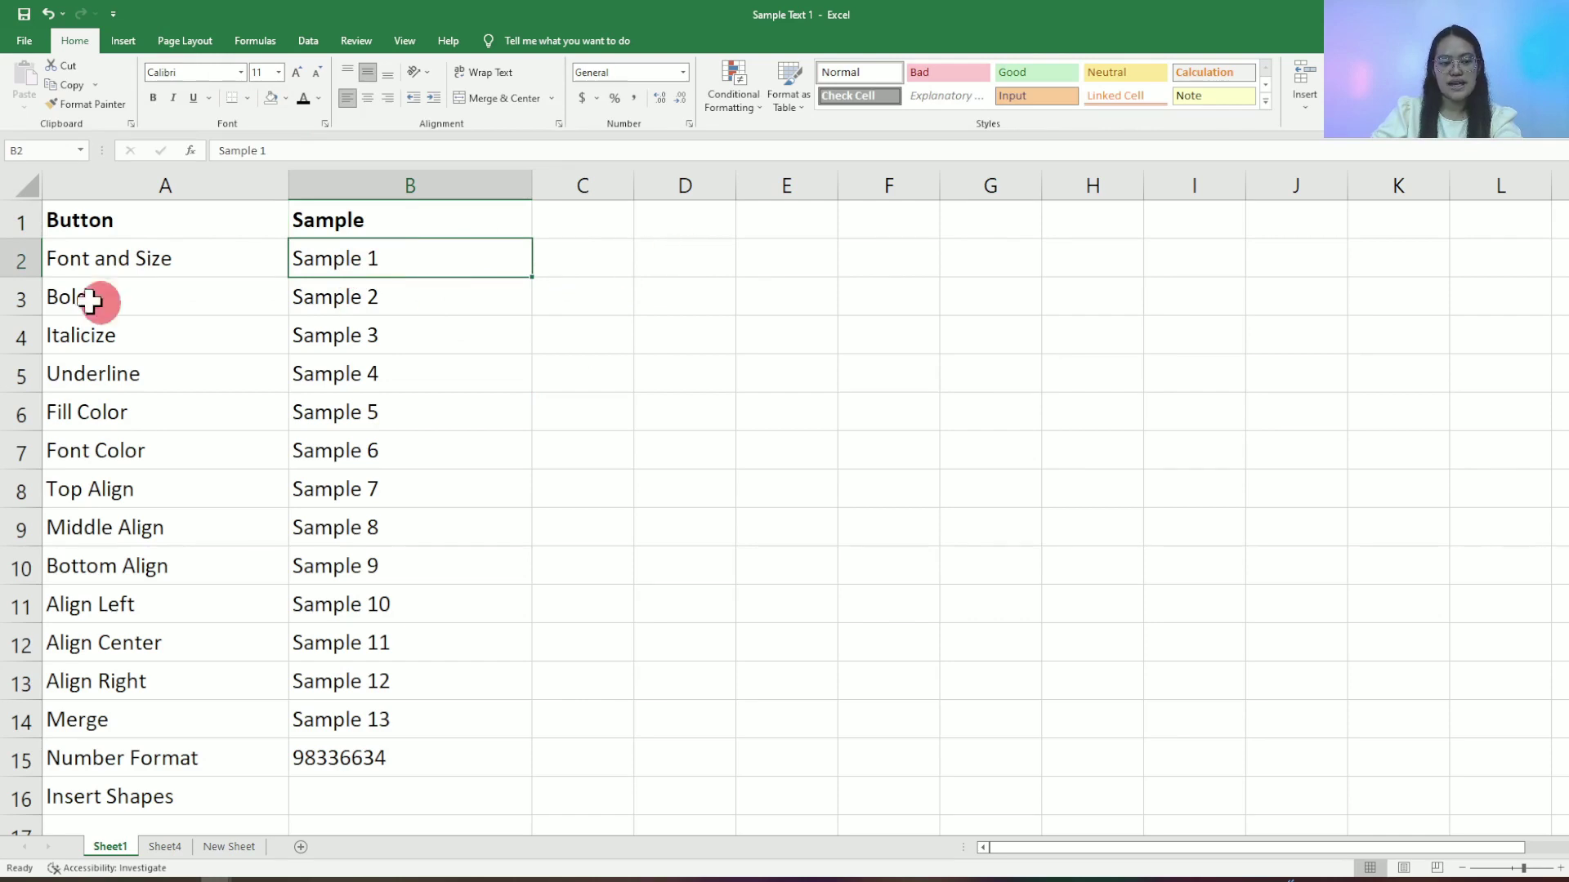
left_click(241, 74)
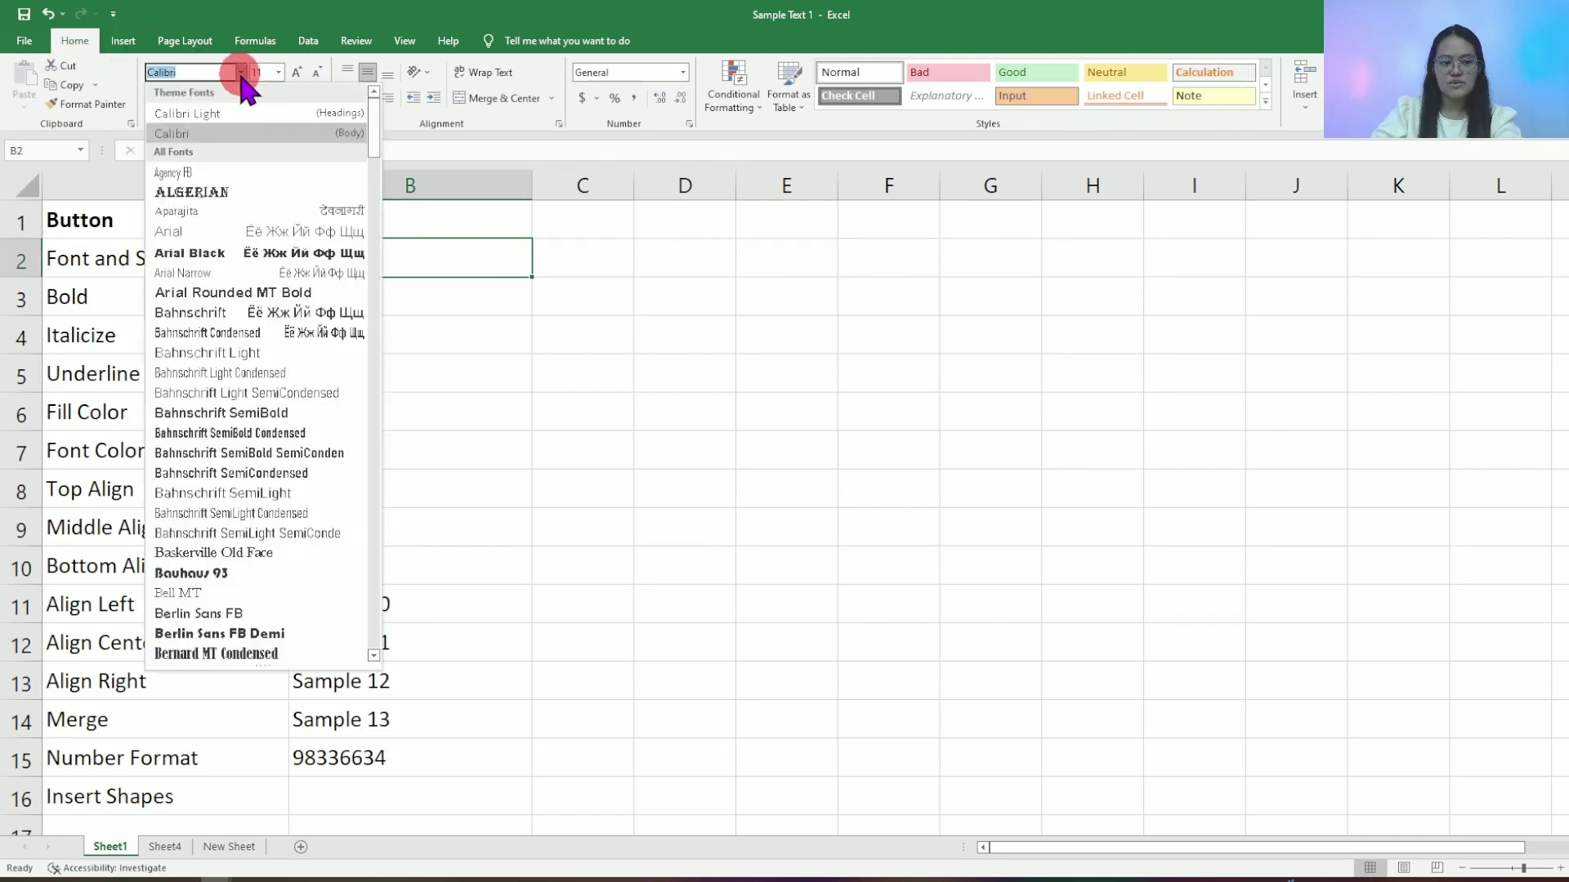
left_click(237, 193)
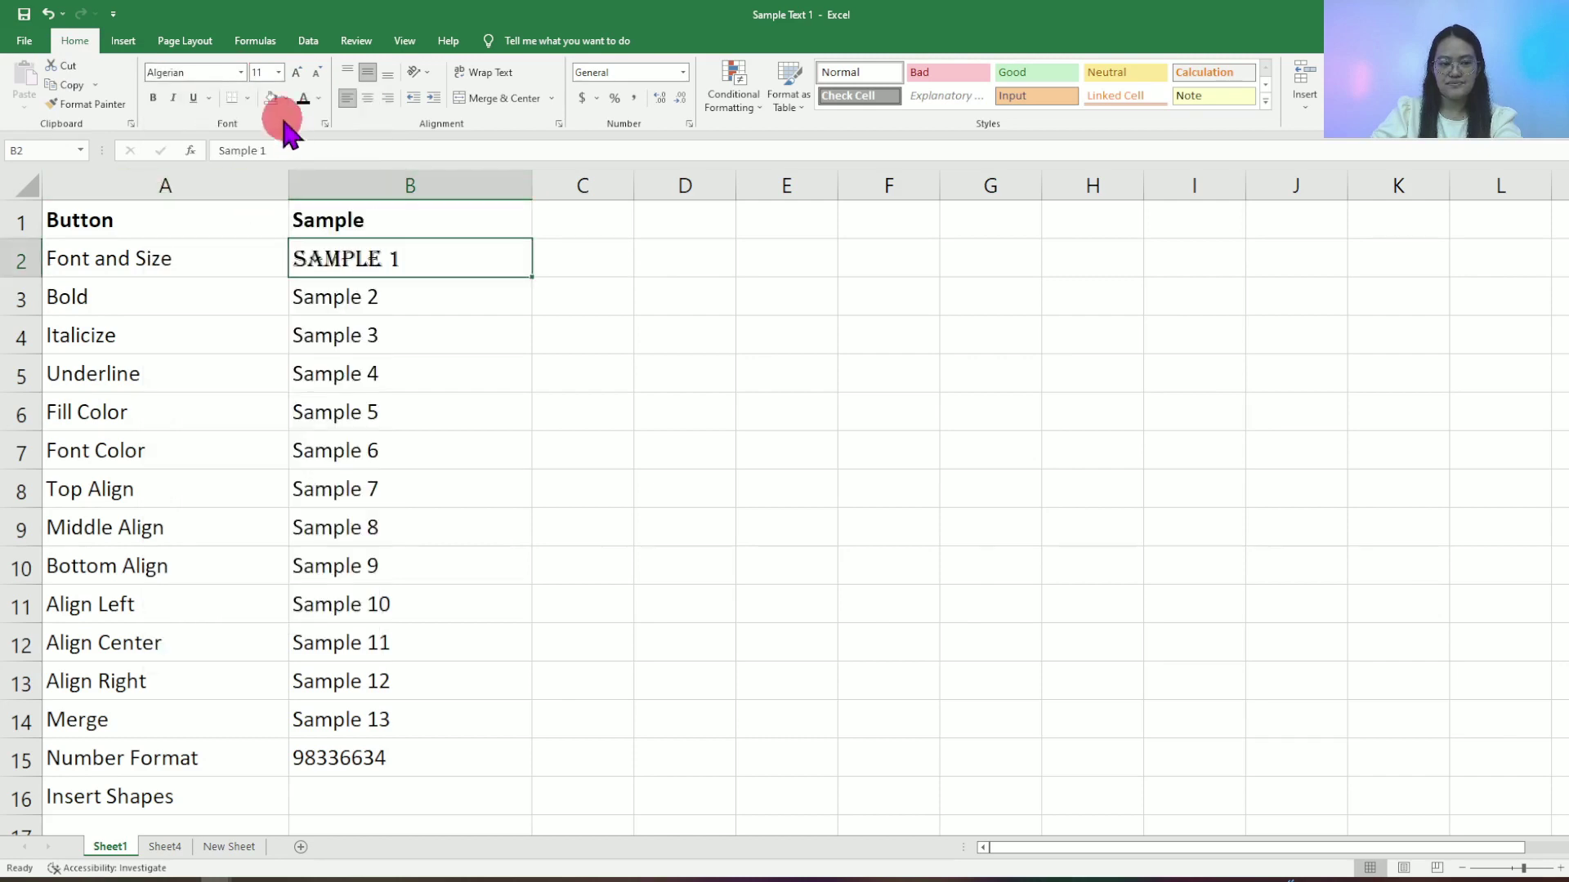
left_click(280, 72)
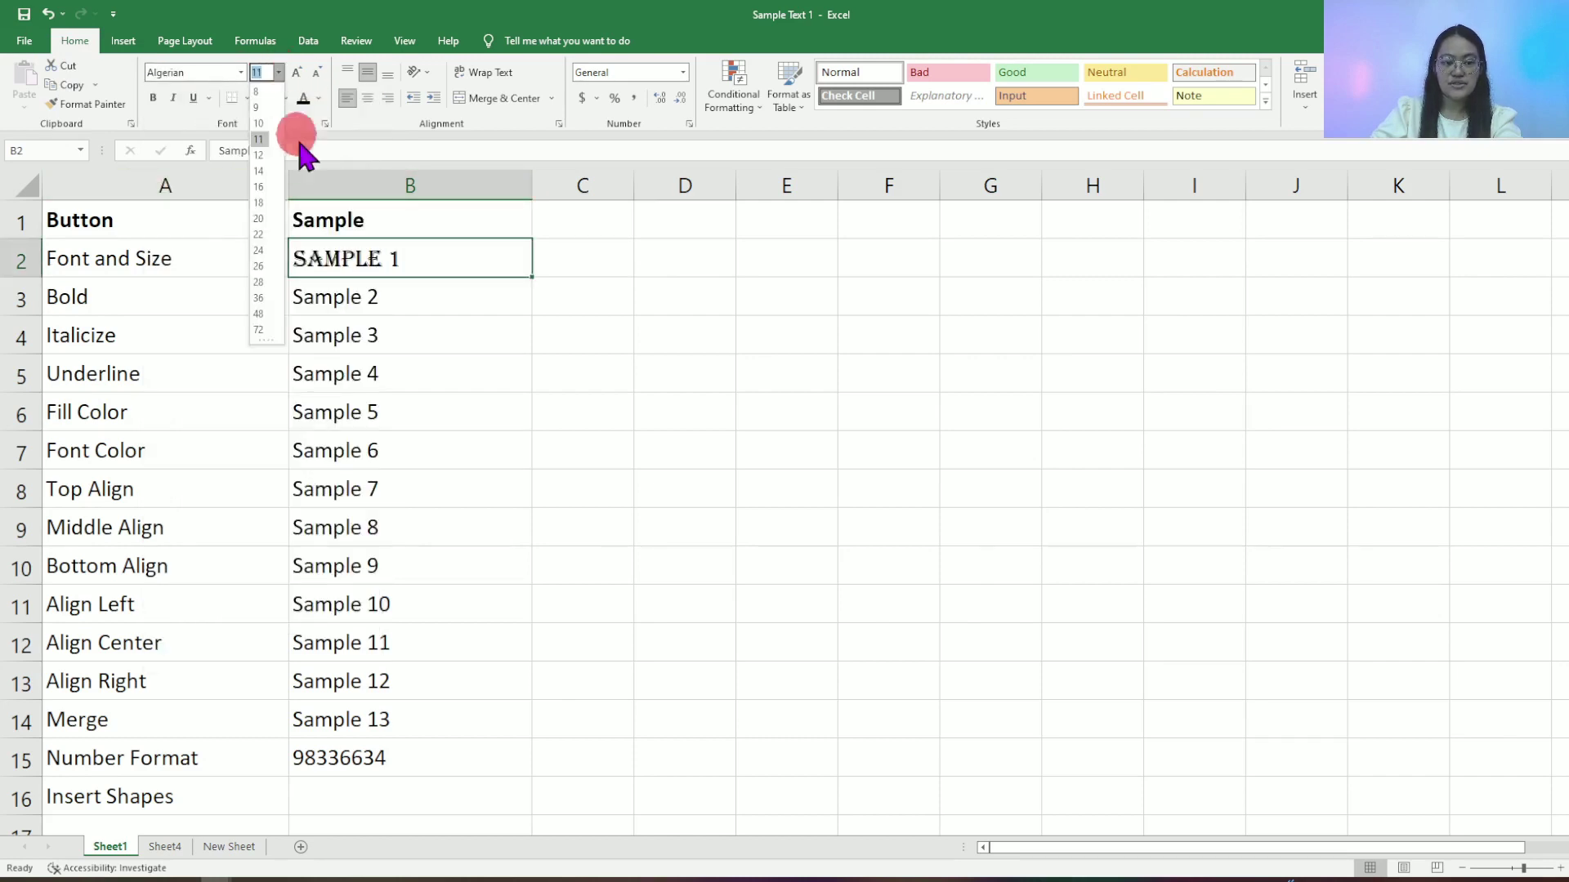
left_click(267, 238)
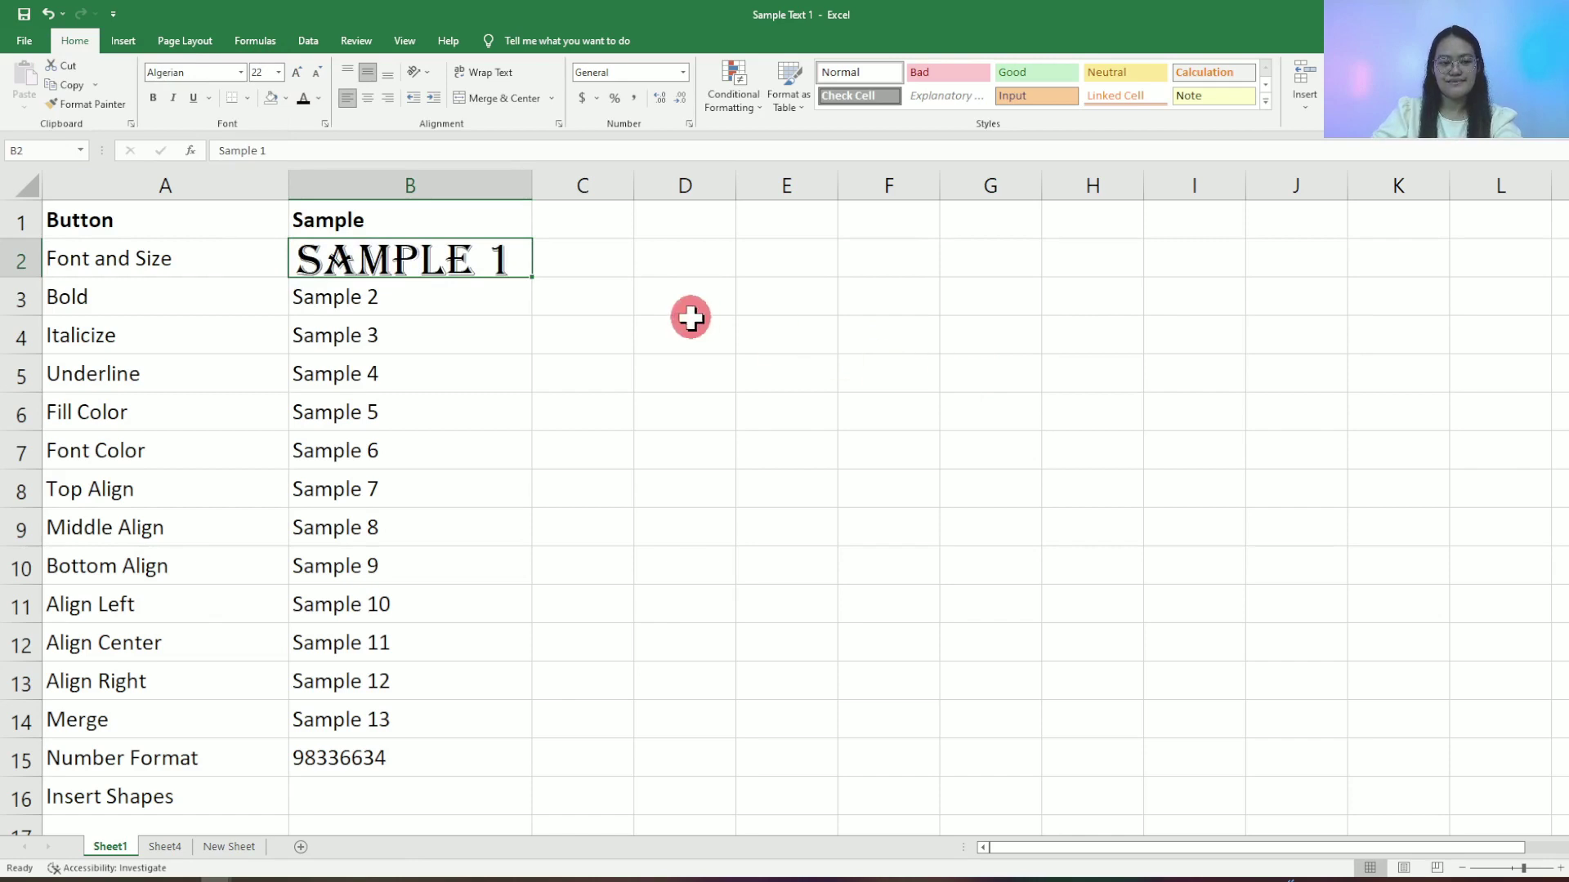
Make Sample 2 in cell B3 bold and Sample 3 in cell B4 italic
left_click(413, 294)
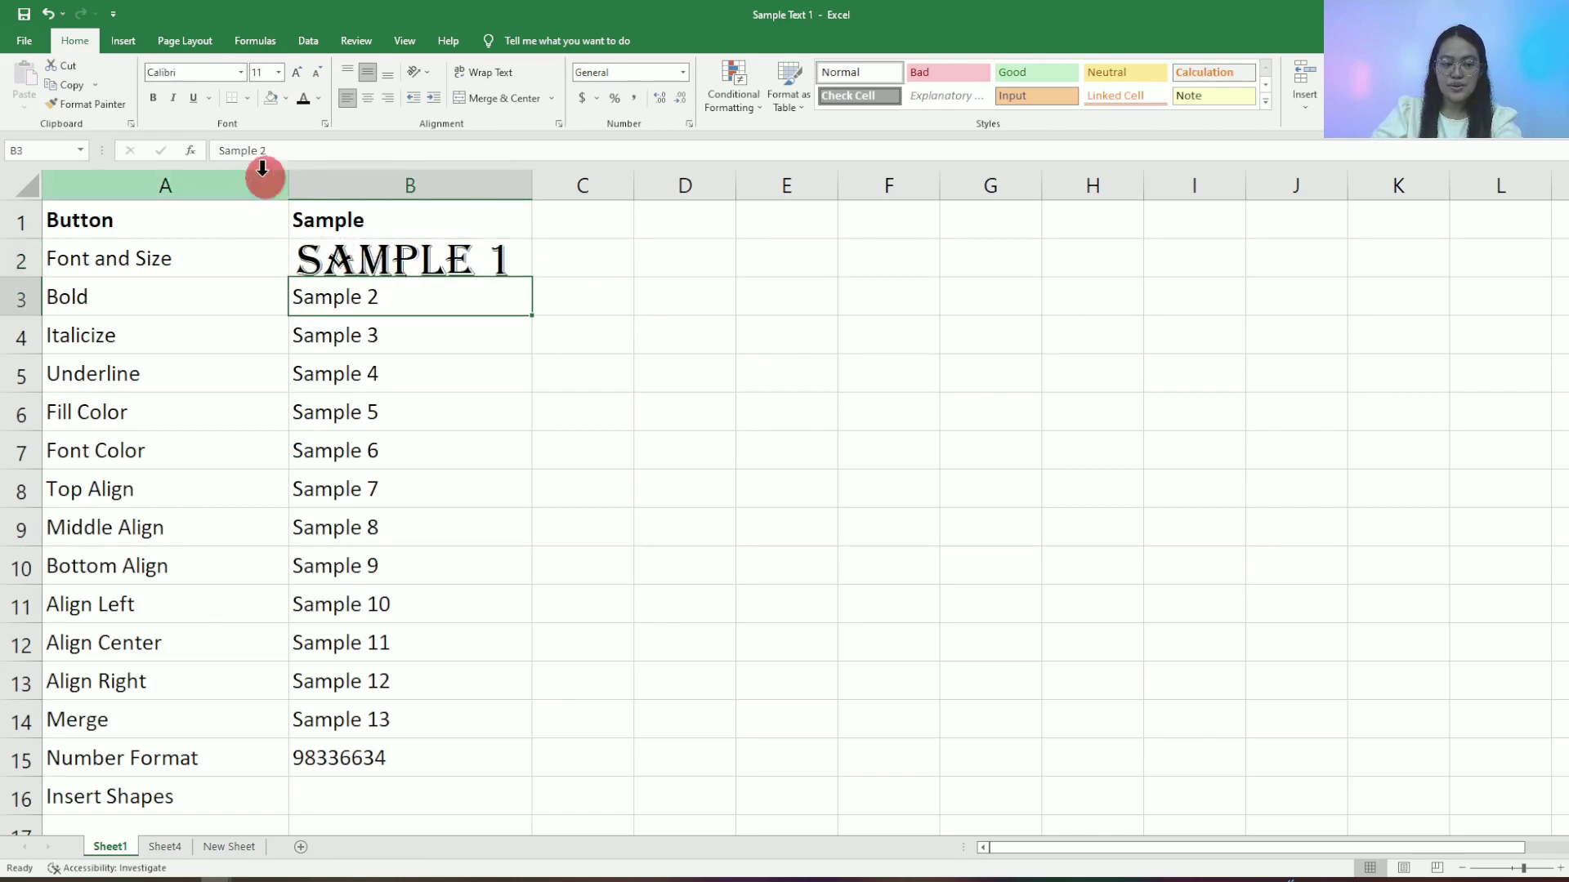
left_click(155, 100)
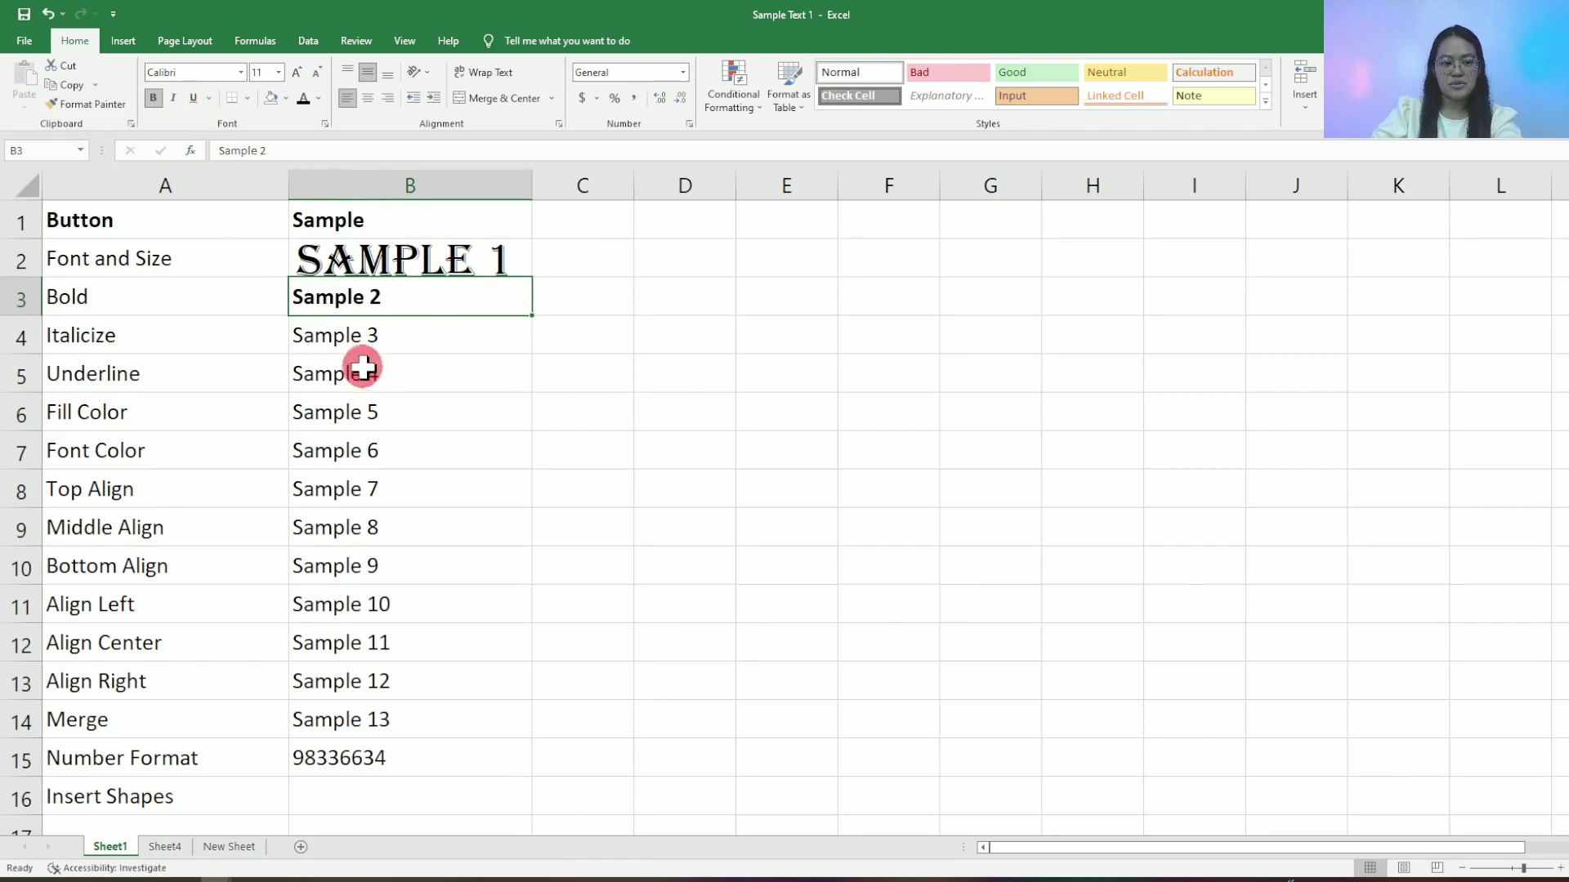
left_click(362, 337)
left_click(172, 98)
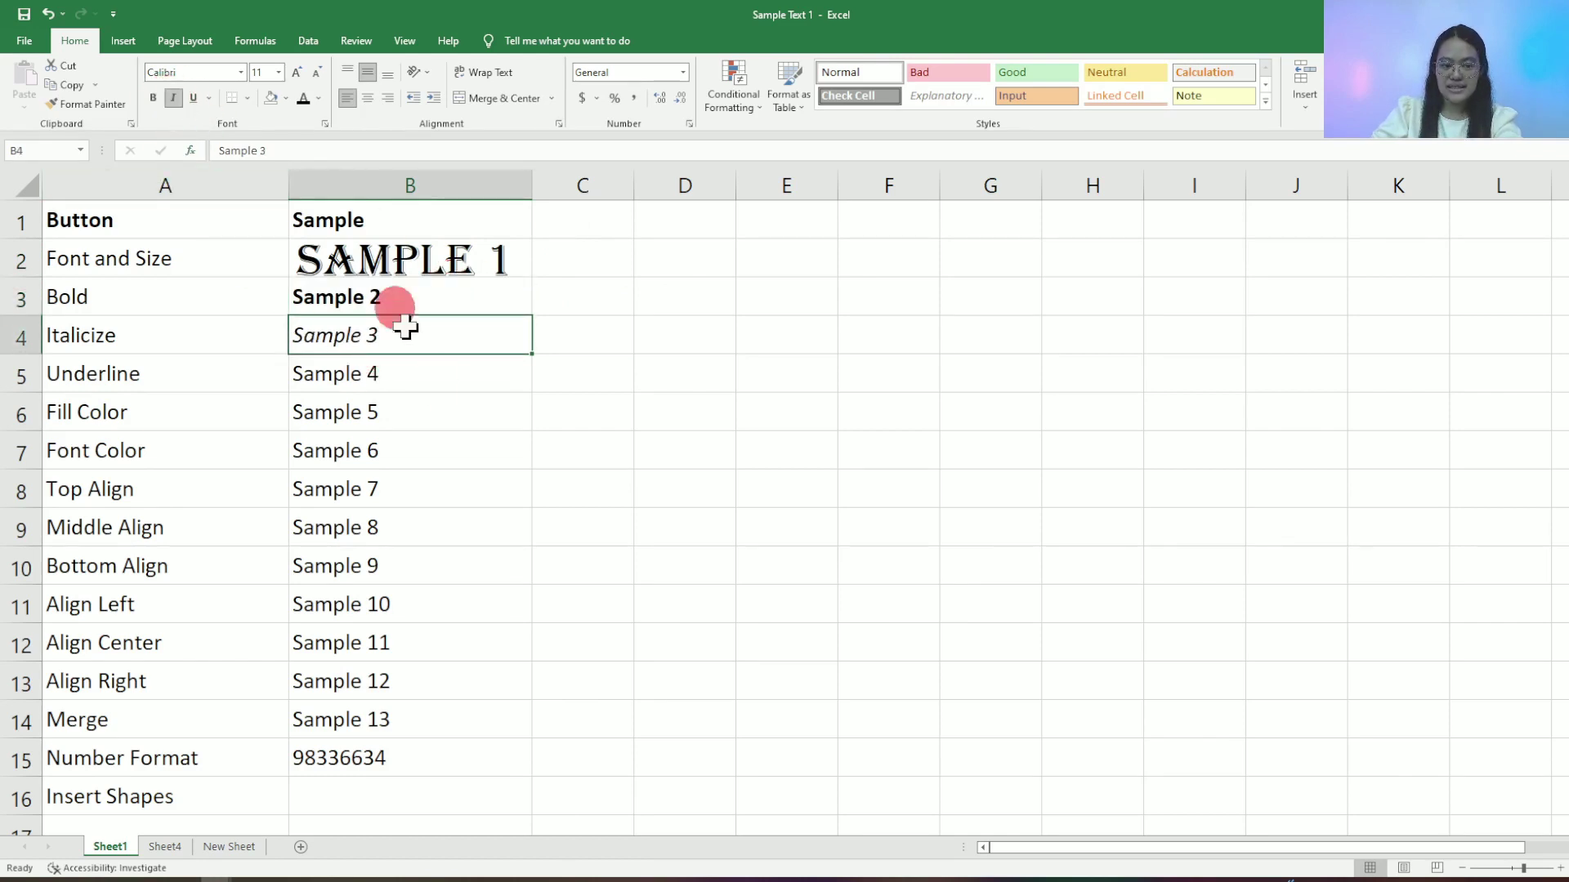
Underline Sample 4 in cell B5 and fill the Sample 5 cell B6 with a light gold theme color
left_click(406, 382)
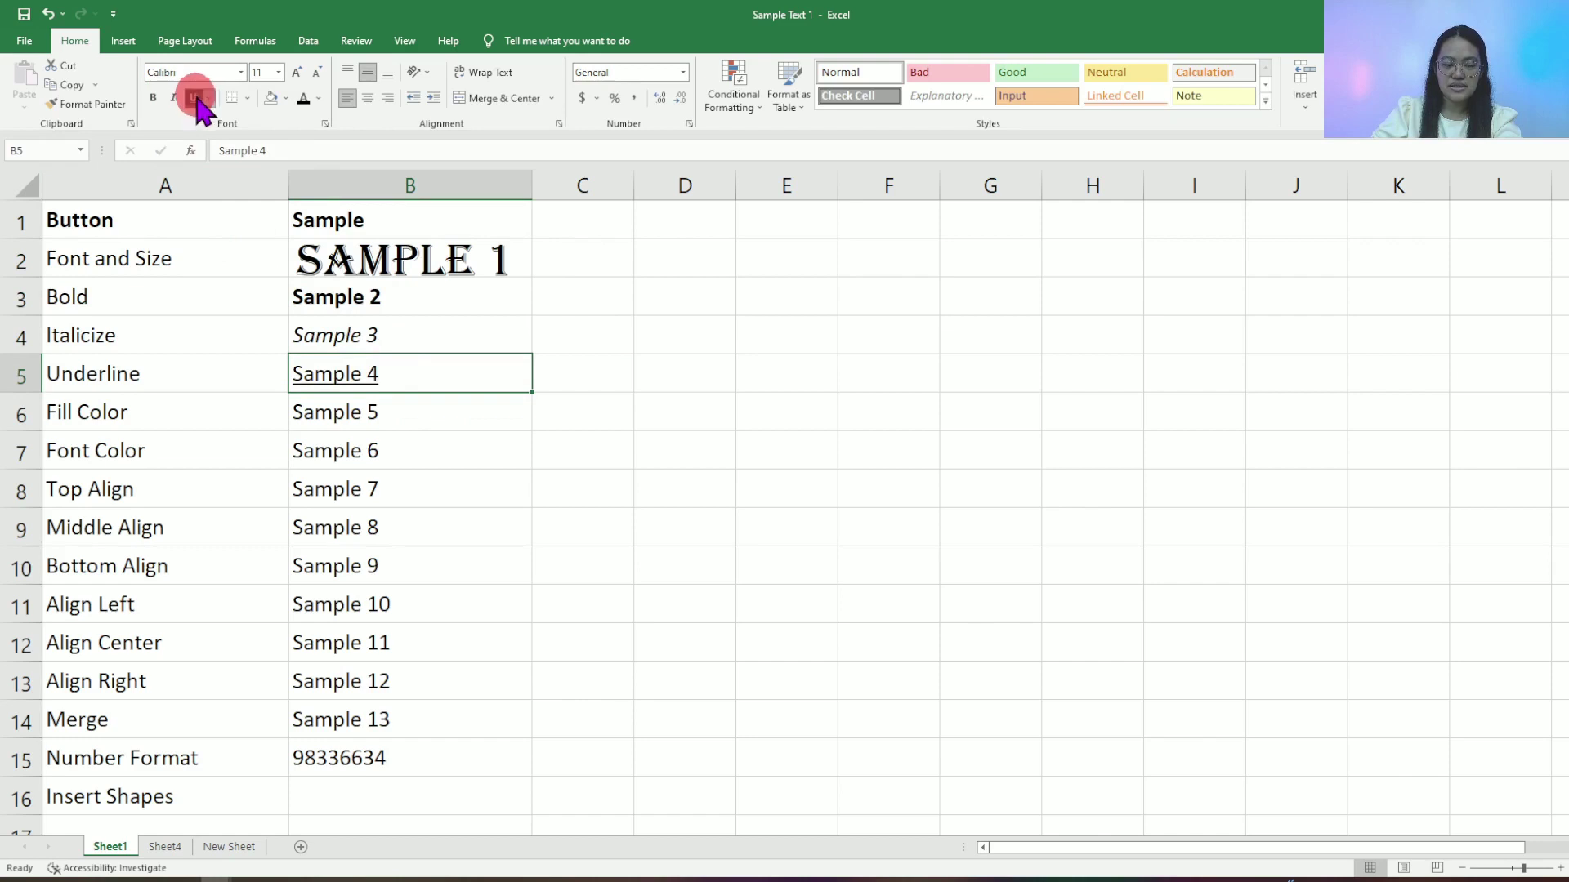
left_click(400, 416)
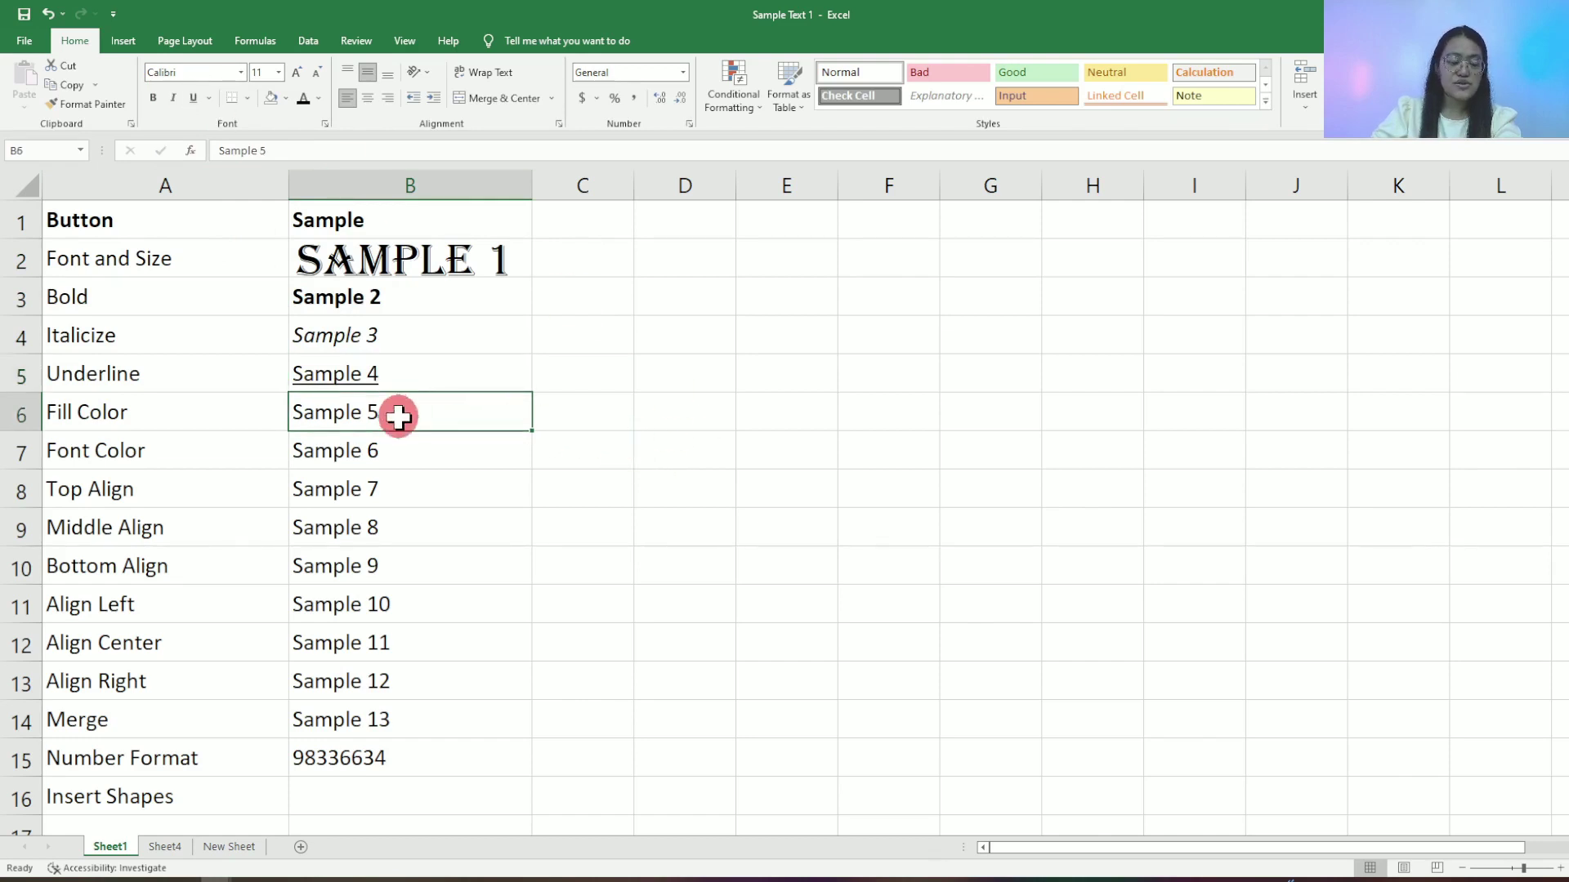
left_click(286, 98)
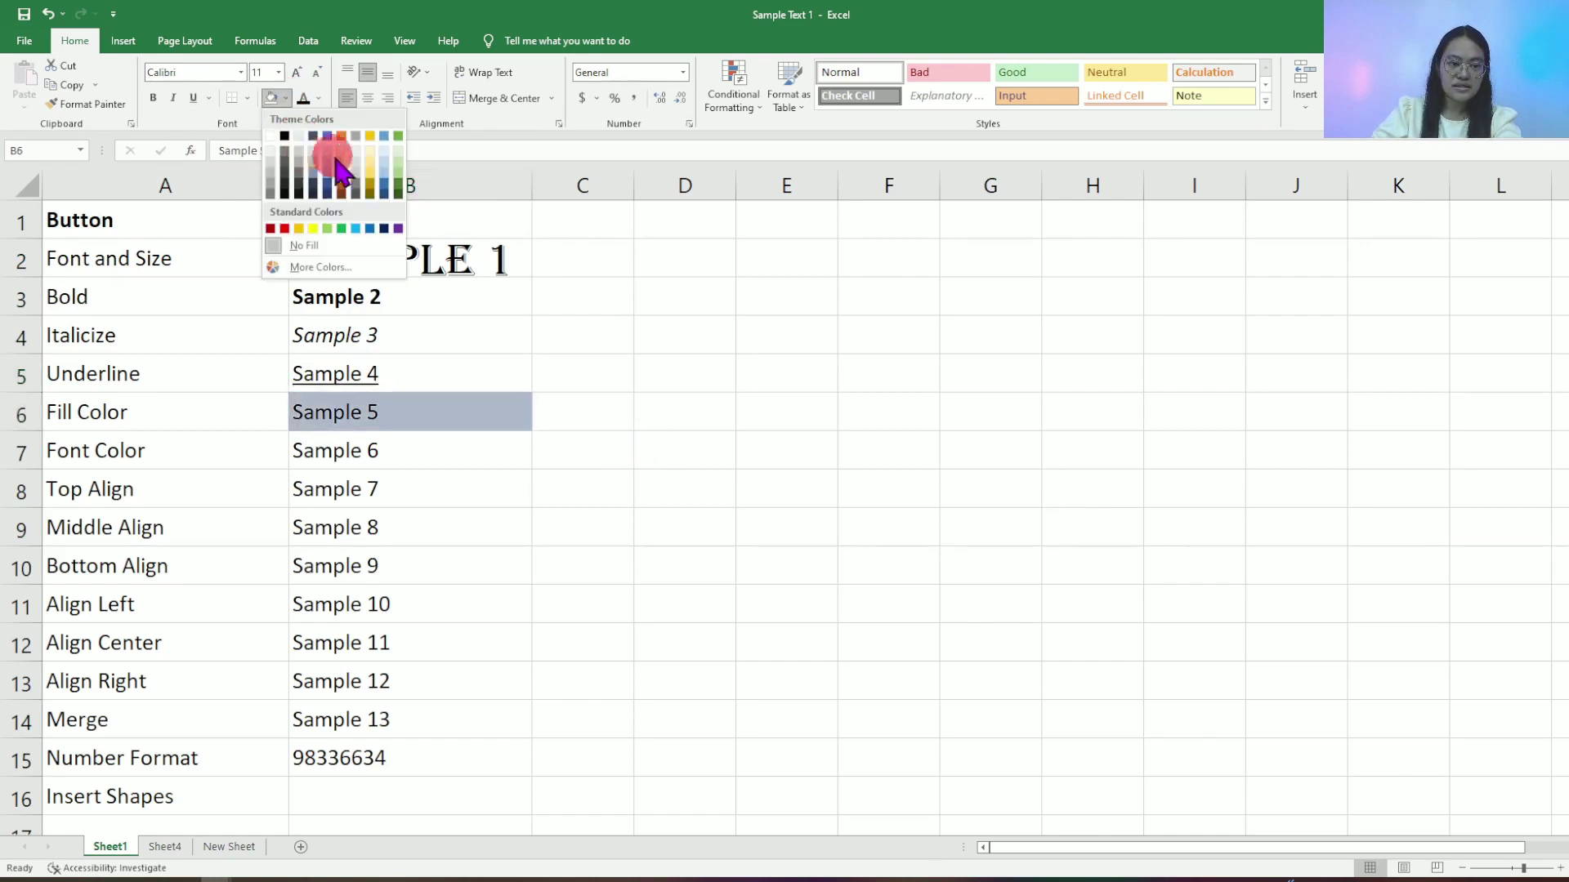
left_click(367, 168)
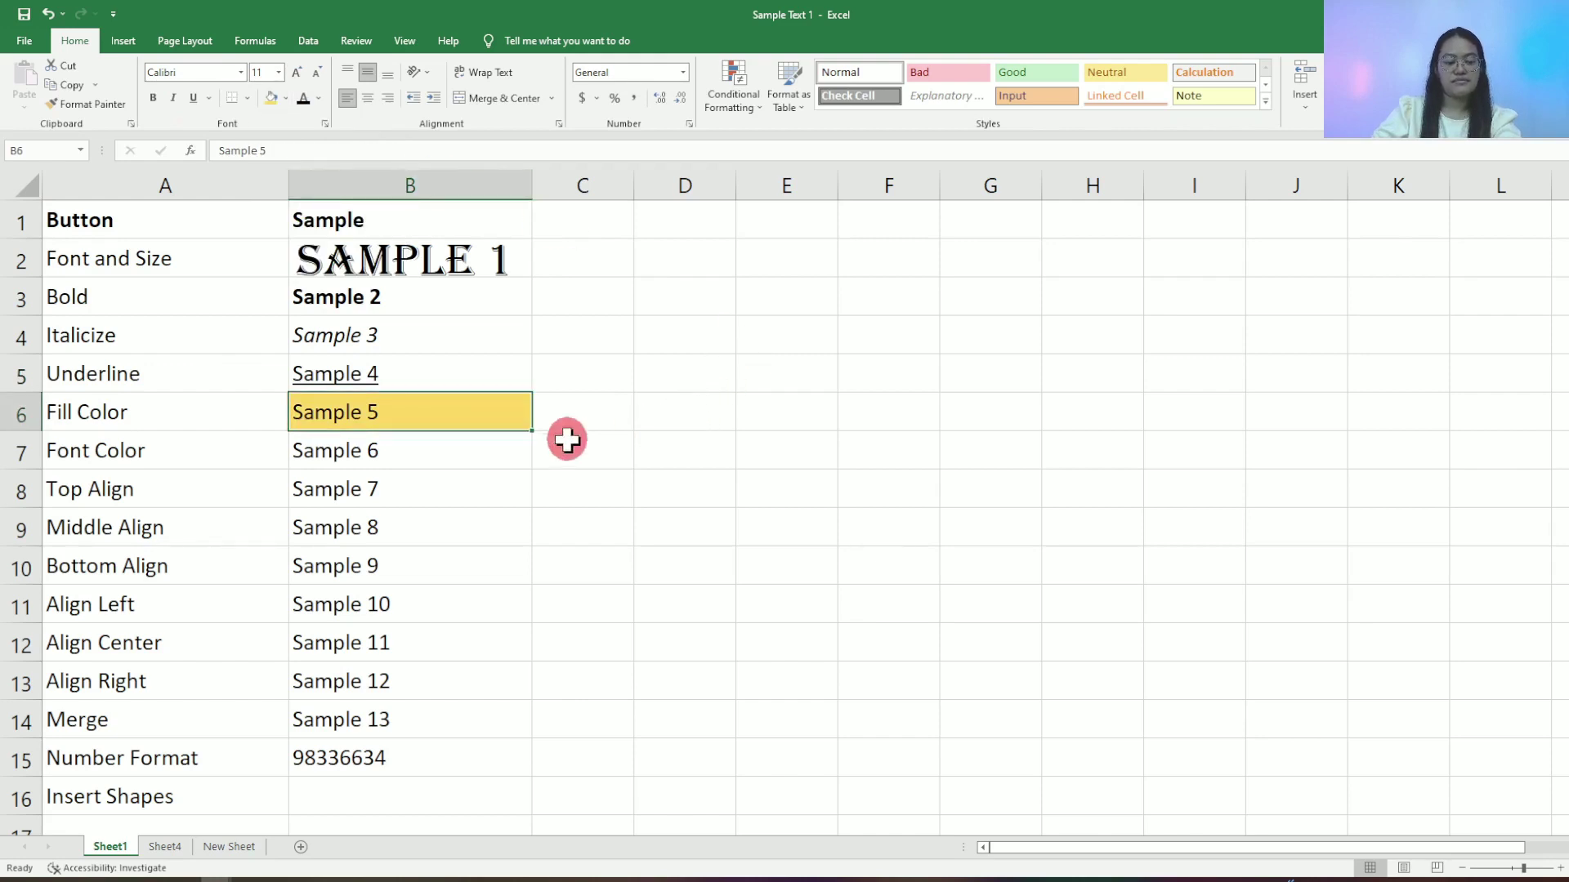
Change the font color of Sample 6 in cell B7 to red
left_click(450, 452)
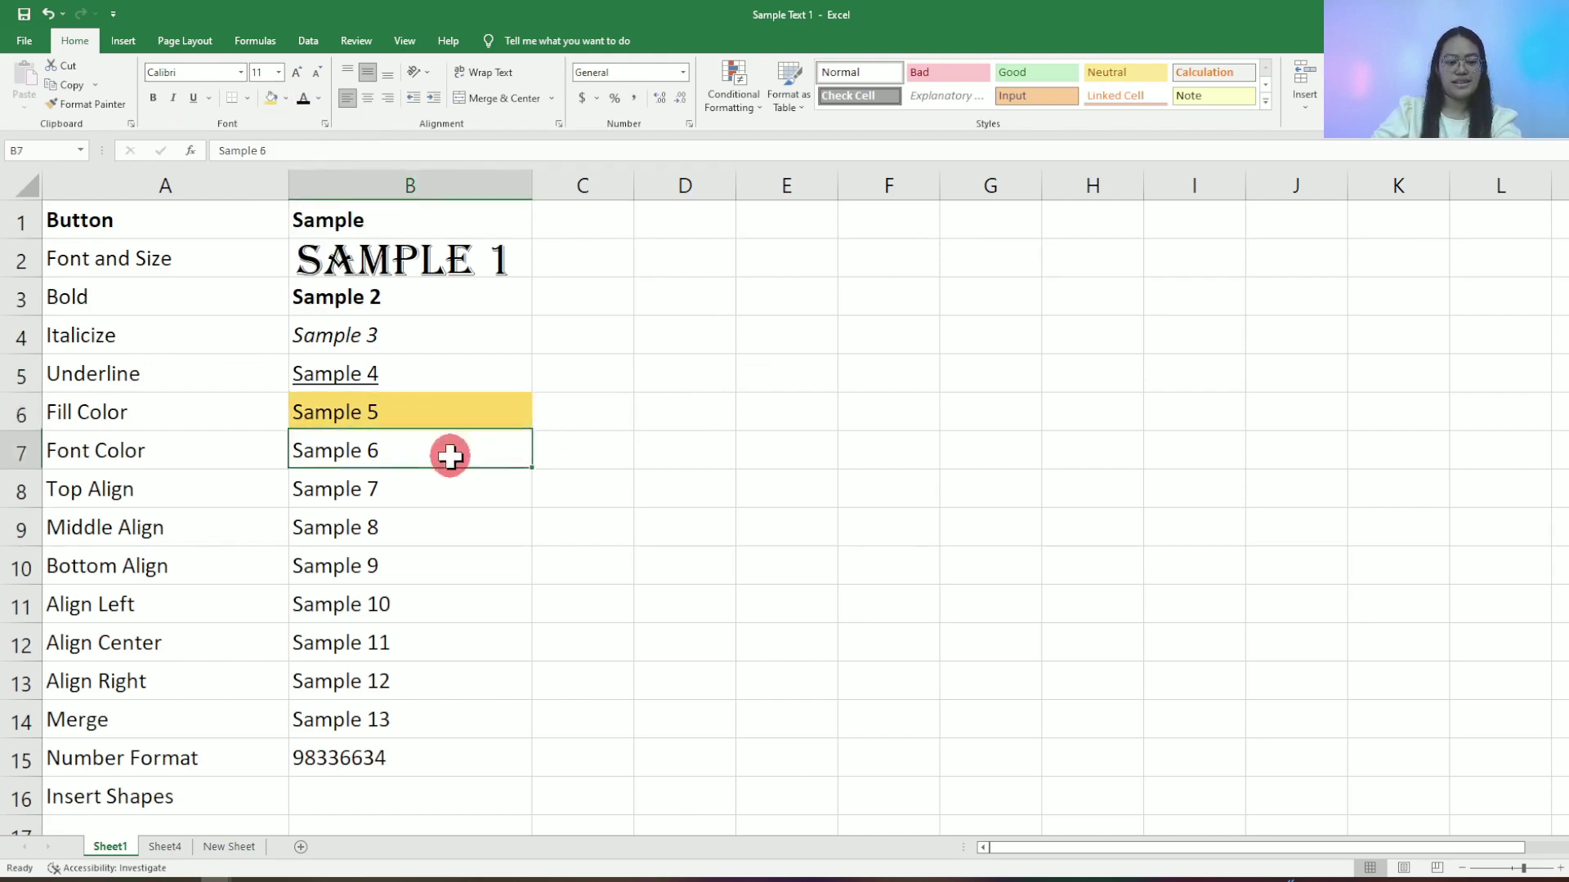
left_click(319, 98)
left_click(317, 248)
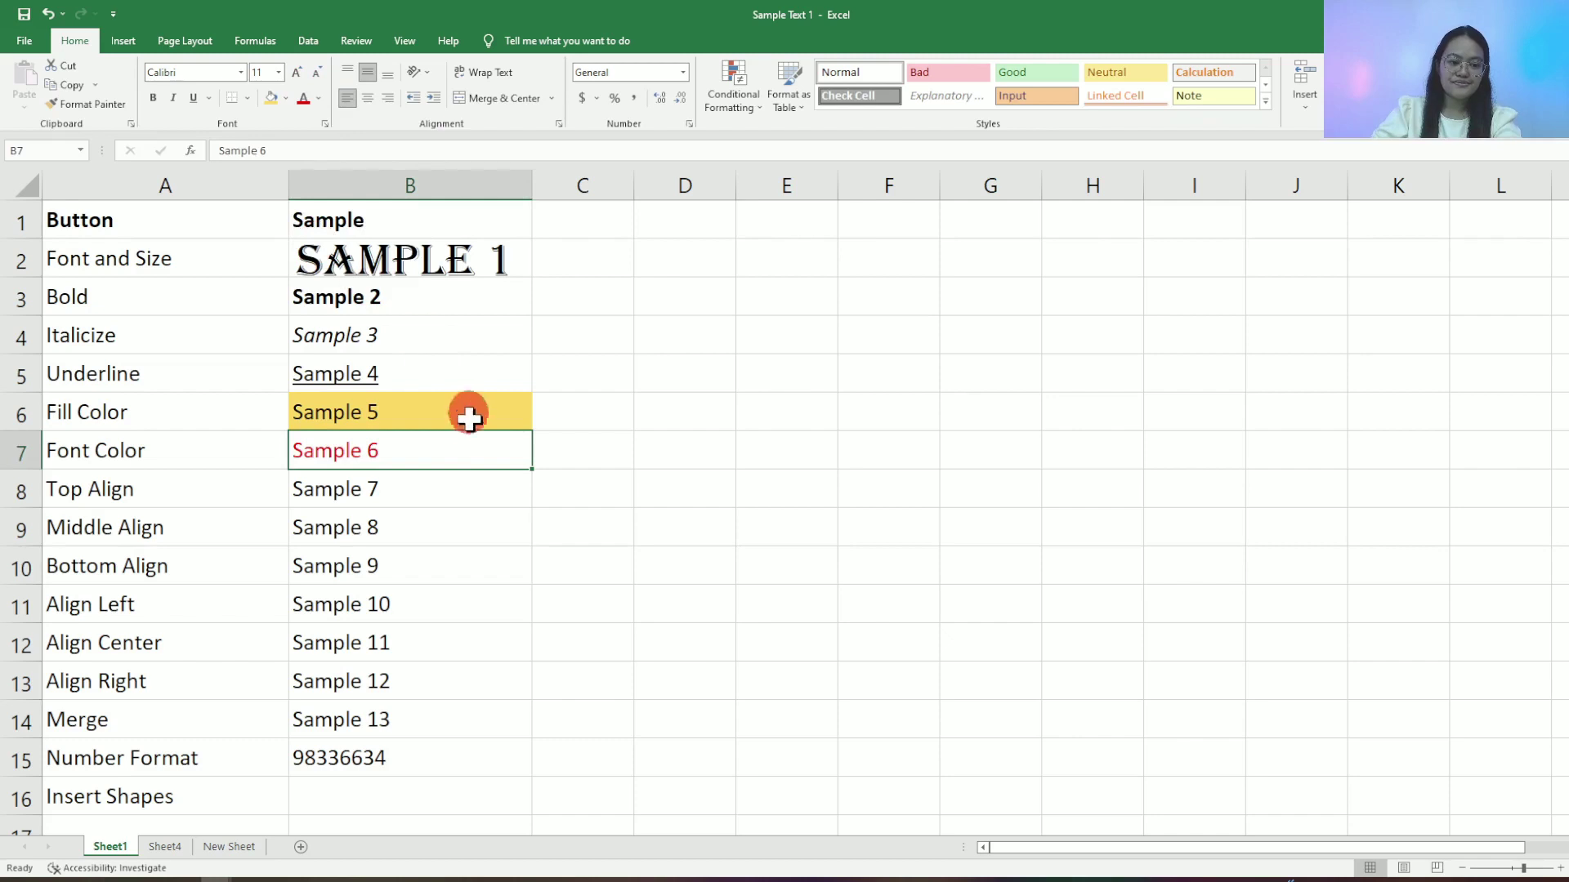
Top-align Sample 7 in cell B8 and increase the height of row 8
left_click_drag(130, 497, 462, 571)
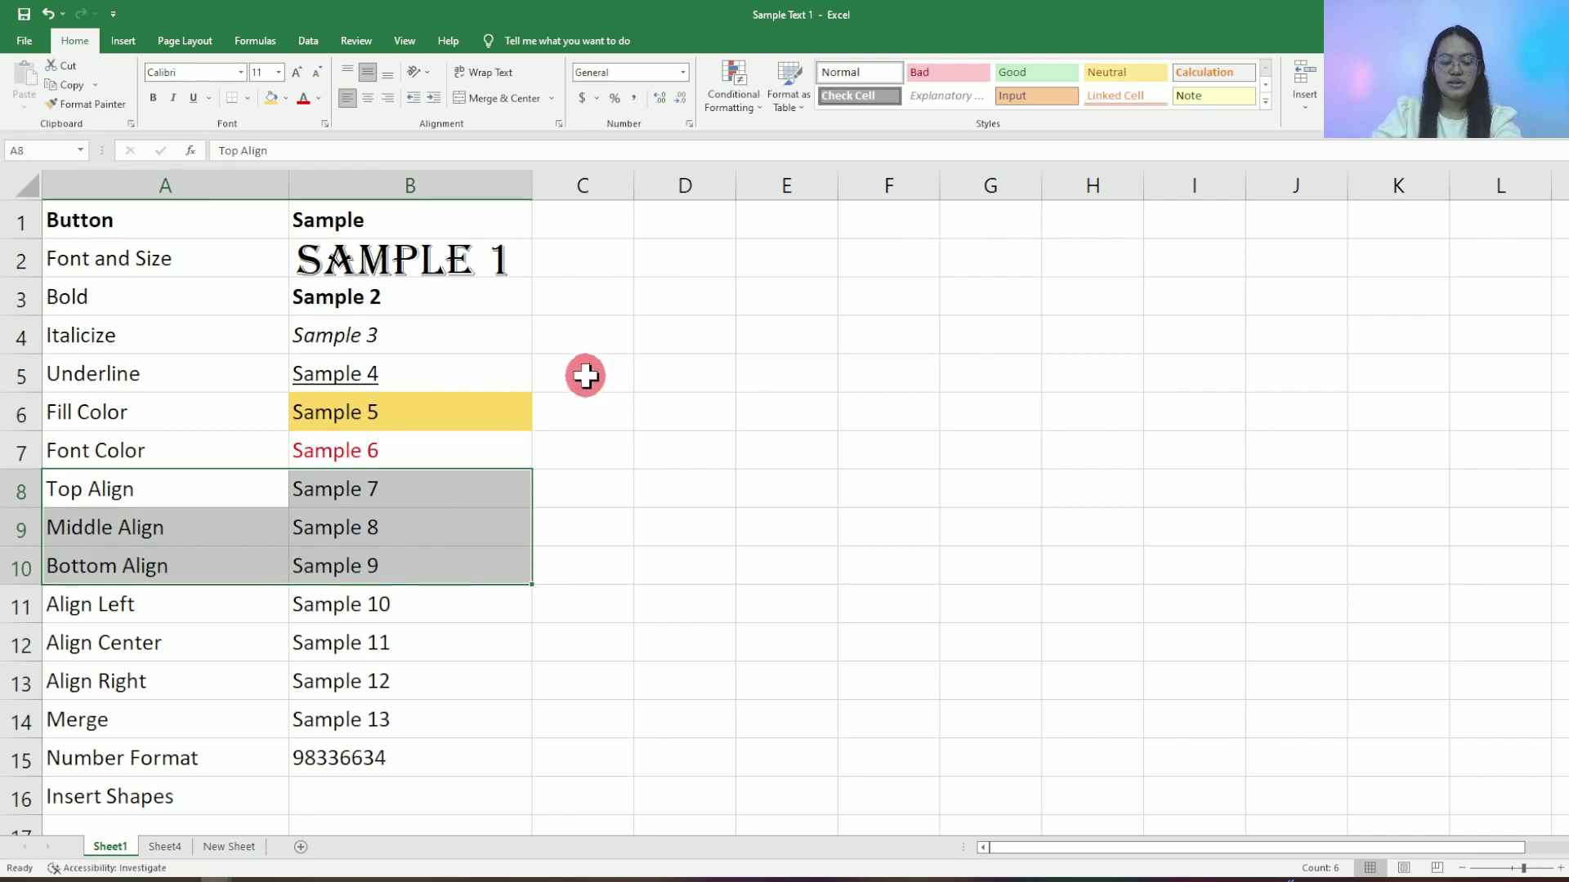
left_click(410, 495)
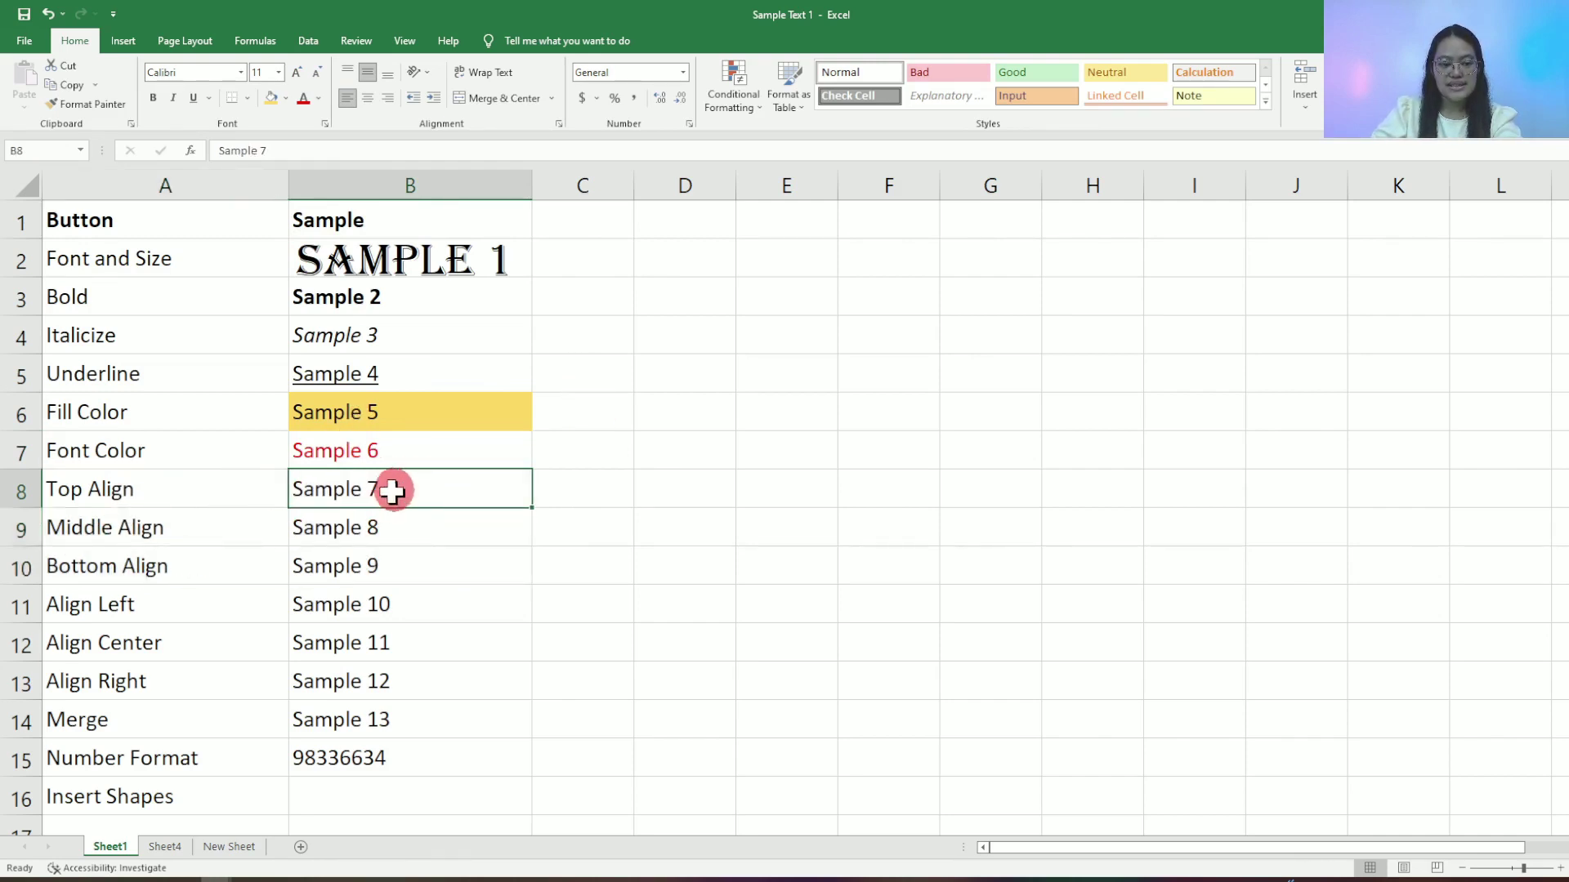
left_click(367, 72)
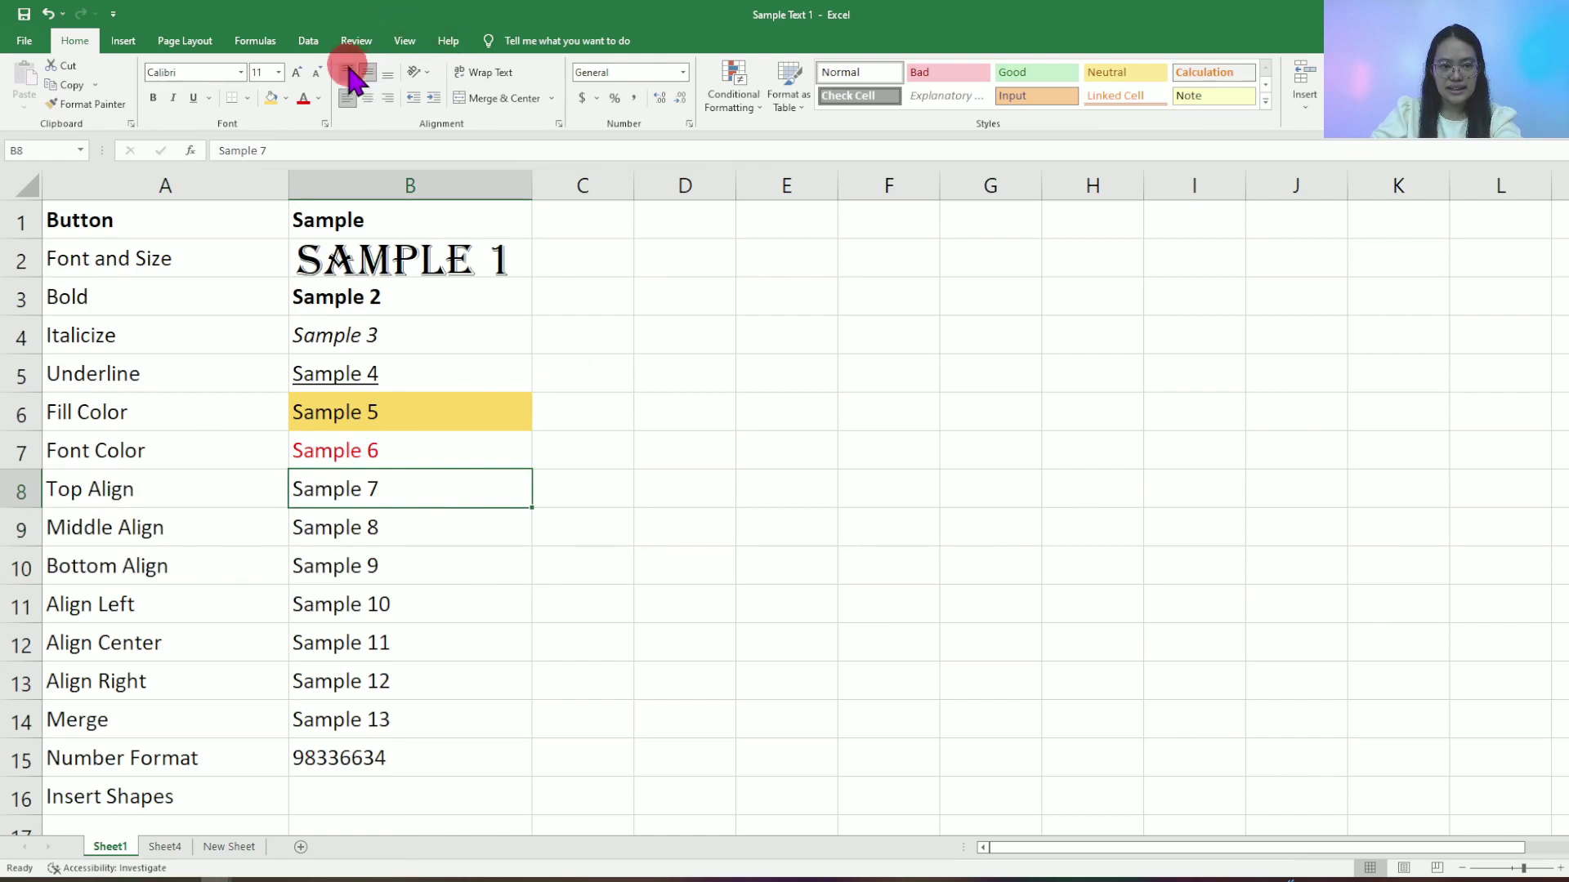
left_click_drag(18, 508, 23, 531)
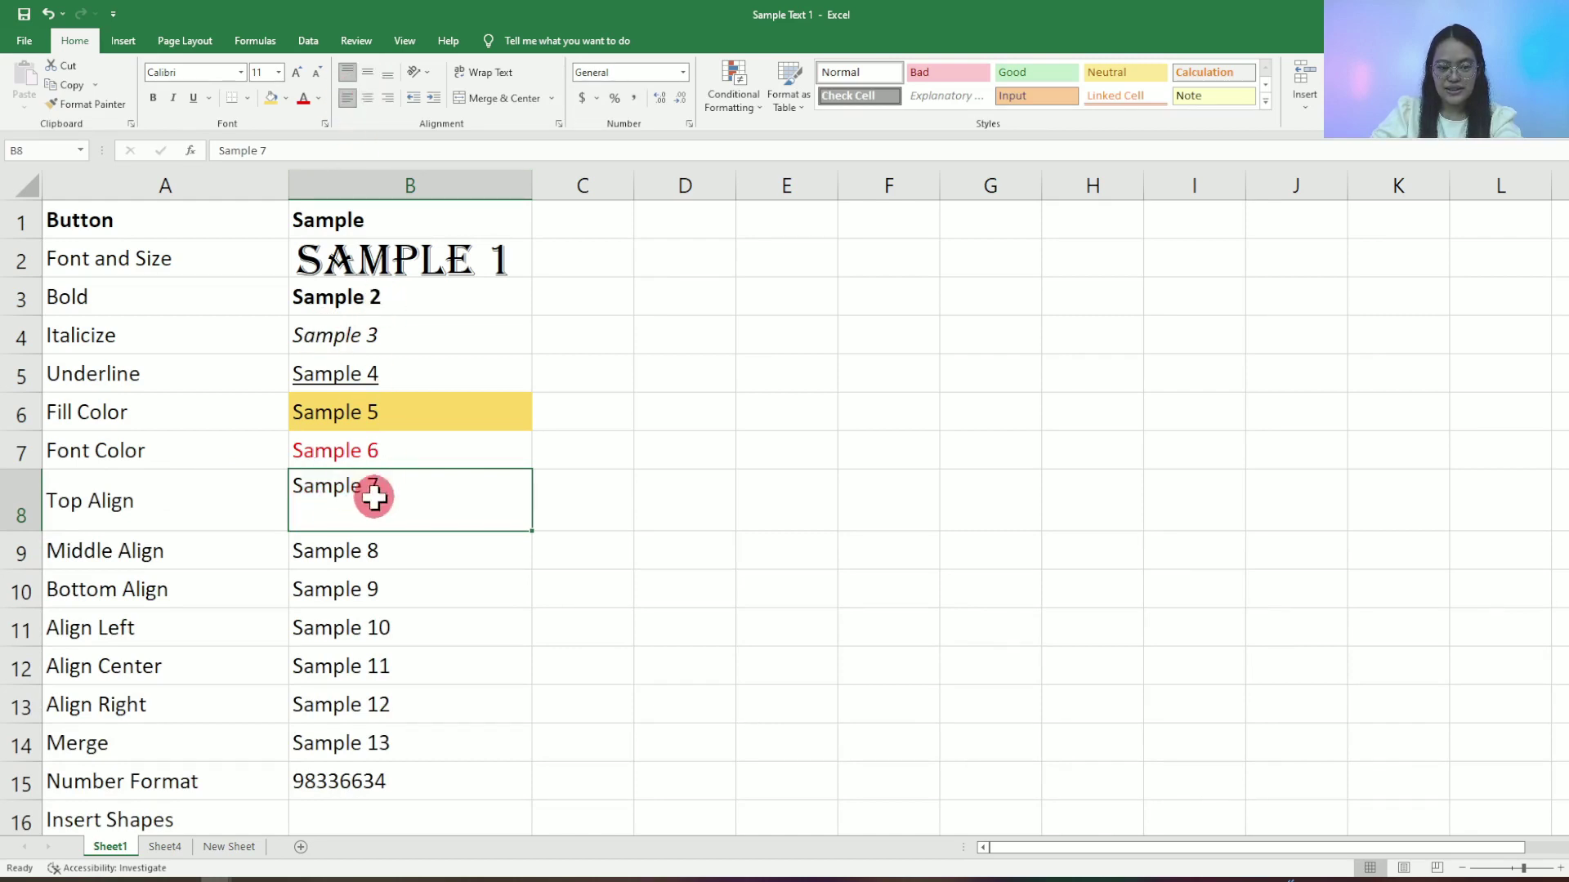
Make rows 9 and 10 taller, with Sample 8 in B9 middle-aligned and Sample 9 in B10 bottom-aligned
left_click_drag(17, 558, 28, 582)
left_click(391, 549)
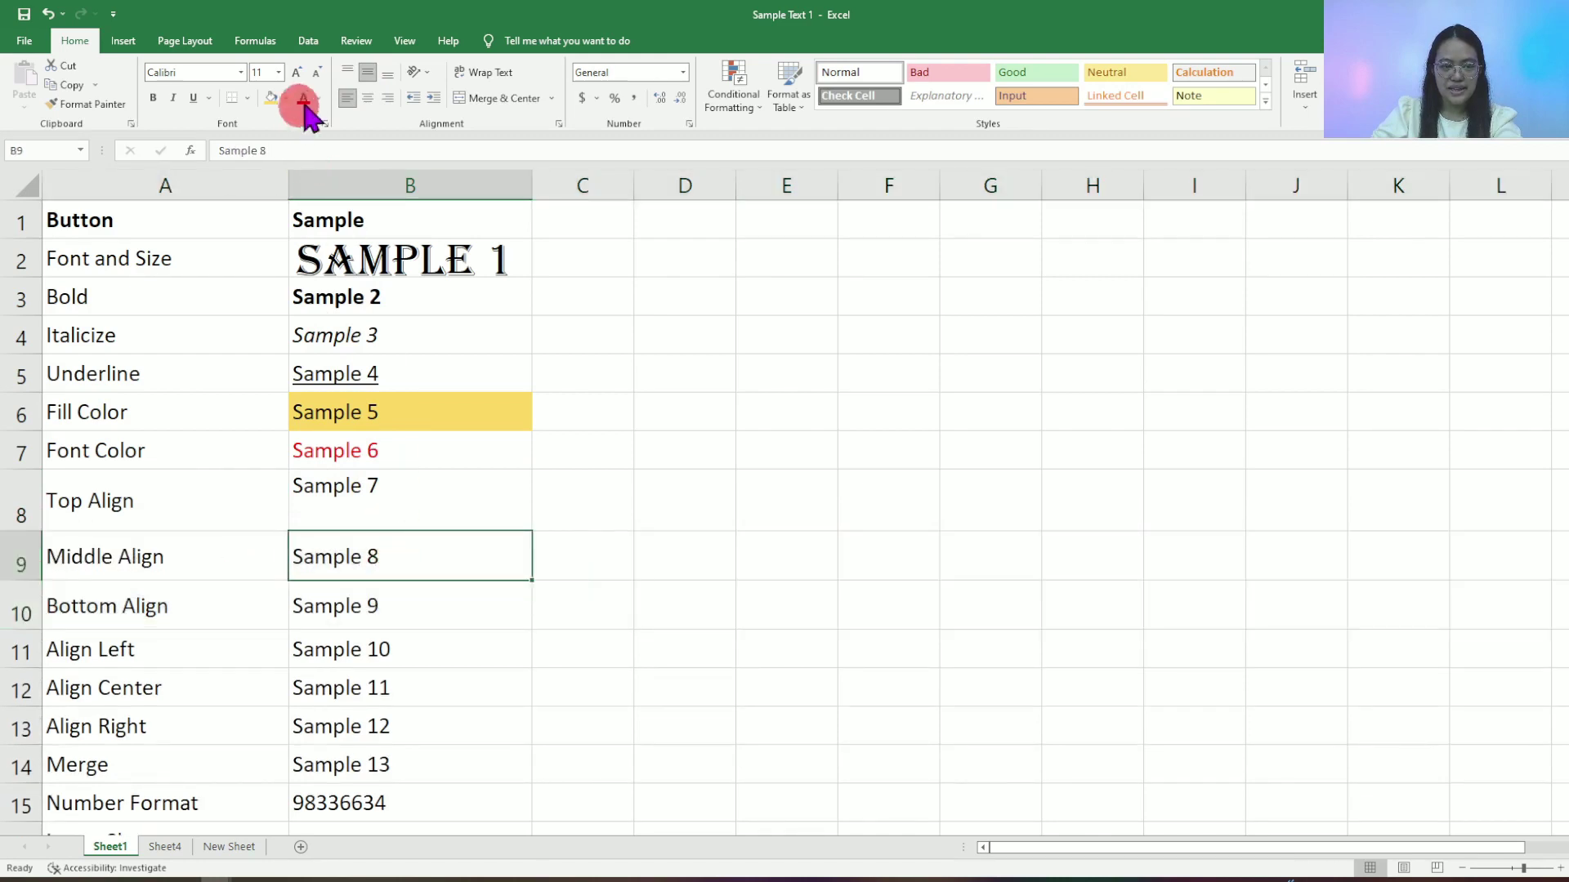
left_click(368, 78)
left_click(385, 611)
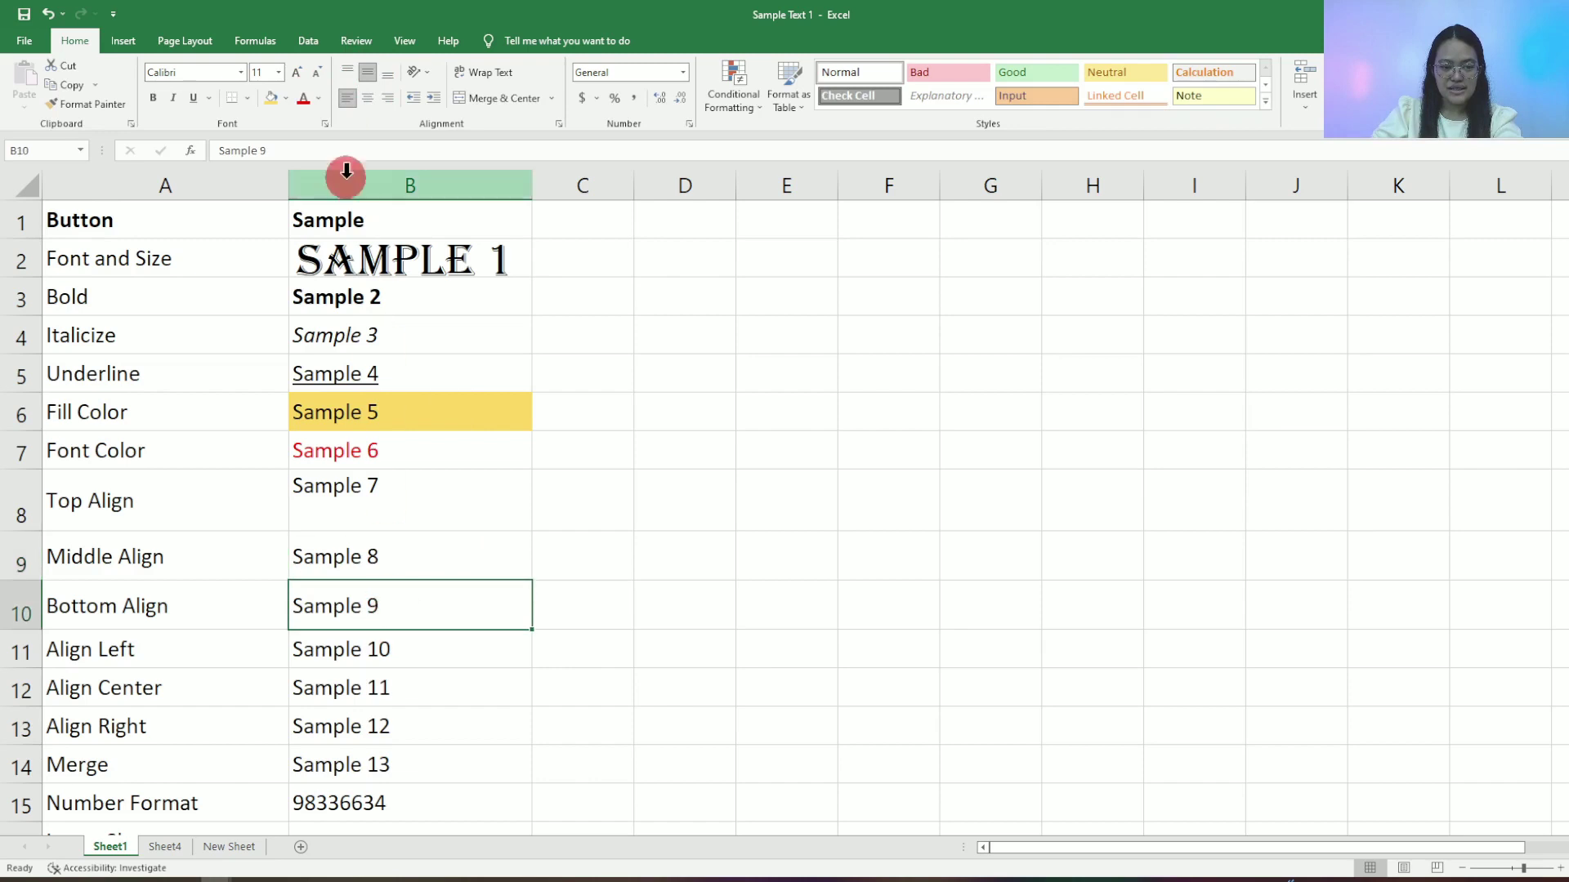
left_click(388, 74)
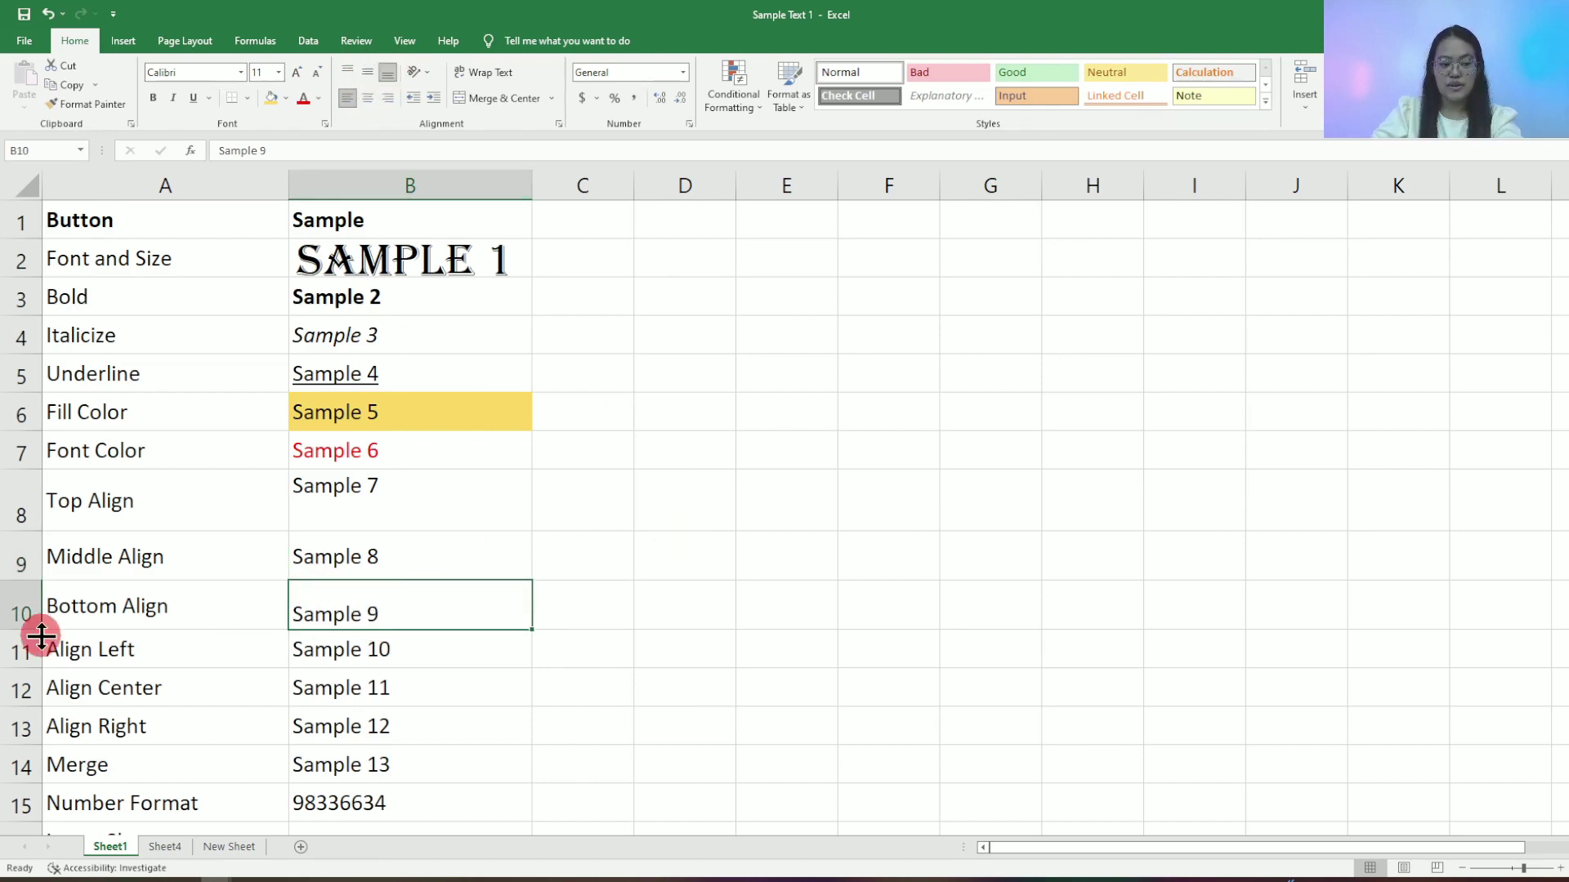
Set the horizontal alignment of Sample 10, 11 and 12 in cells B11 to B13 to left, center and right respectively
left_click_drag(22, 647, 35, 718)
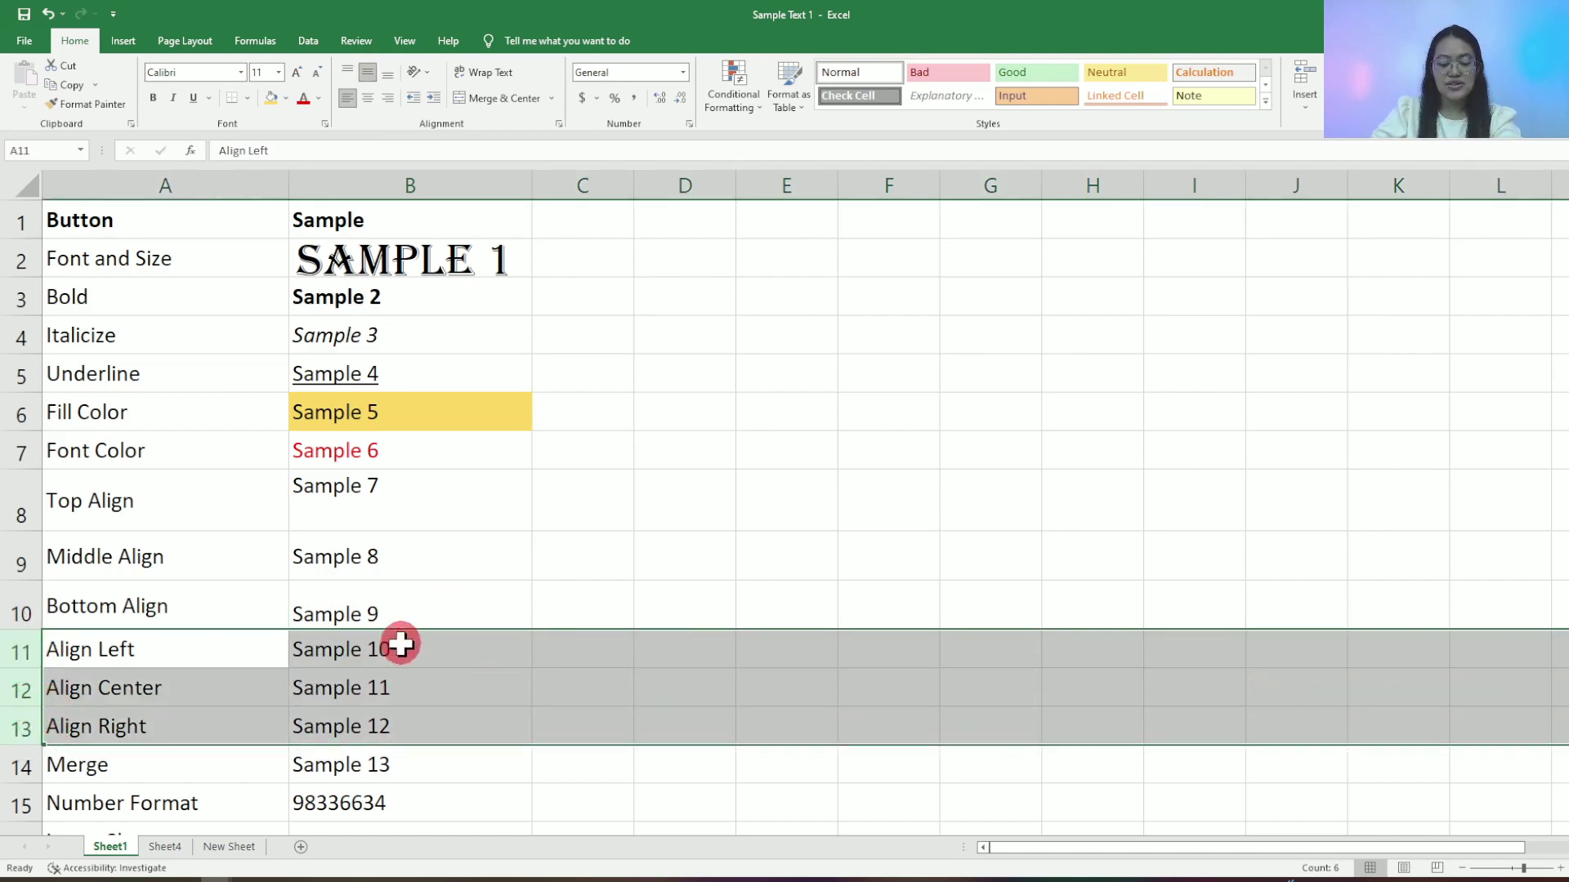
left_click(371, 651)
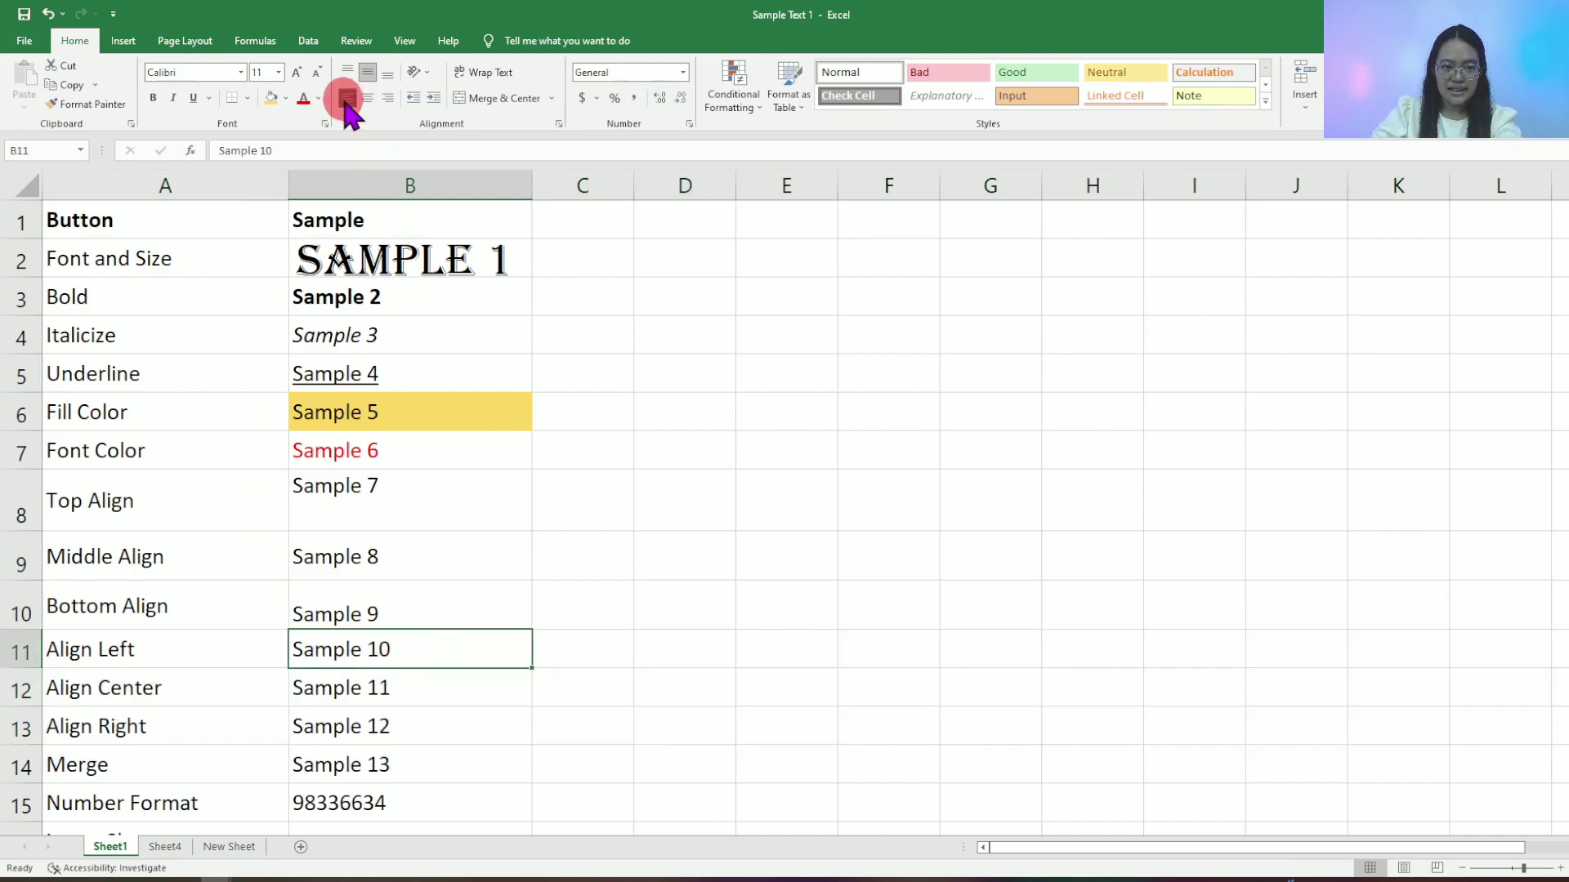
left_click(383, 684)
left_click(366, 101)
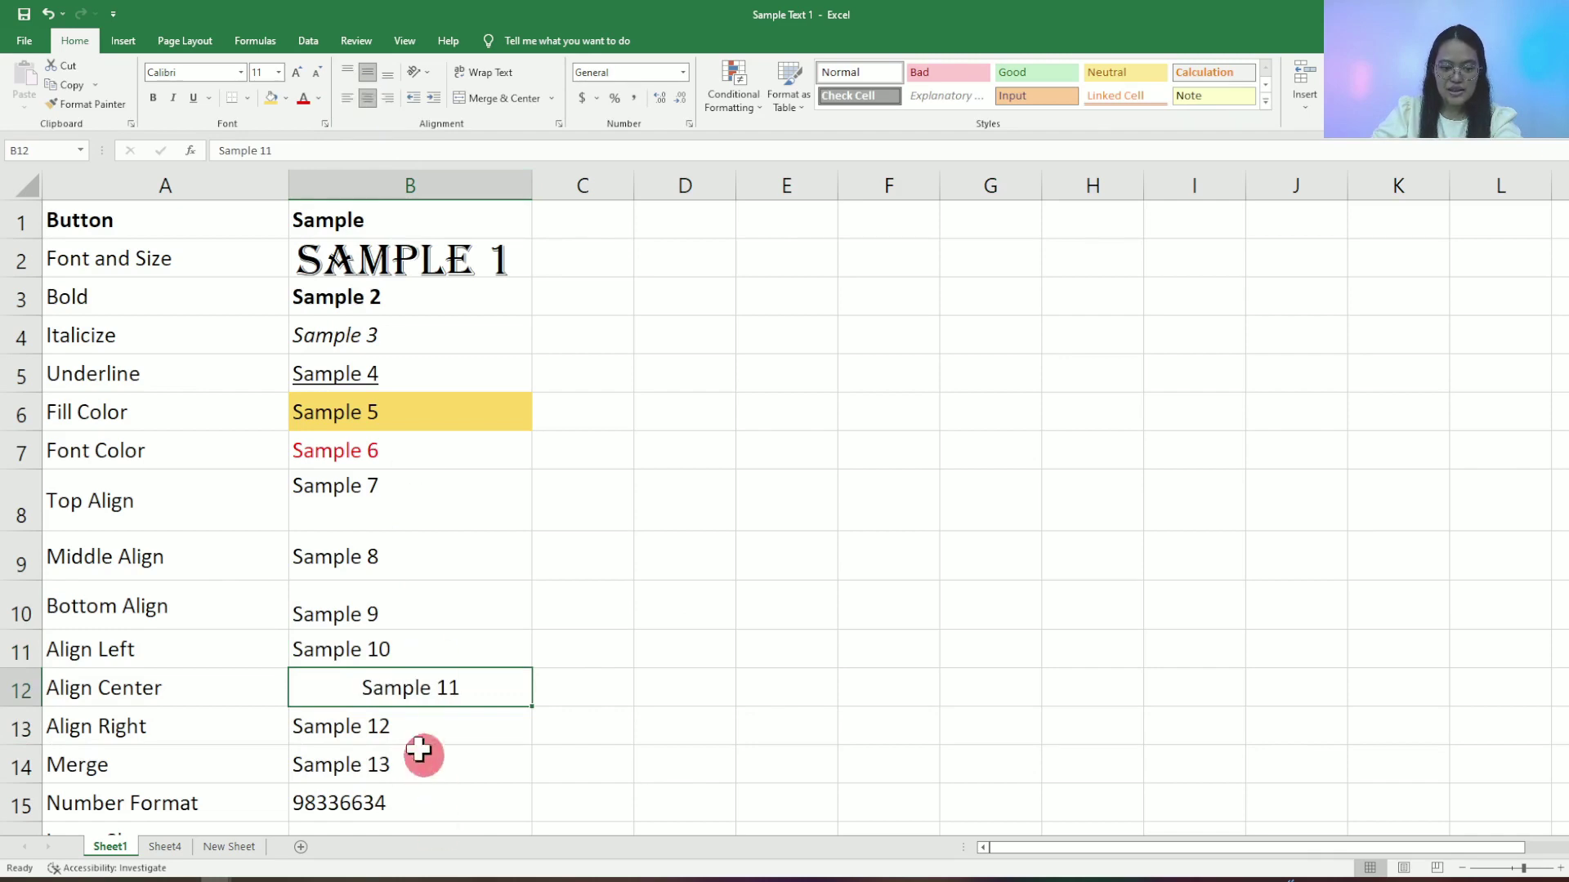
left_click(374, 724)
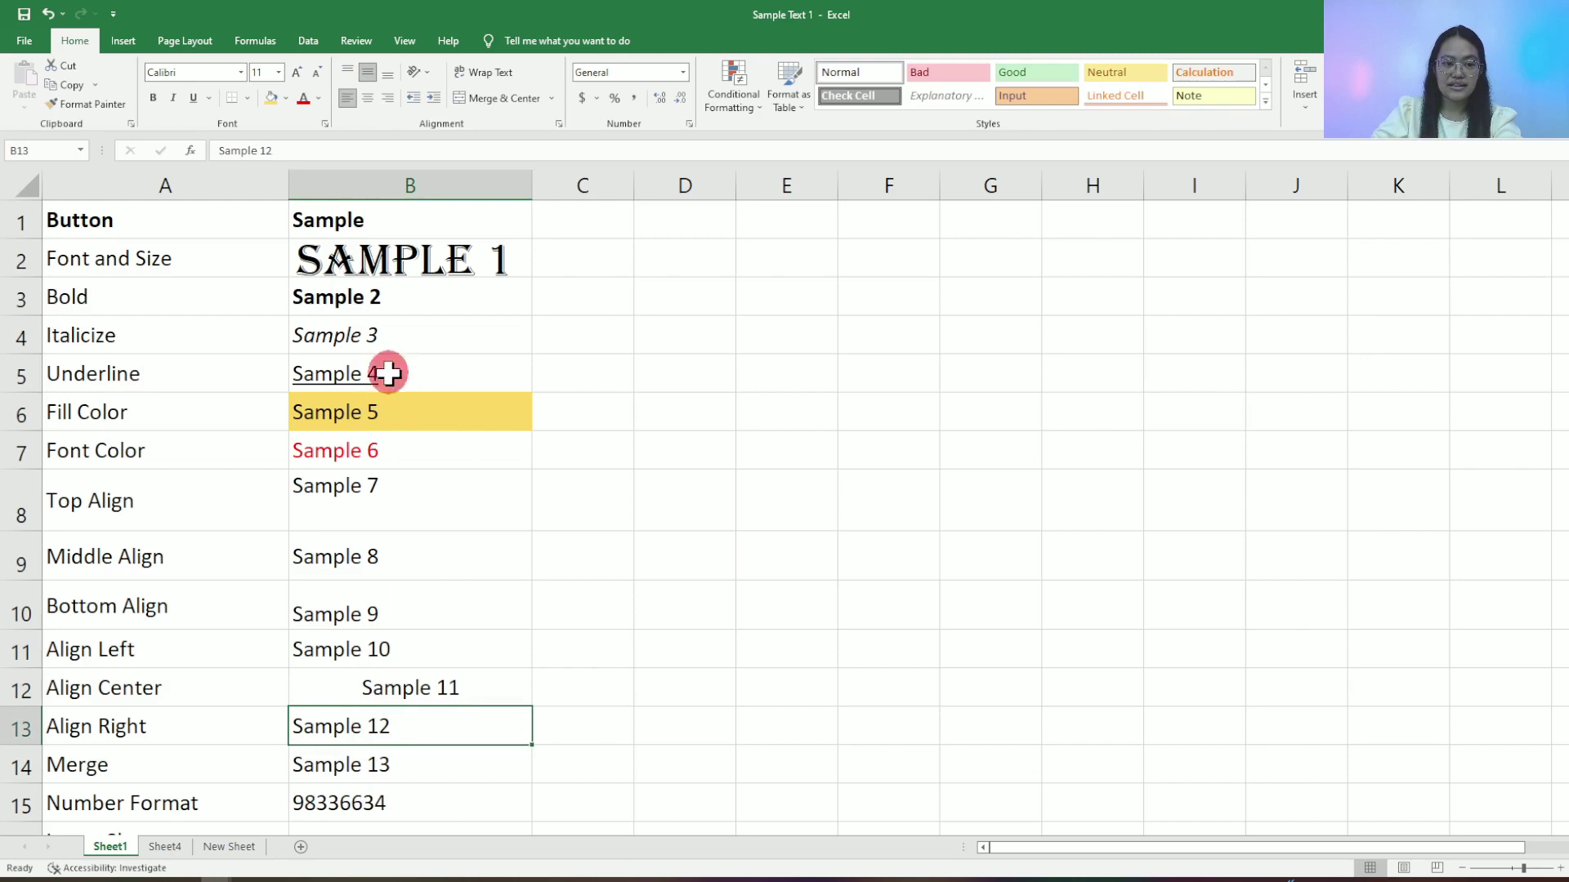
left_click(389, 98)
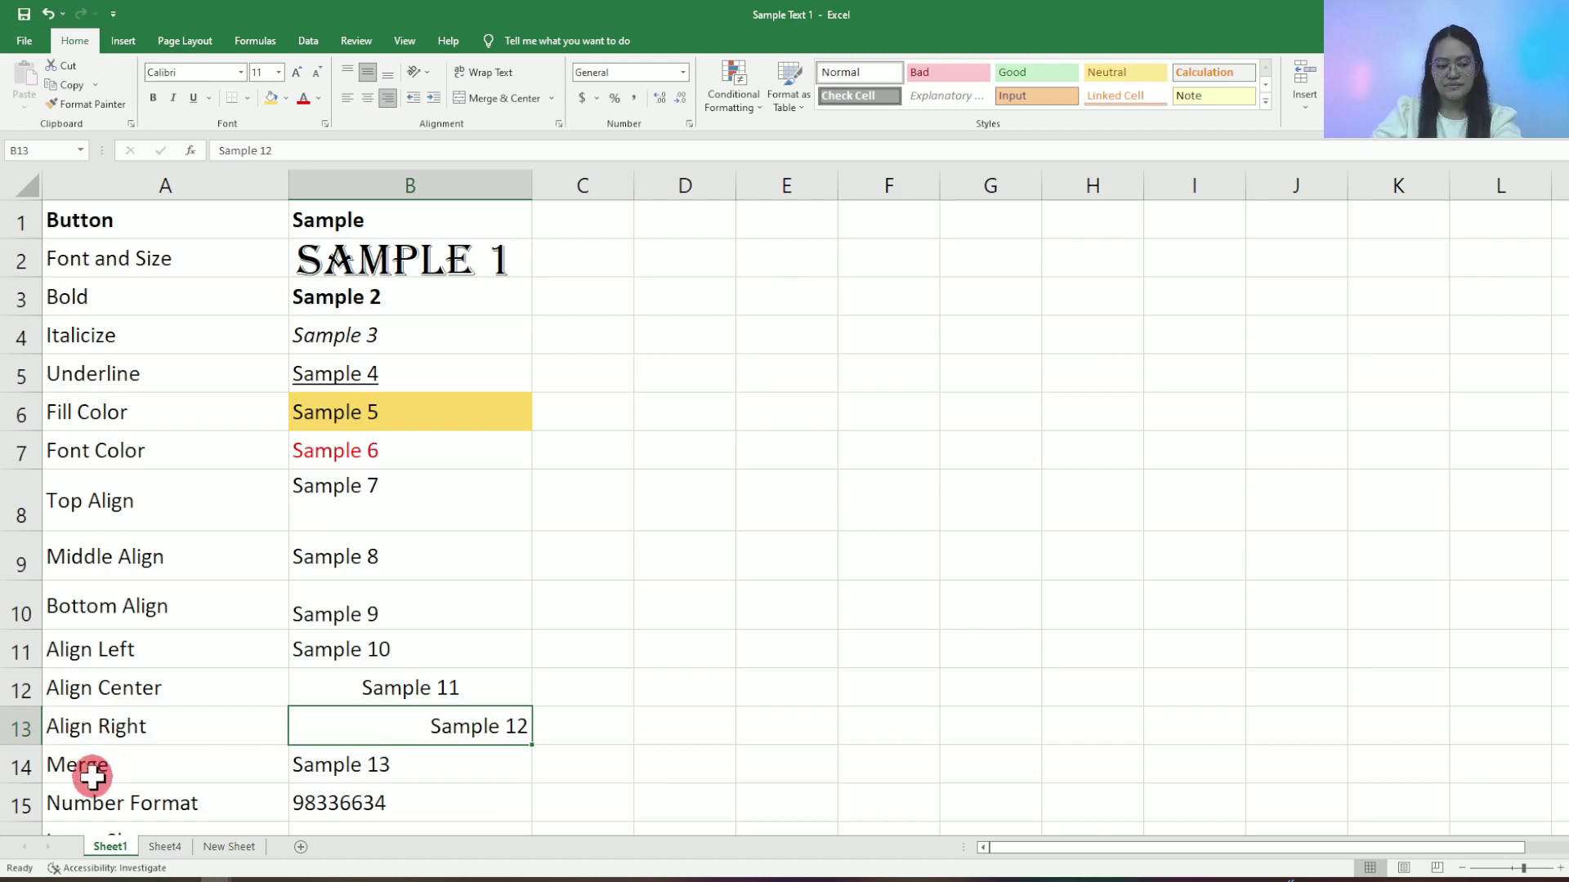
Merge the Sample 13 cell B14 with the empty cell C14 without centering the text
left_click(145, 773)
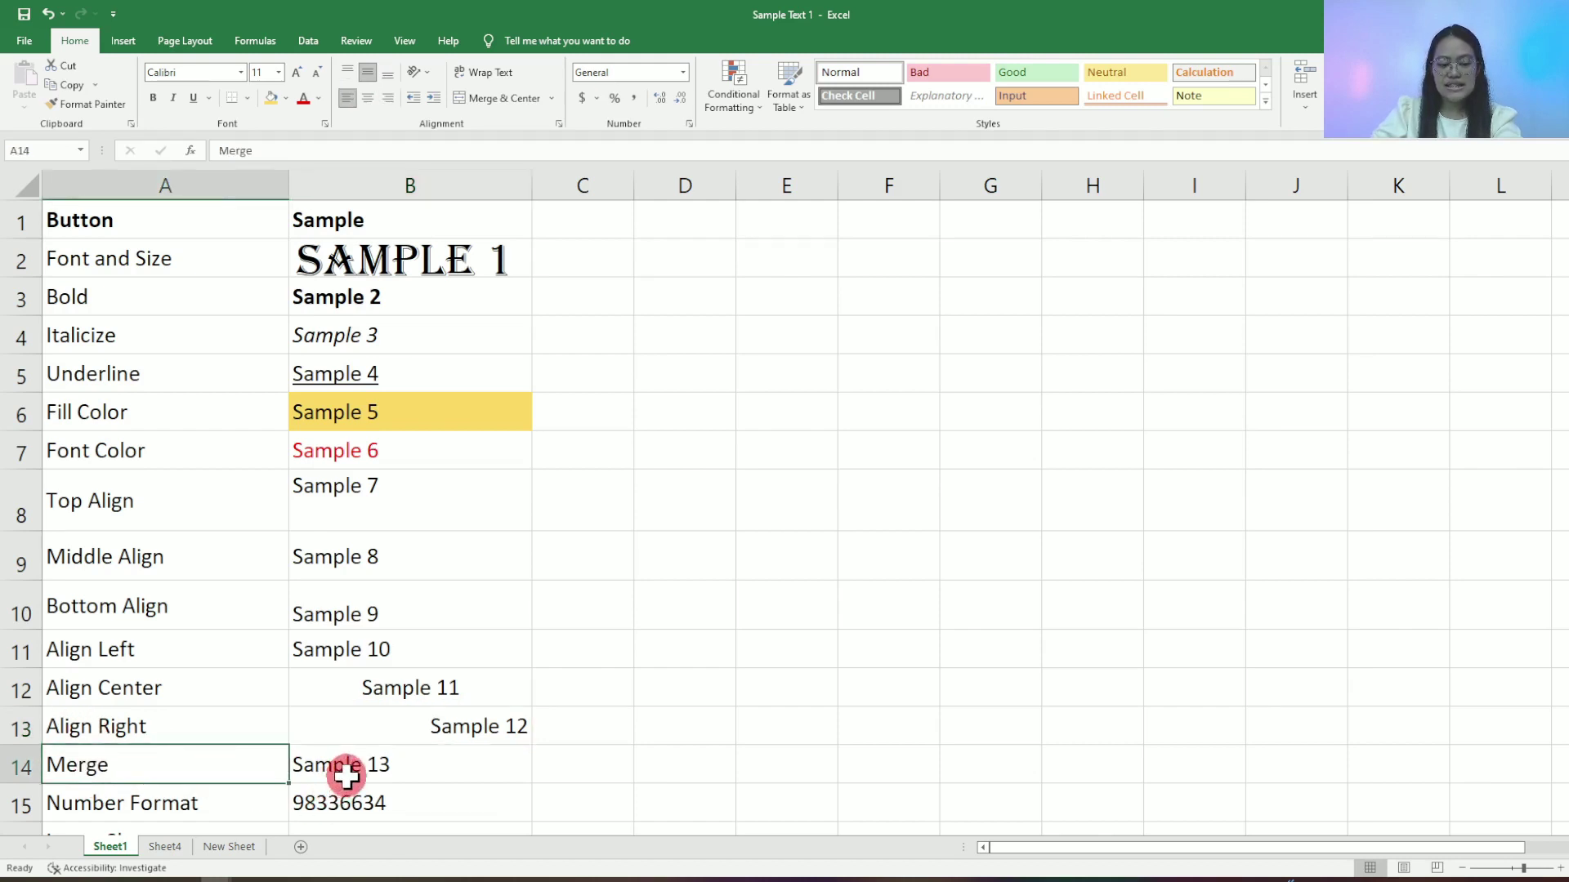
left_click(439, 770)
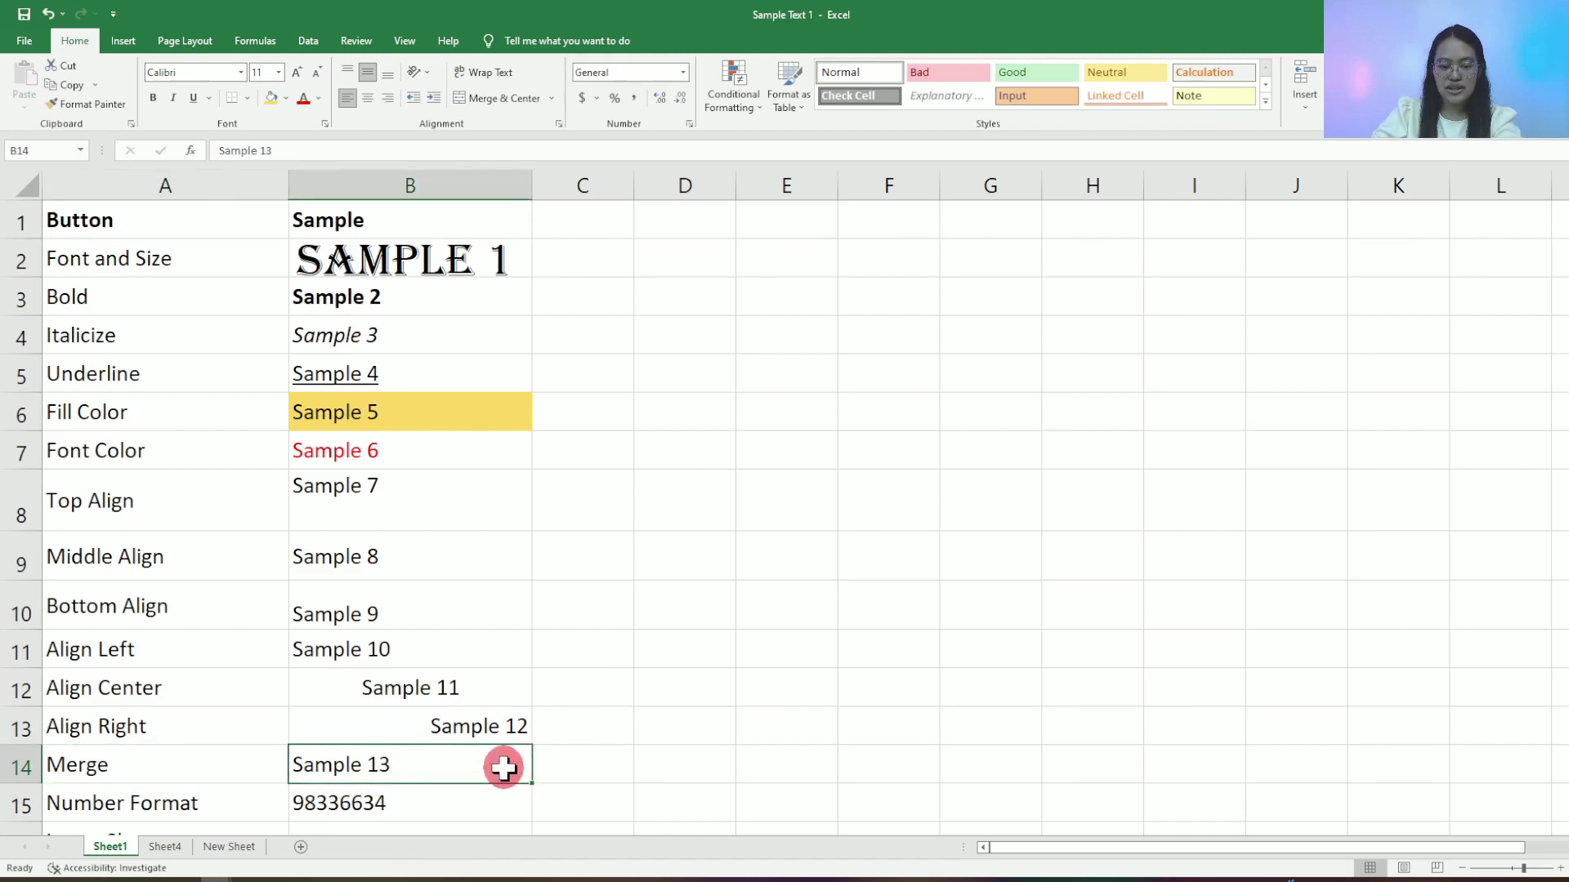
left_click(585, 756)
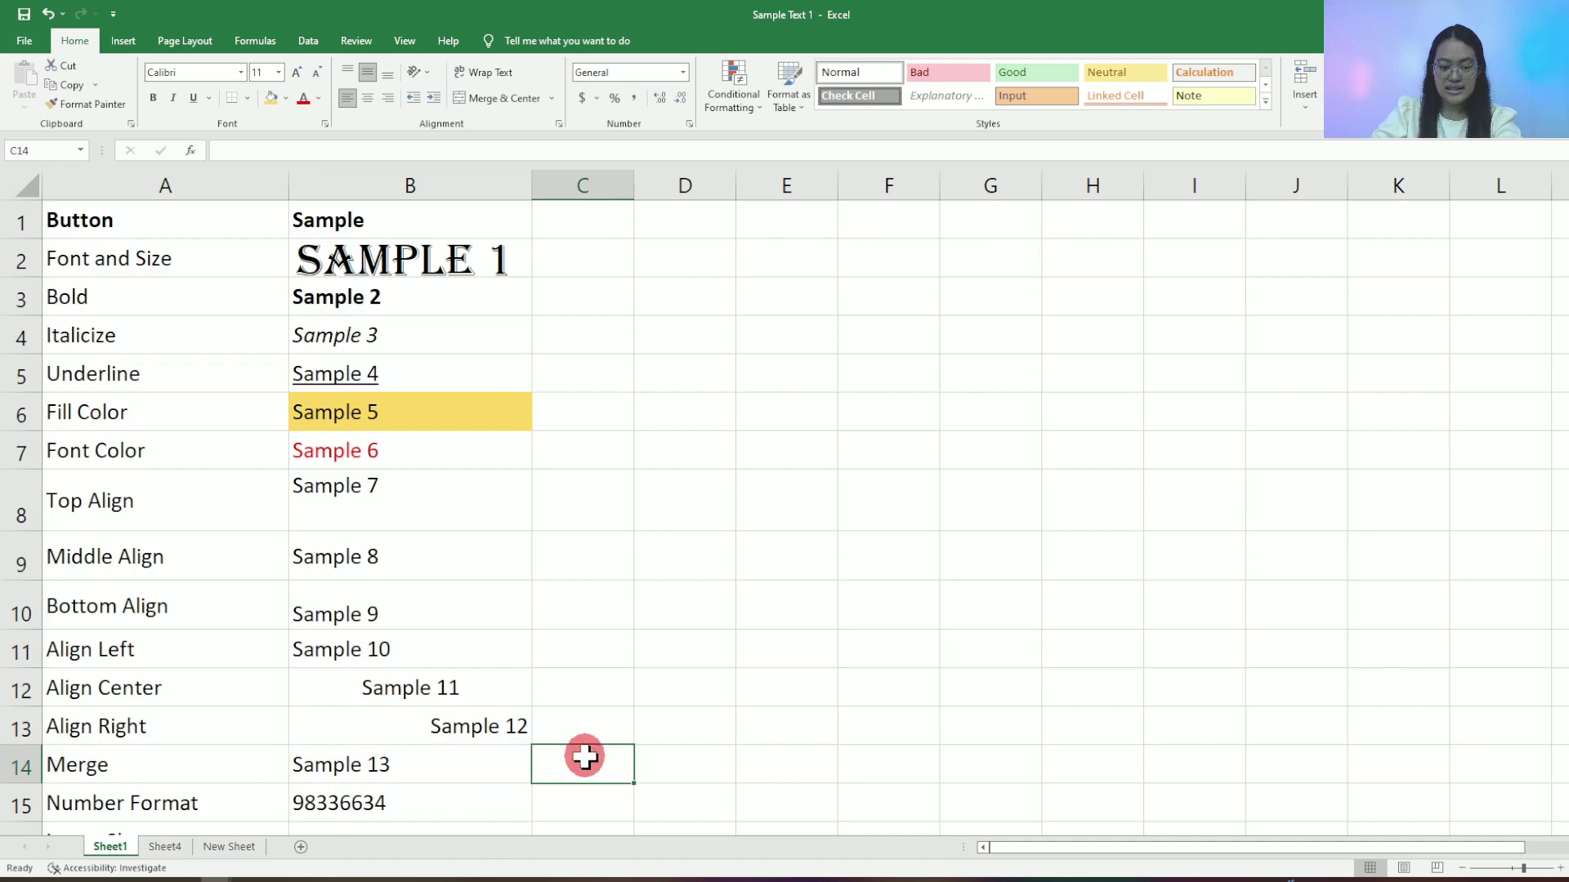
left_click_drag(435, 771, 577, 758)
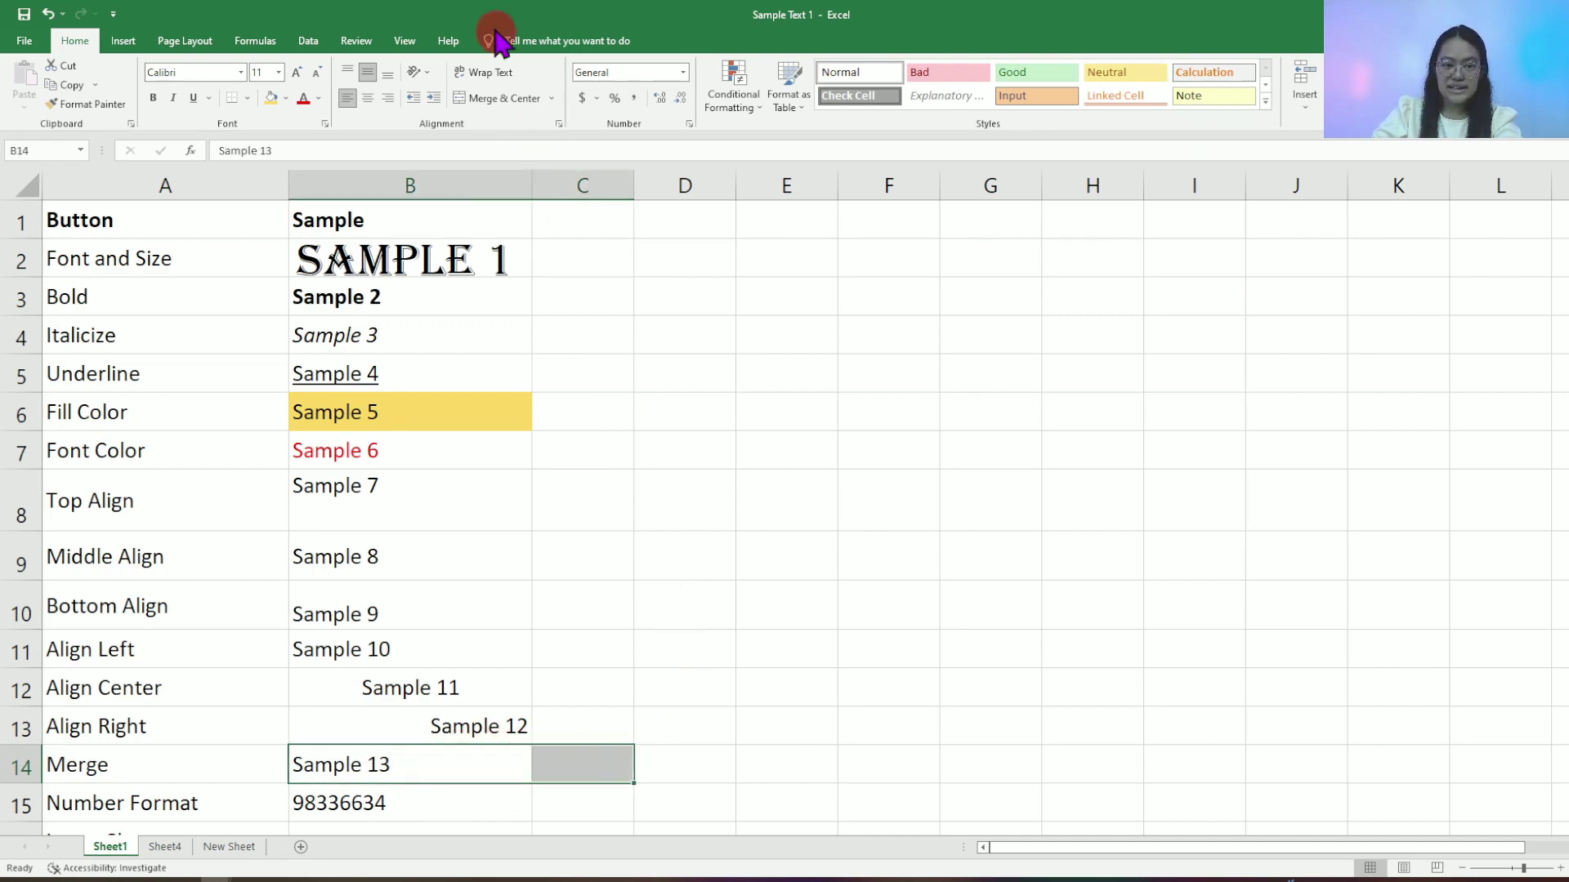
left_click(560, 98)
left_click(503, 151)
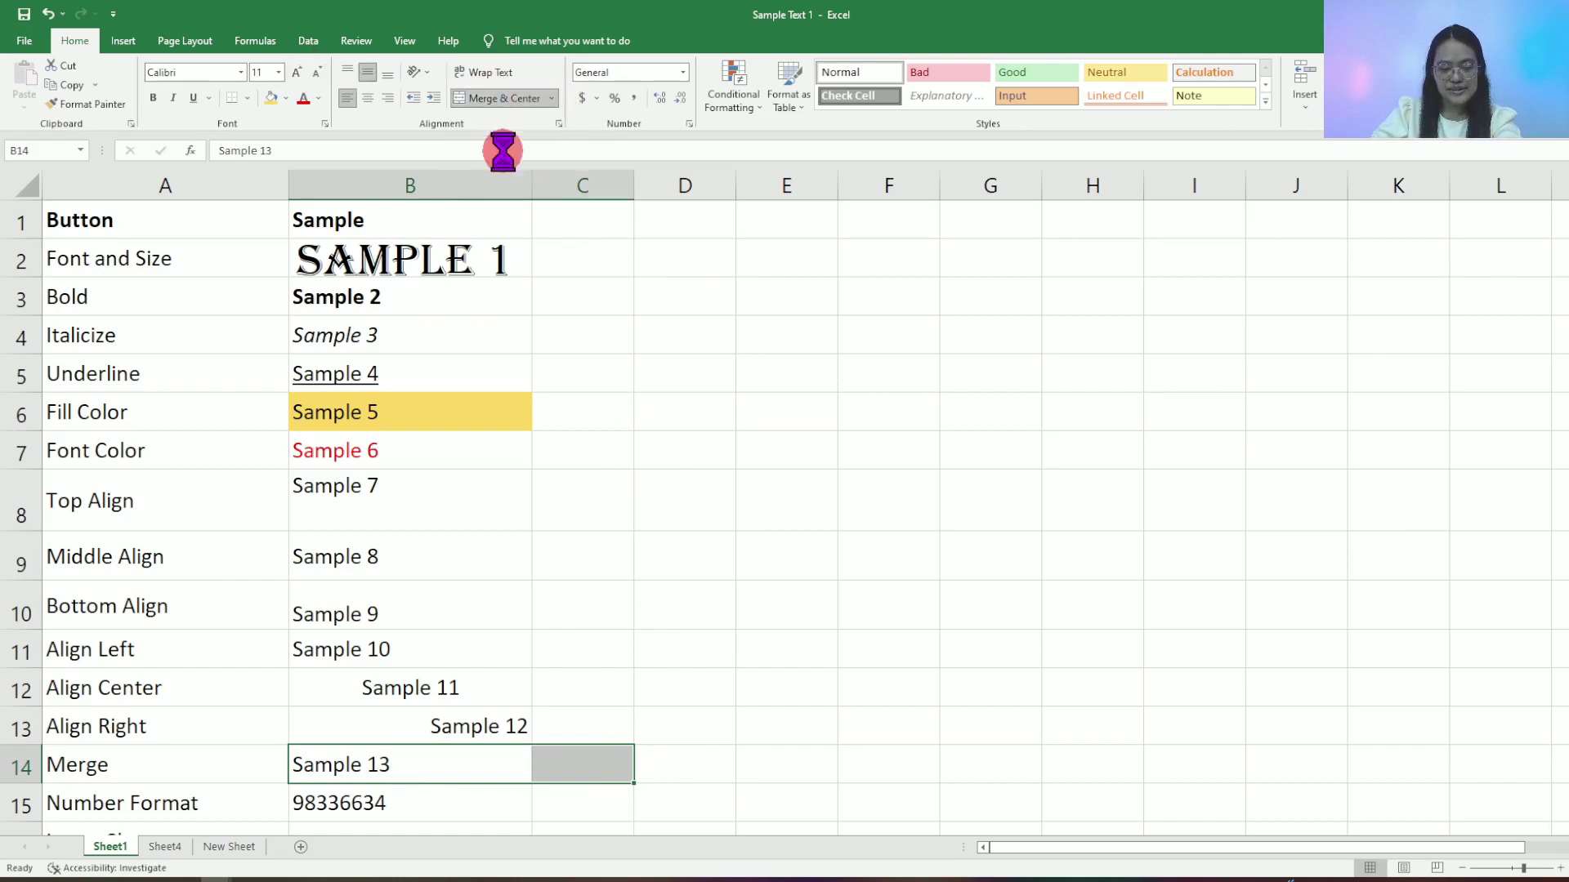
left_click(694, 776)
left_click(479, 776)
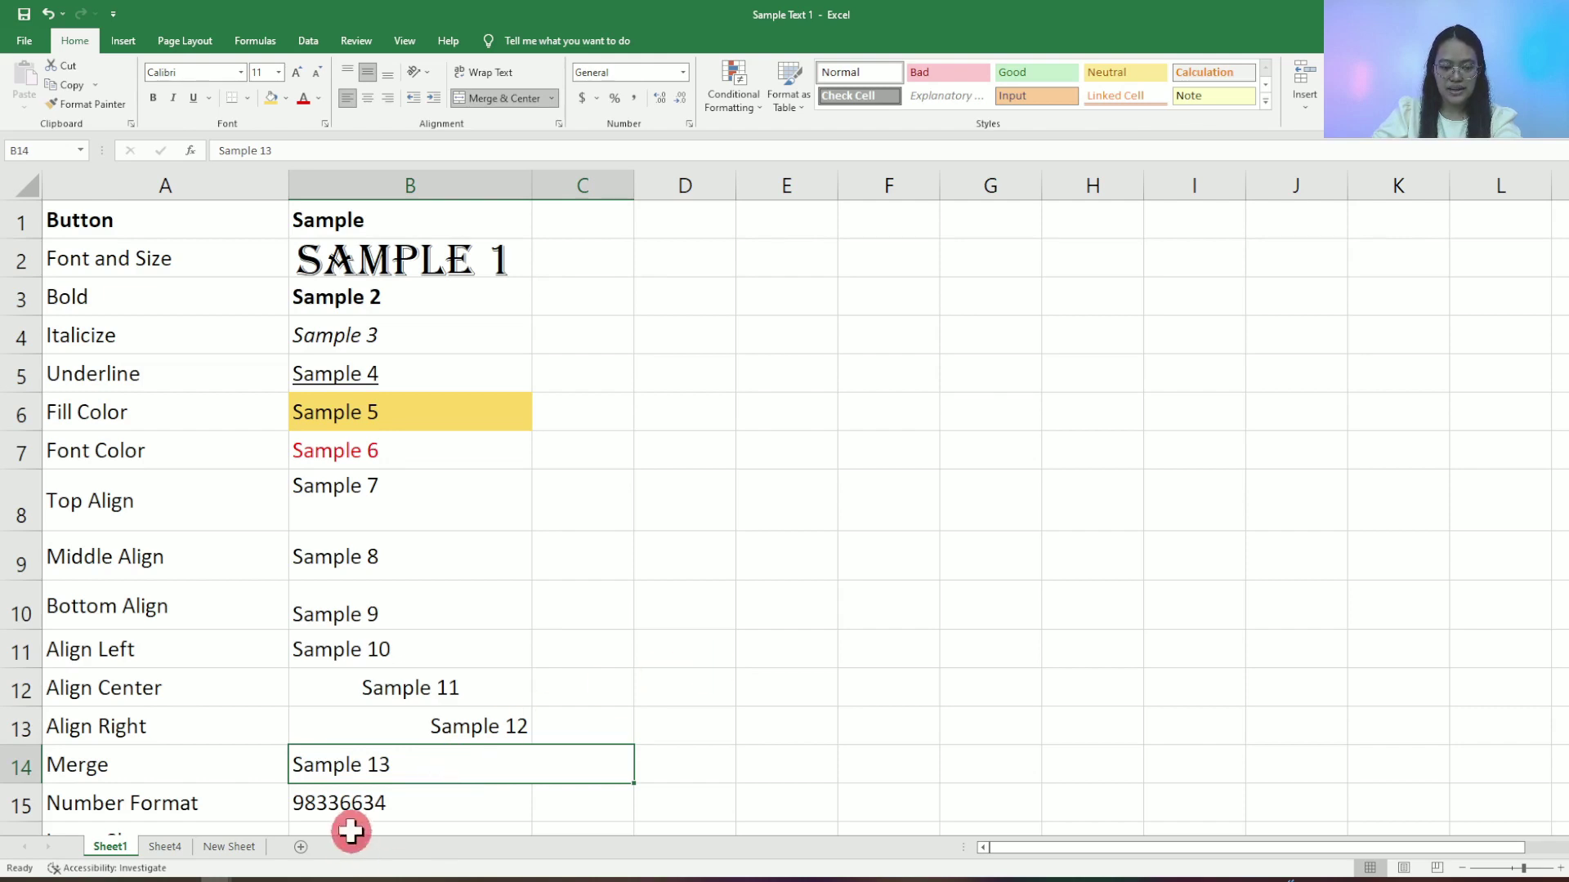
Format cell B15 as Number with 2 decimal places and the 1000 separator
left_click(380, 805)
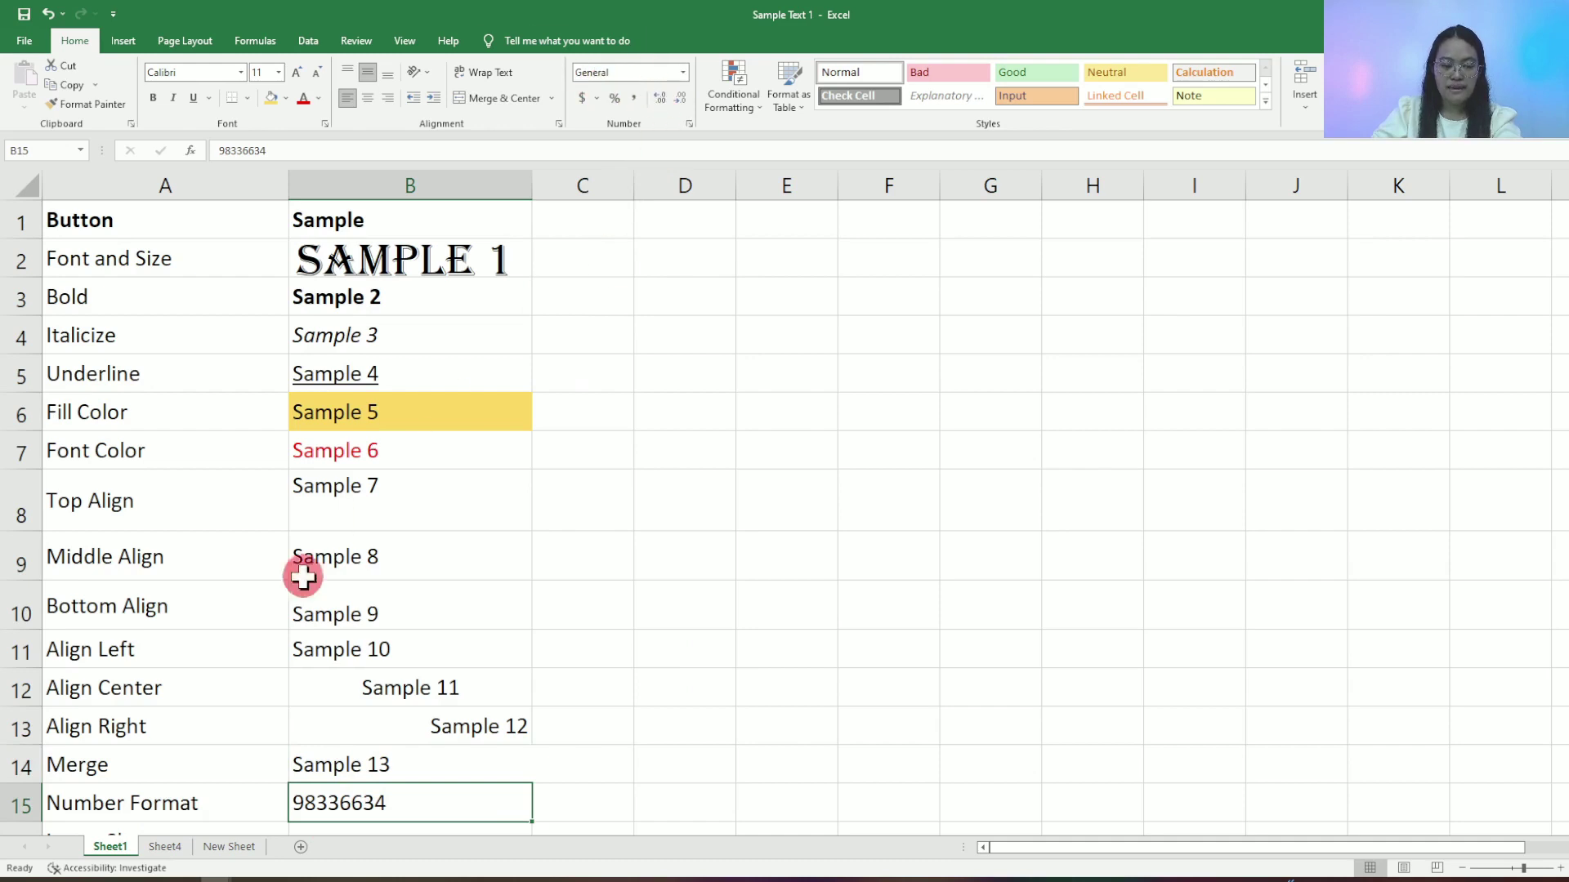
left_click(683, 74)
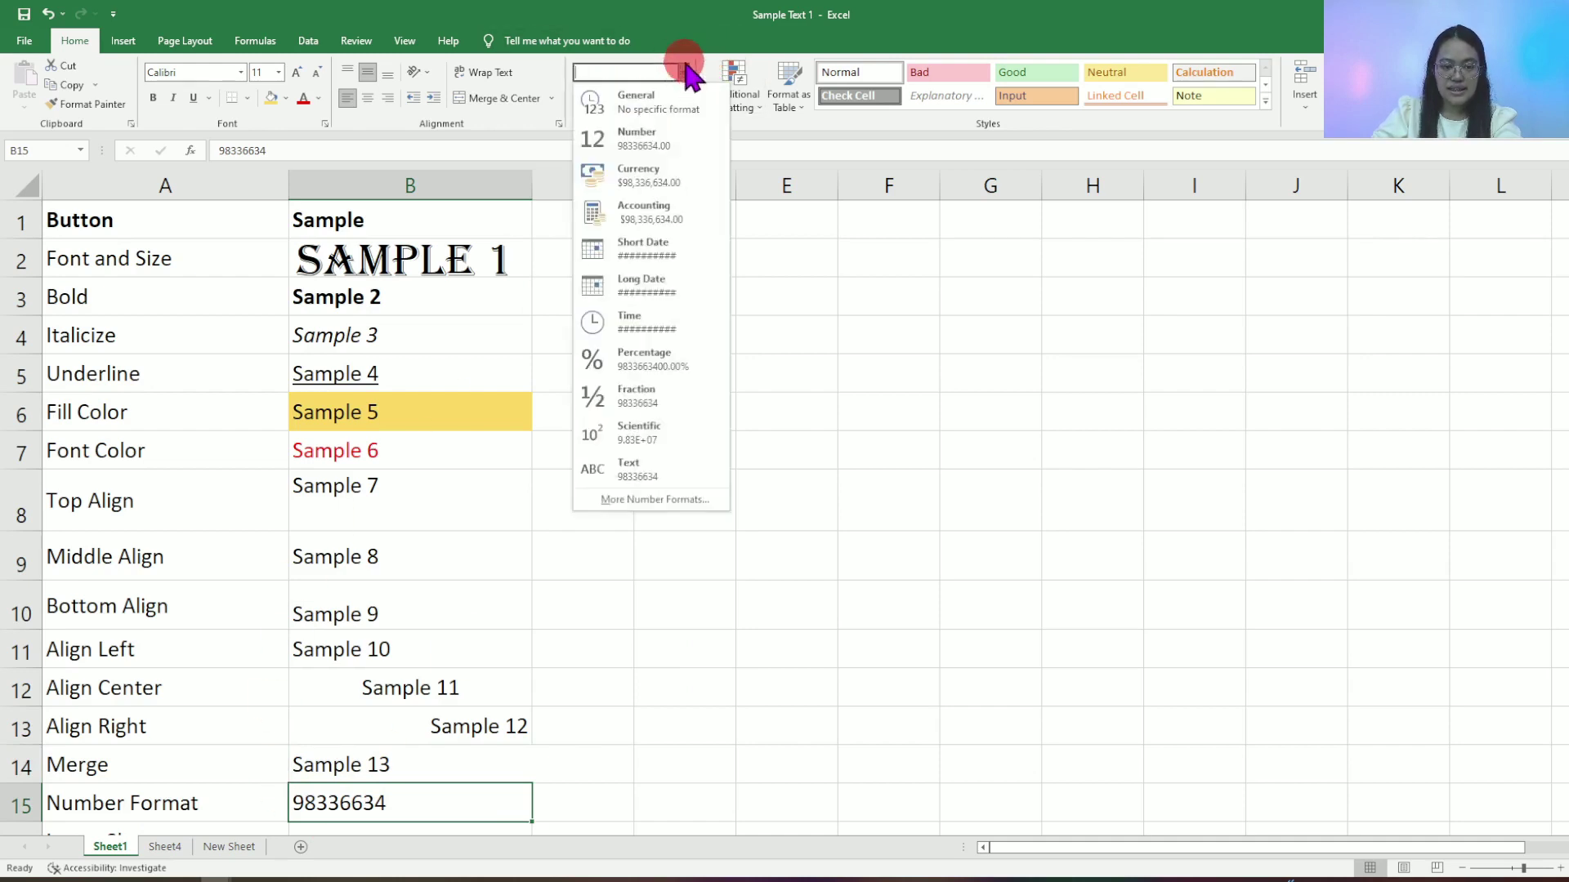
left_click(666, 501)
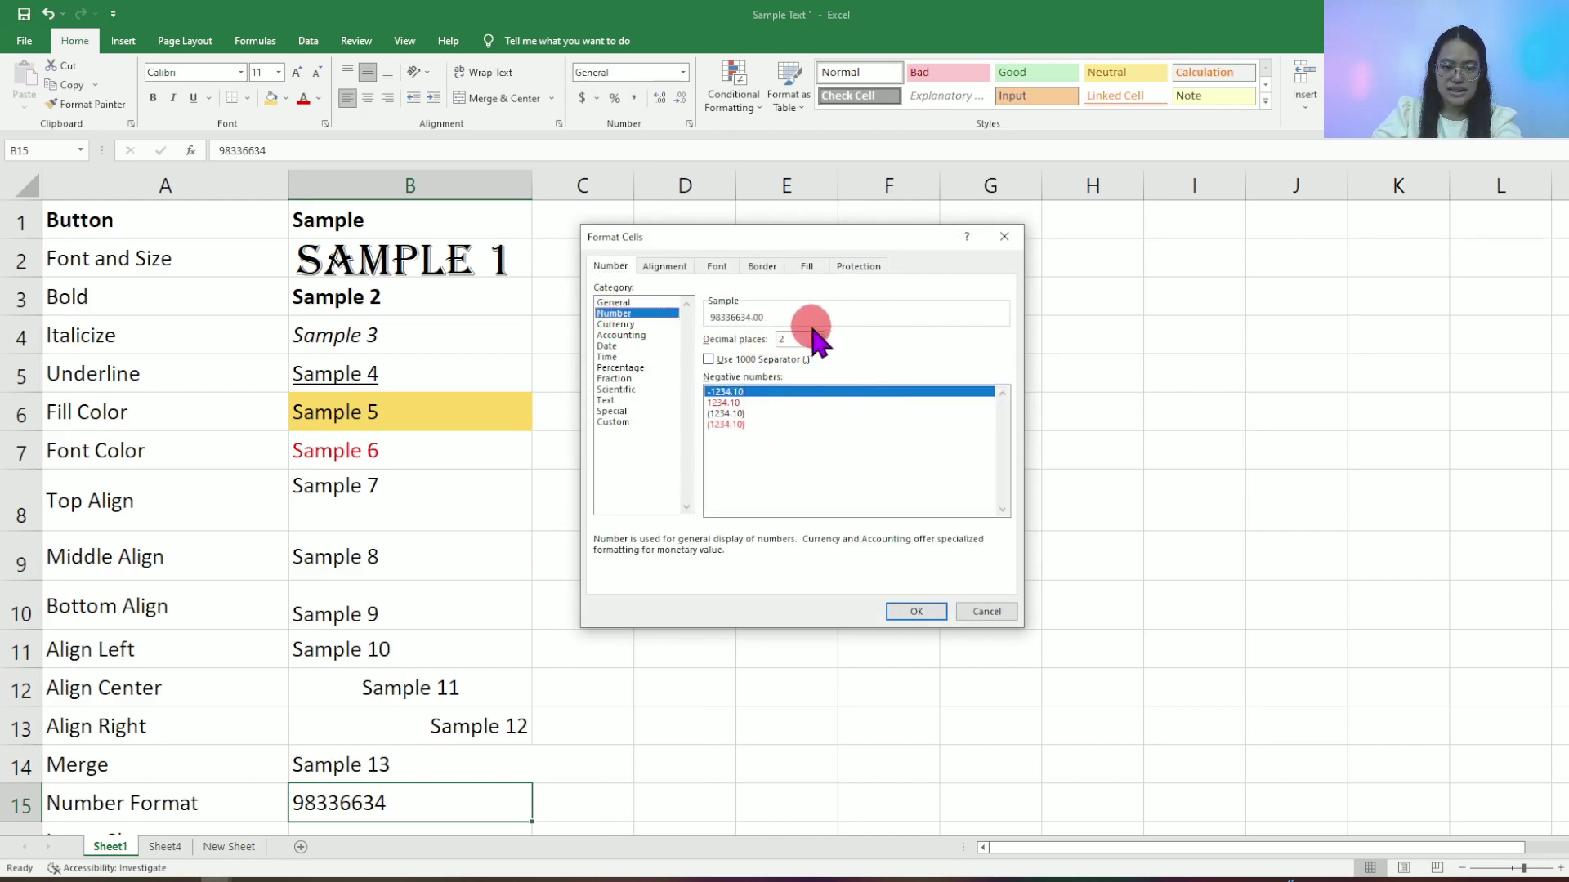
left_click(709, 359)
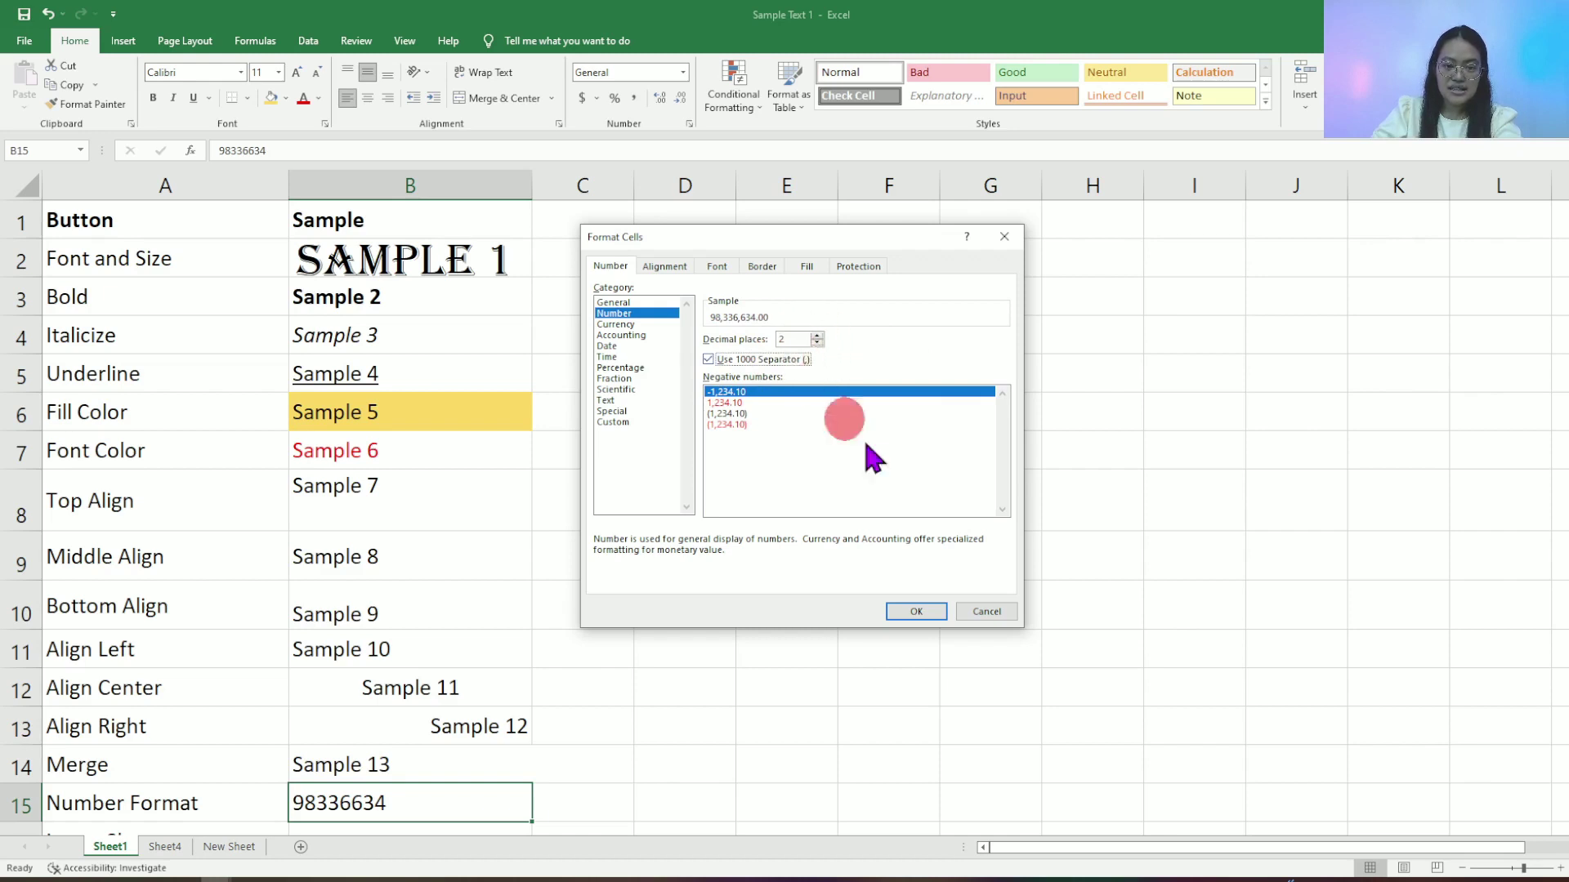
left_click(916, 612)
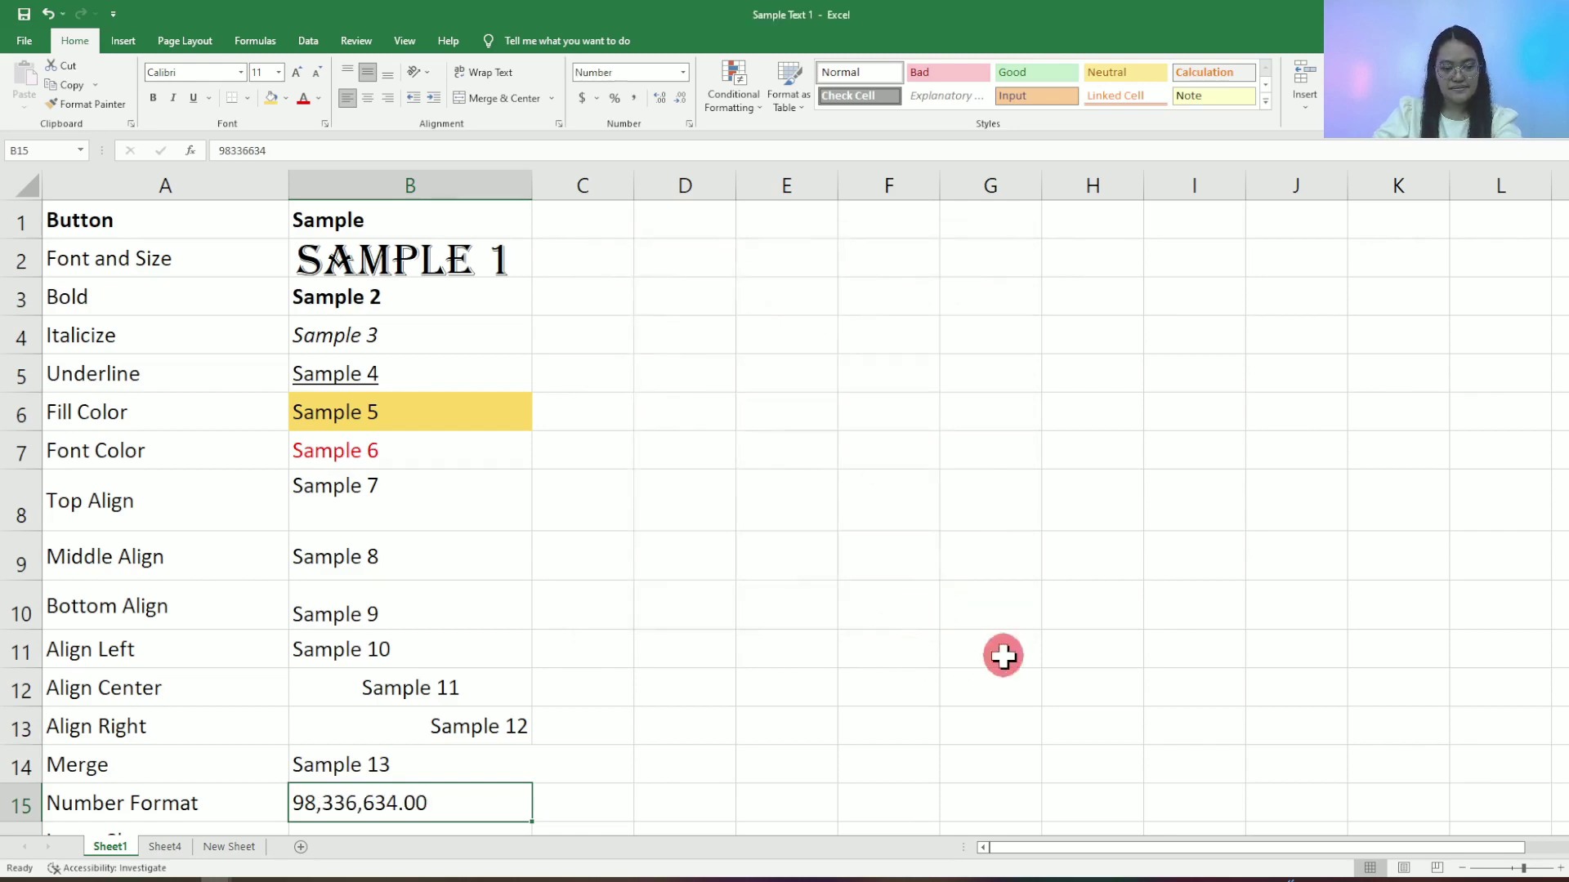
Apply the Accounting format with the € Slovak symbol and 2 decimal places to cell B15, and switch it to the dollar accounting format
left_click(682, 71)
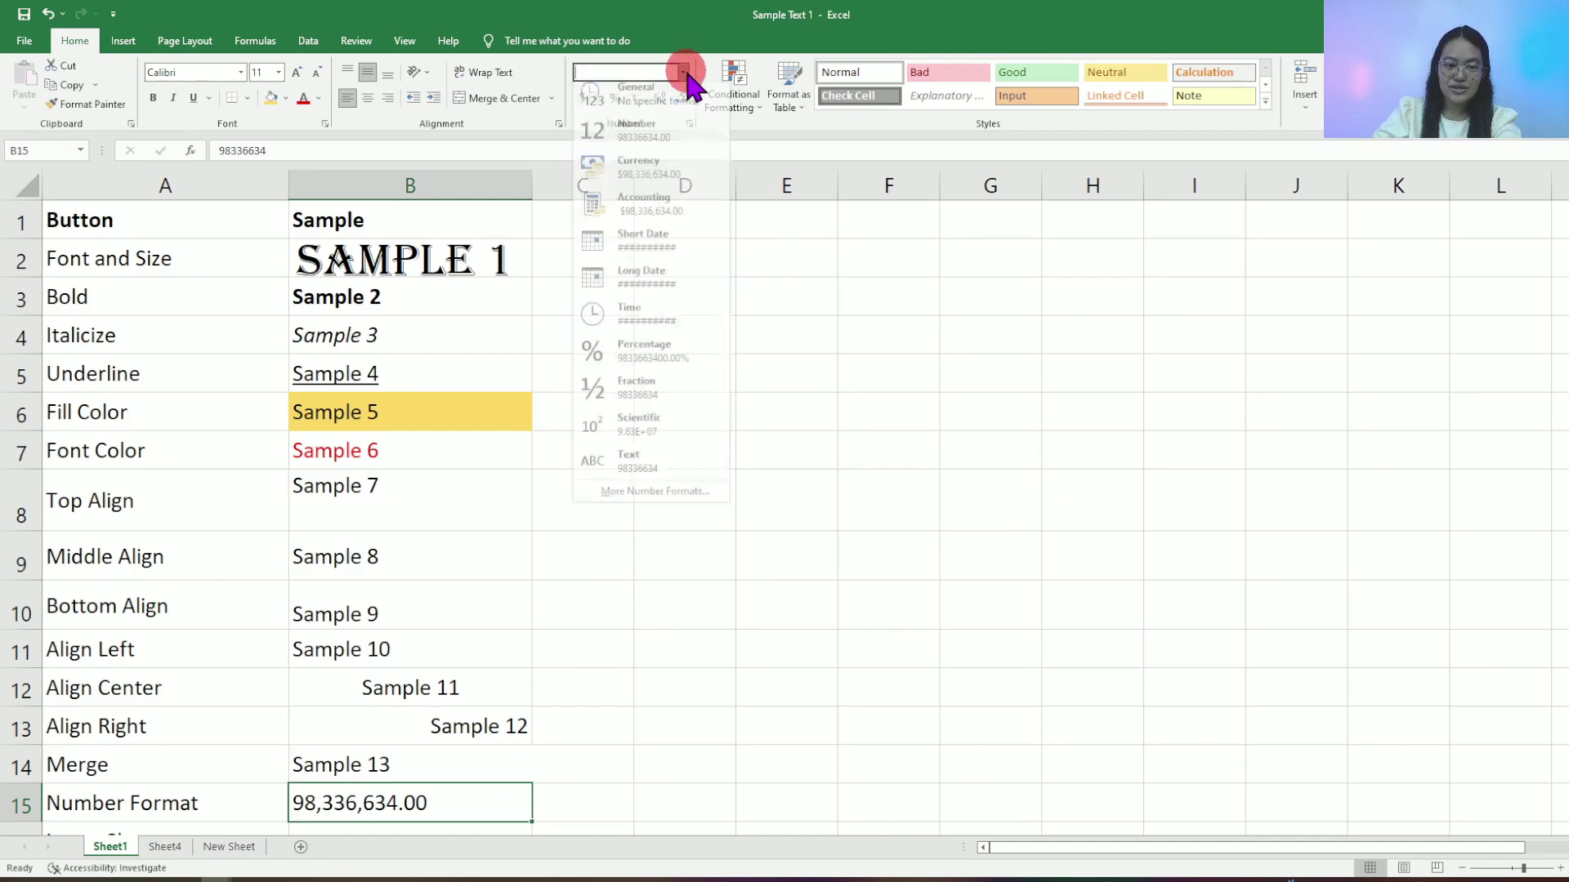
left_click(680, 498)
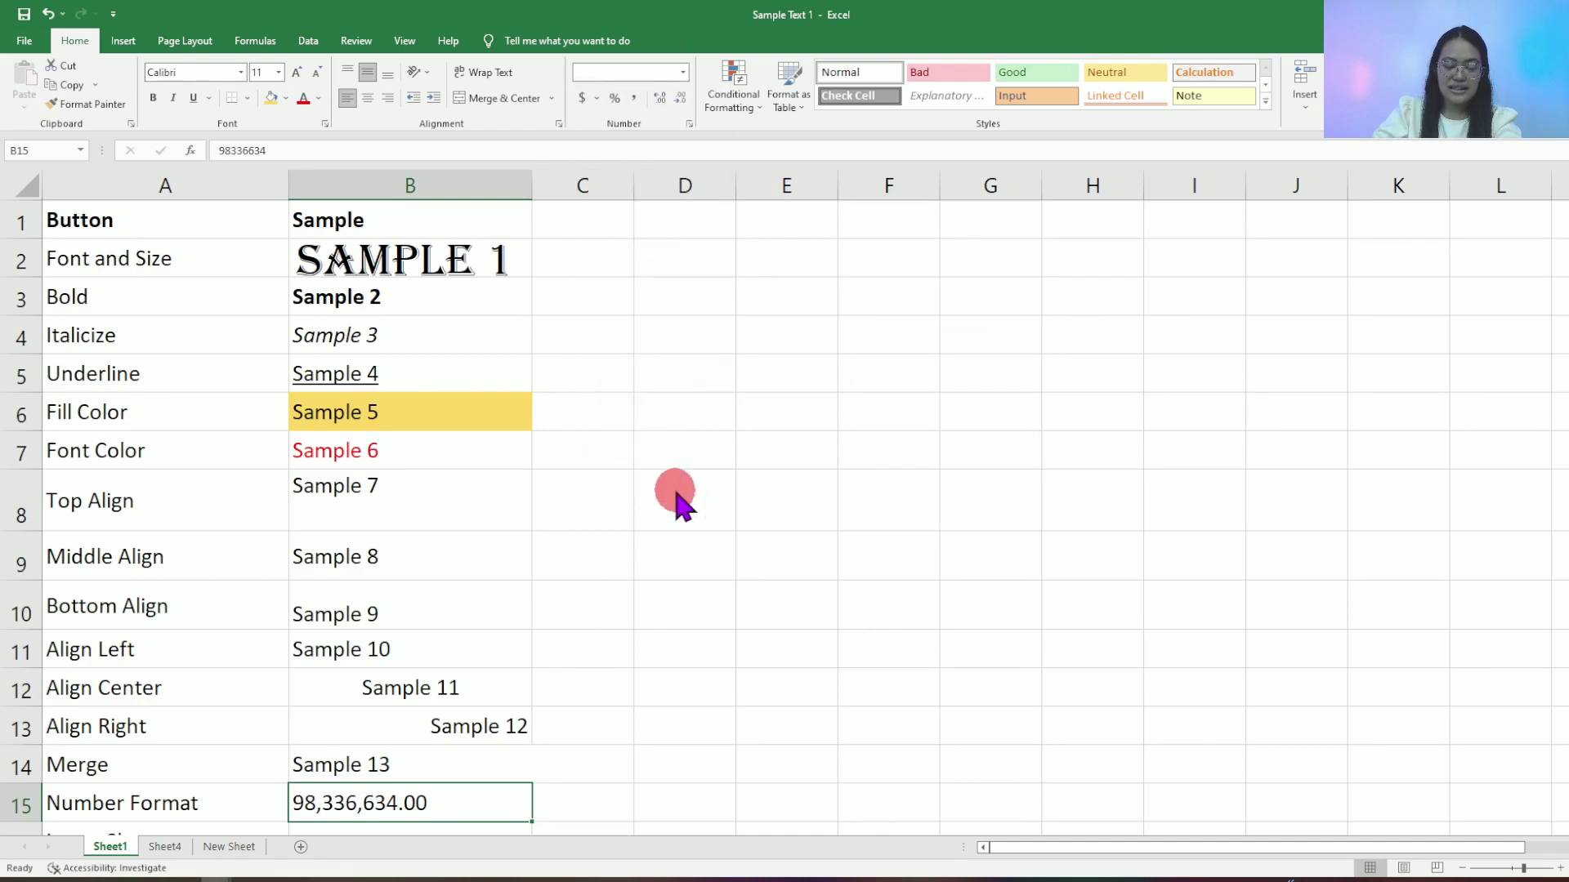
left_click(638, 335)
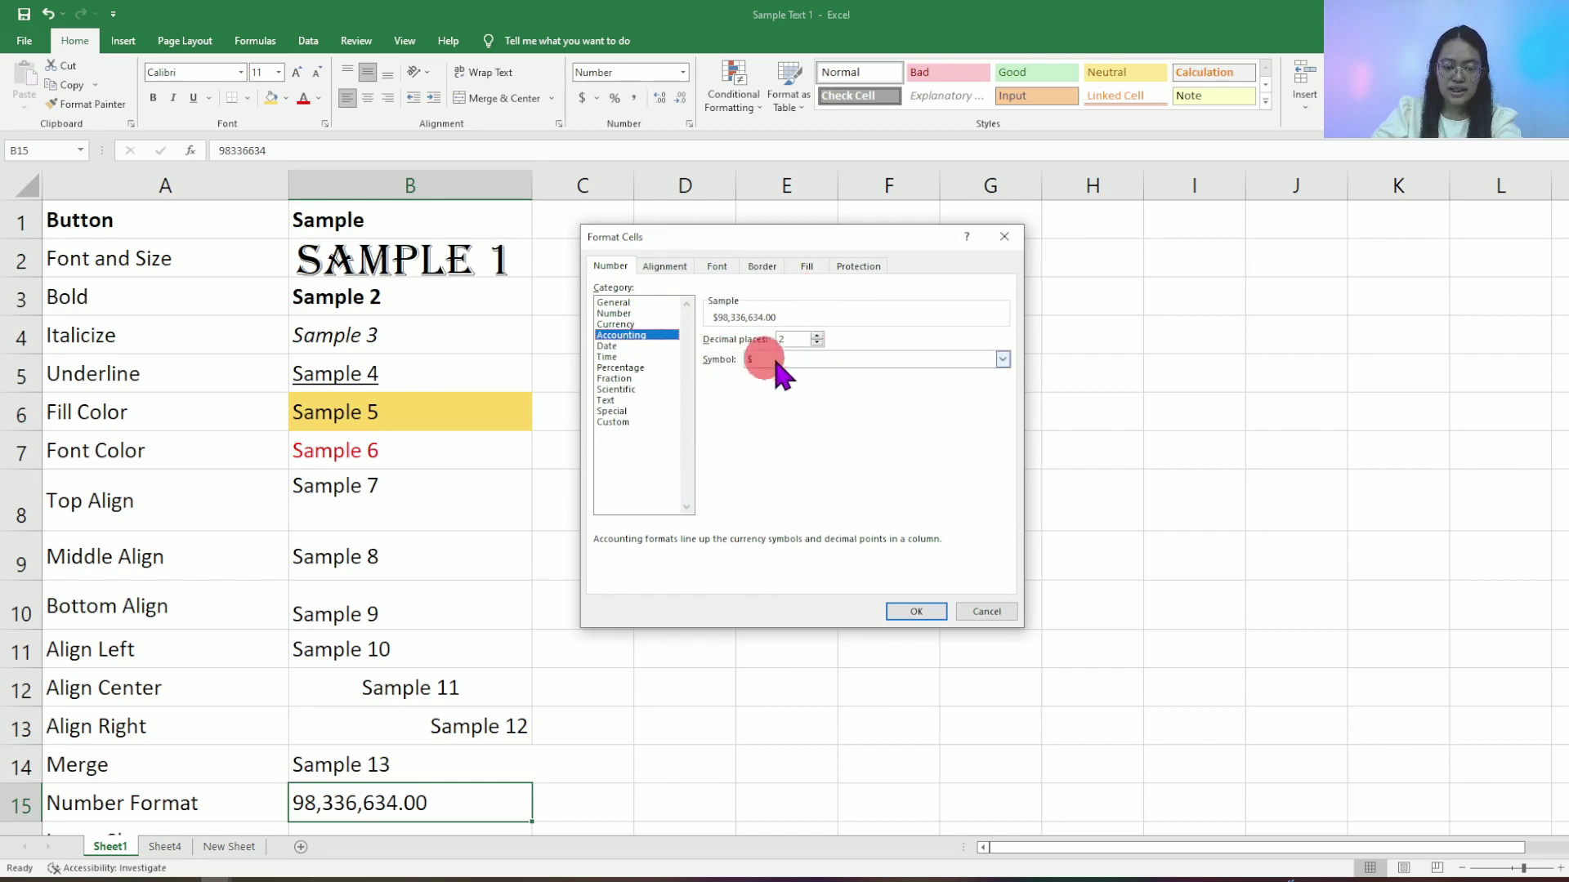
left_click(1005, 361)
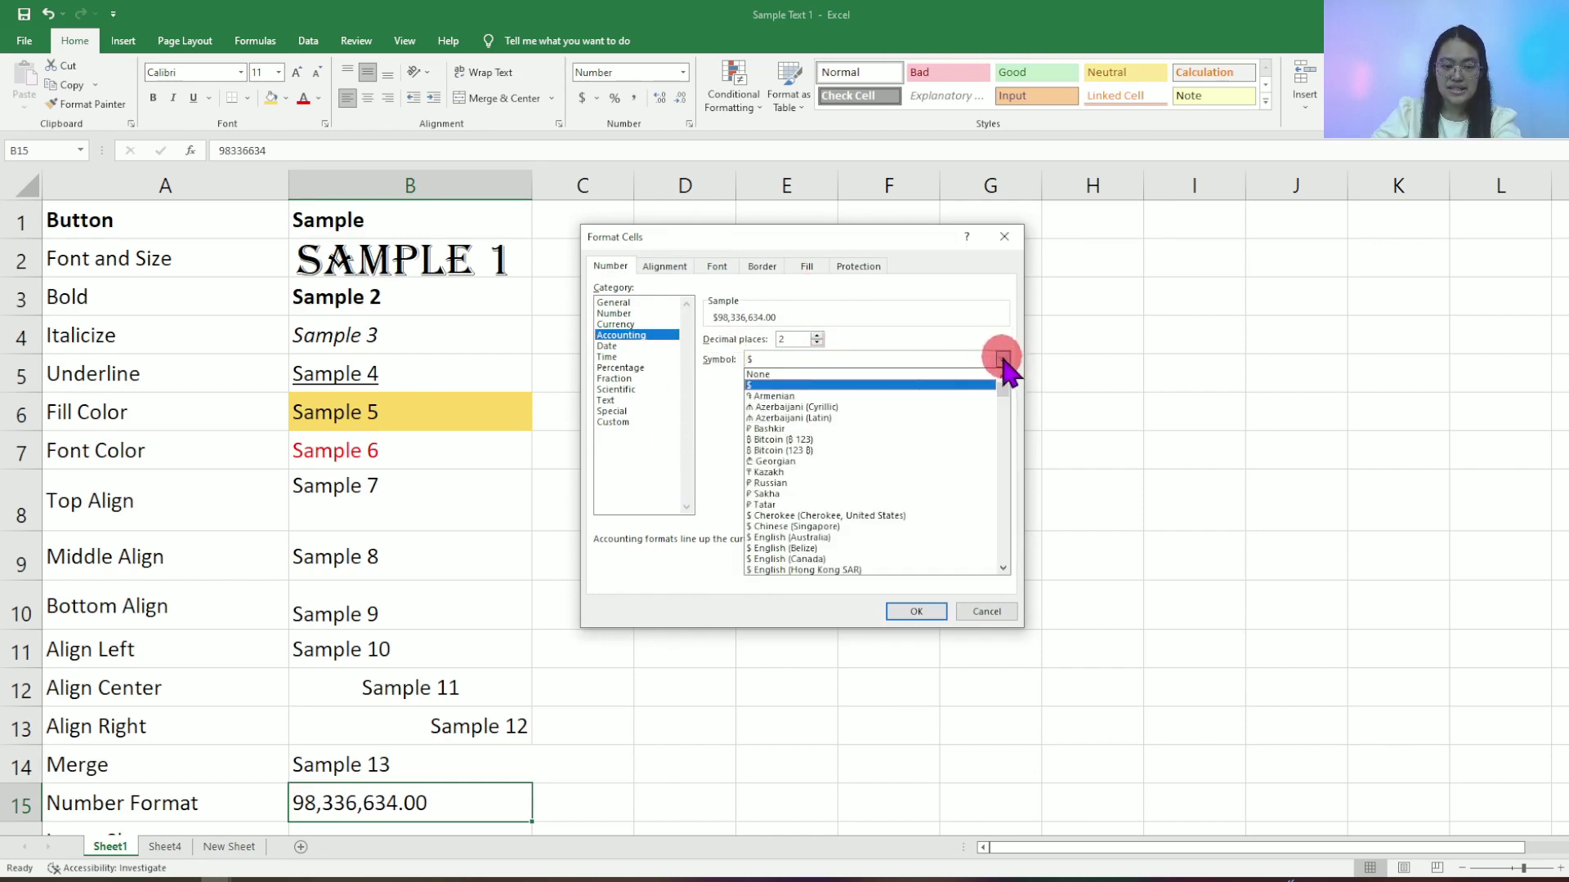
scroll(915, 527, "down", 2)
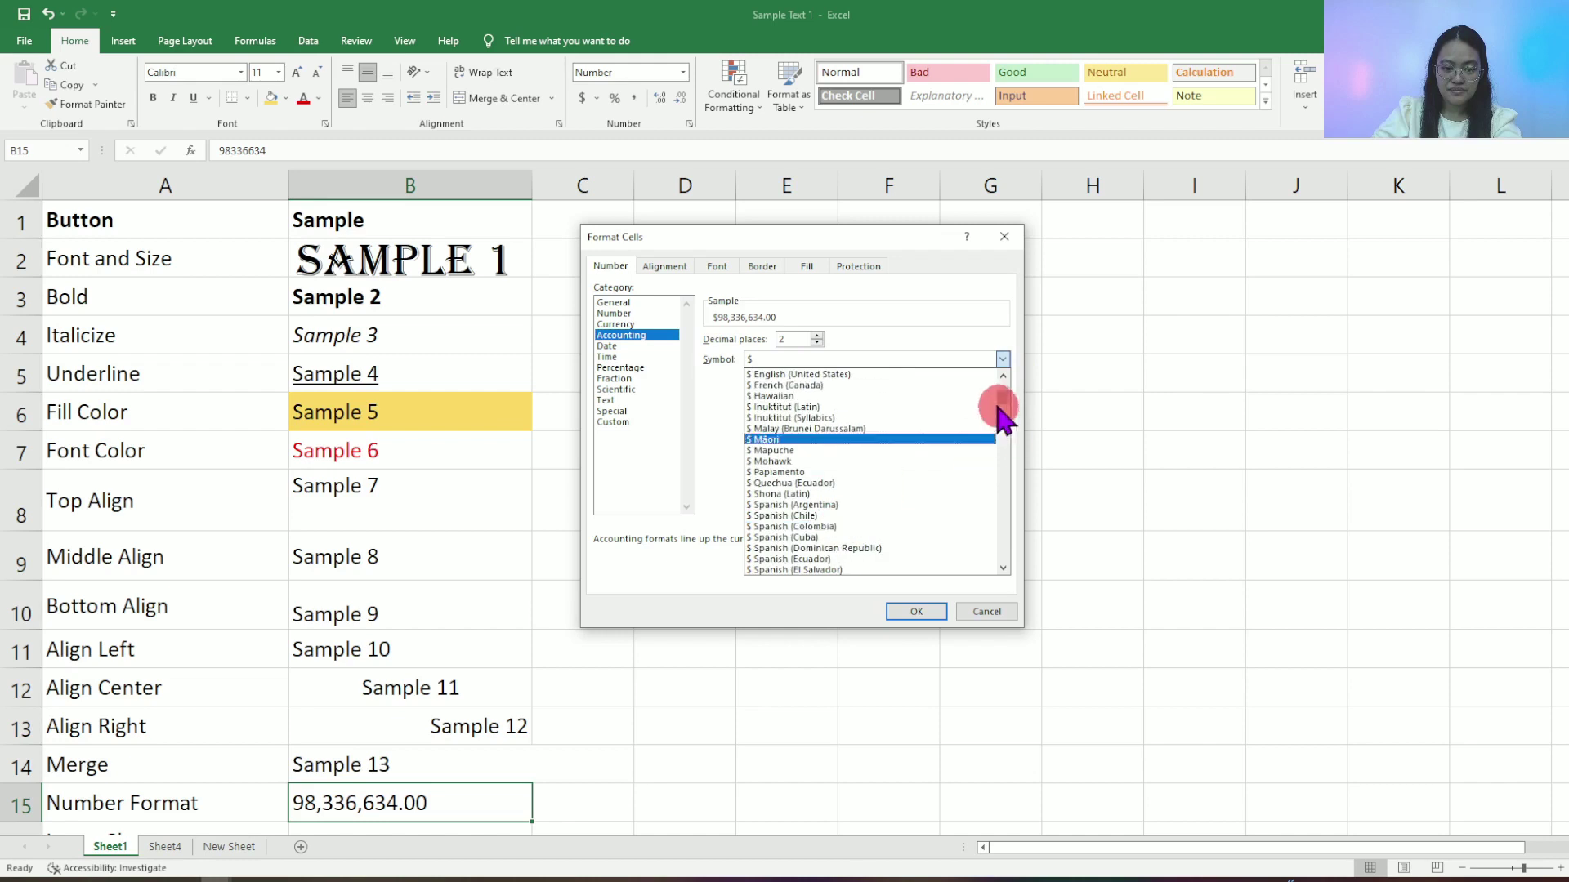
left_click_drag(1003, 396, 1005, 425)
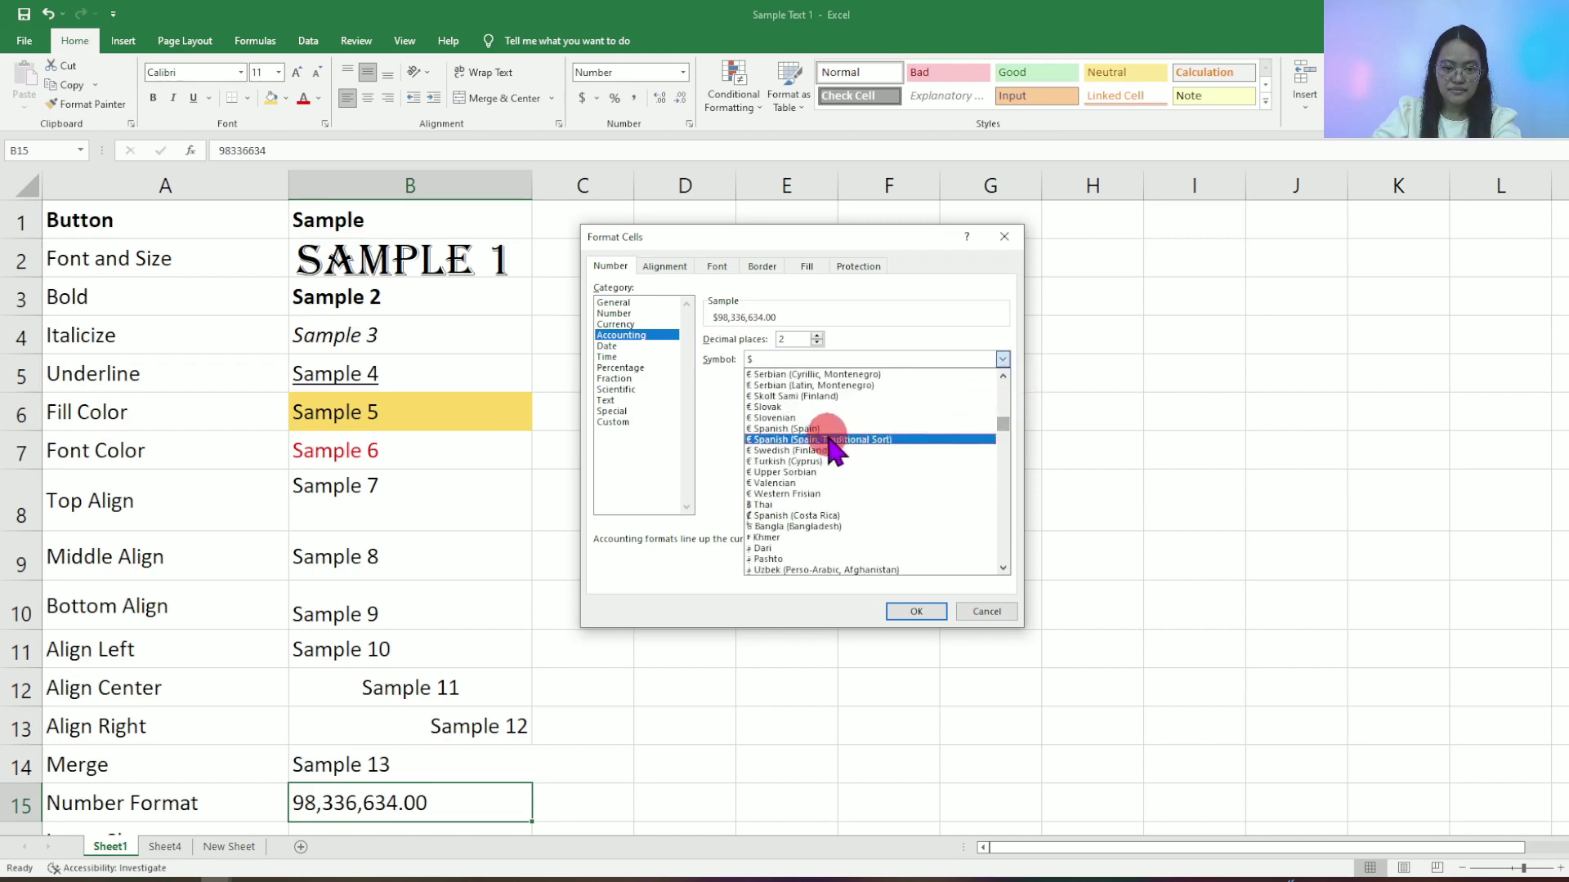
left_click(797, 406)
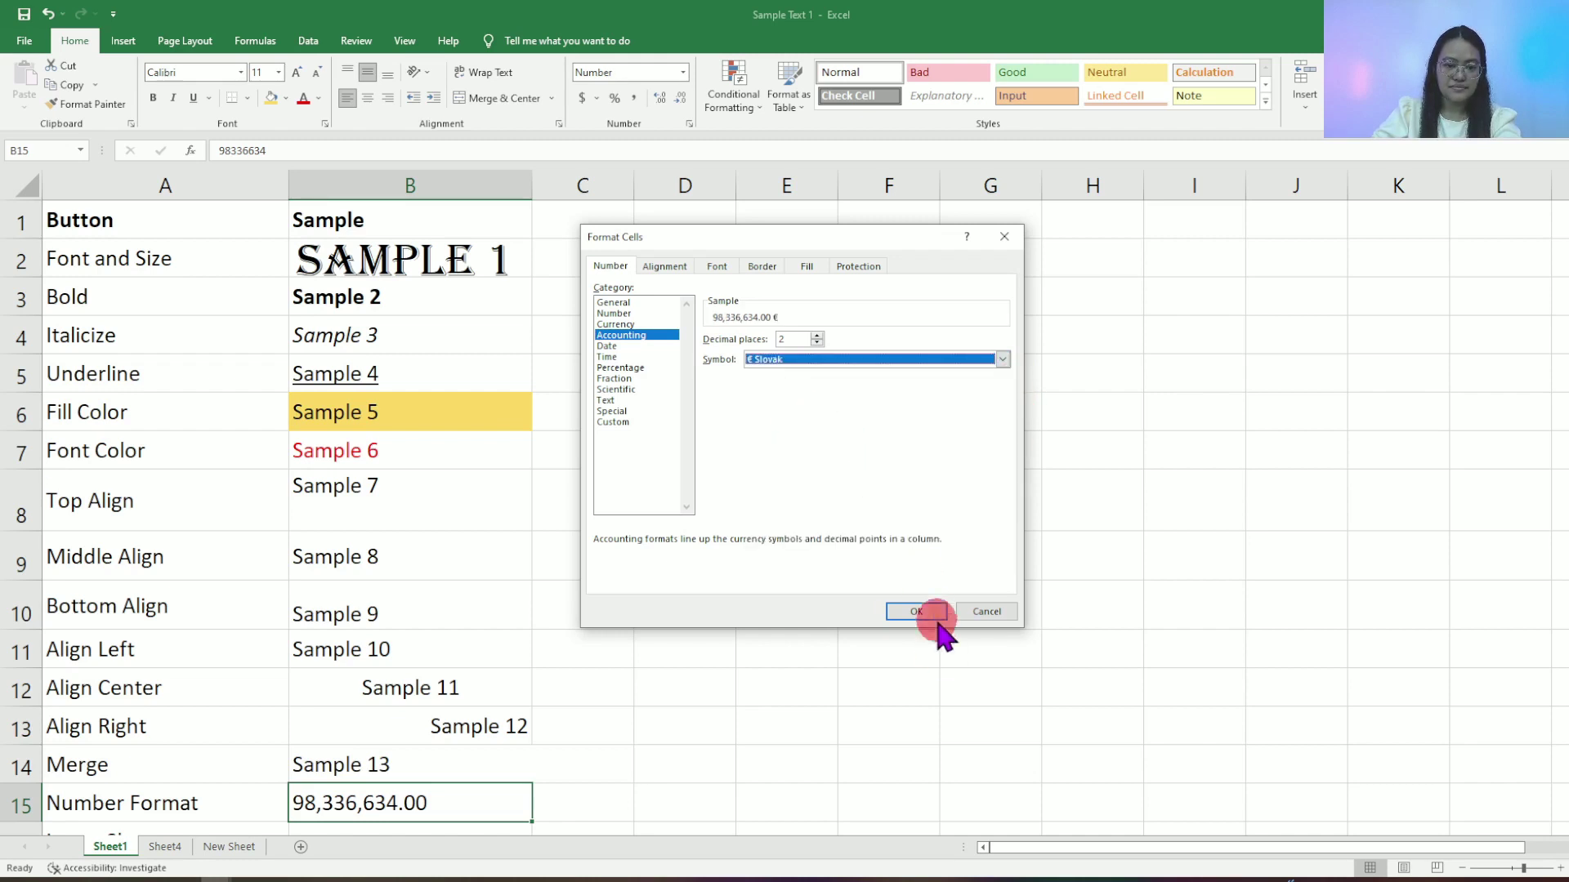
left_click(916, 611)
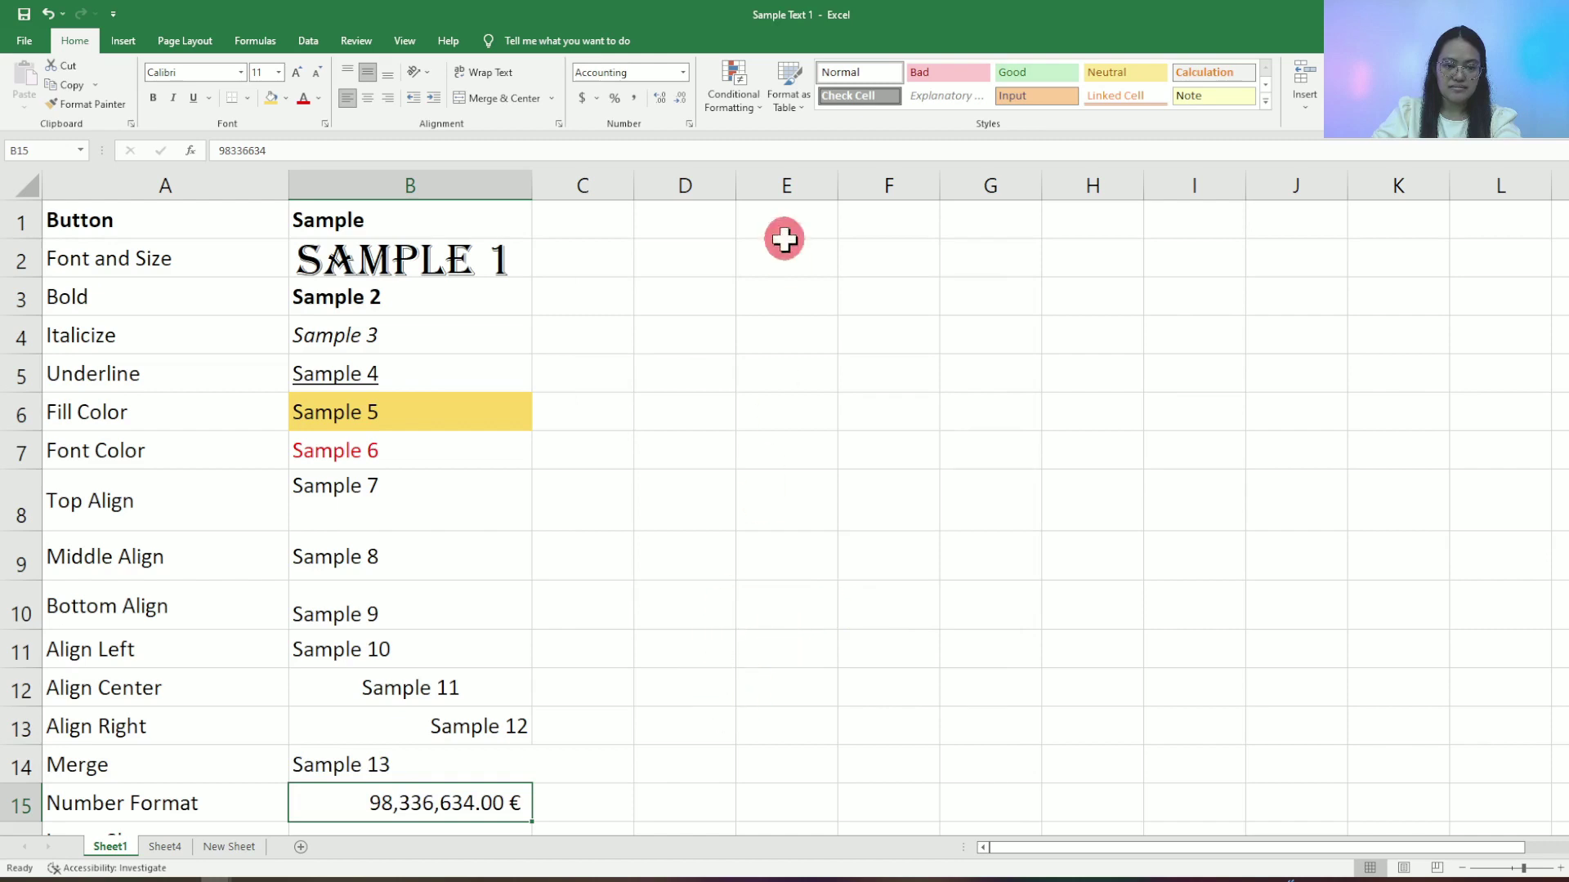
left_click(581, 96)
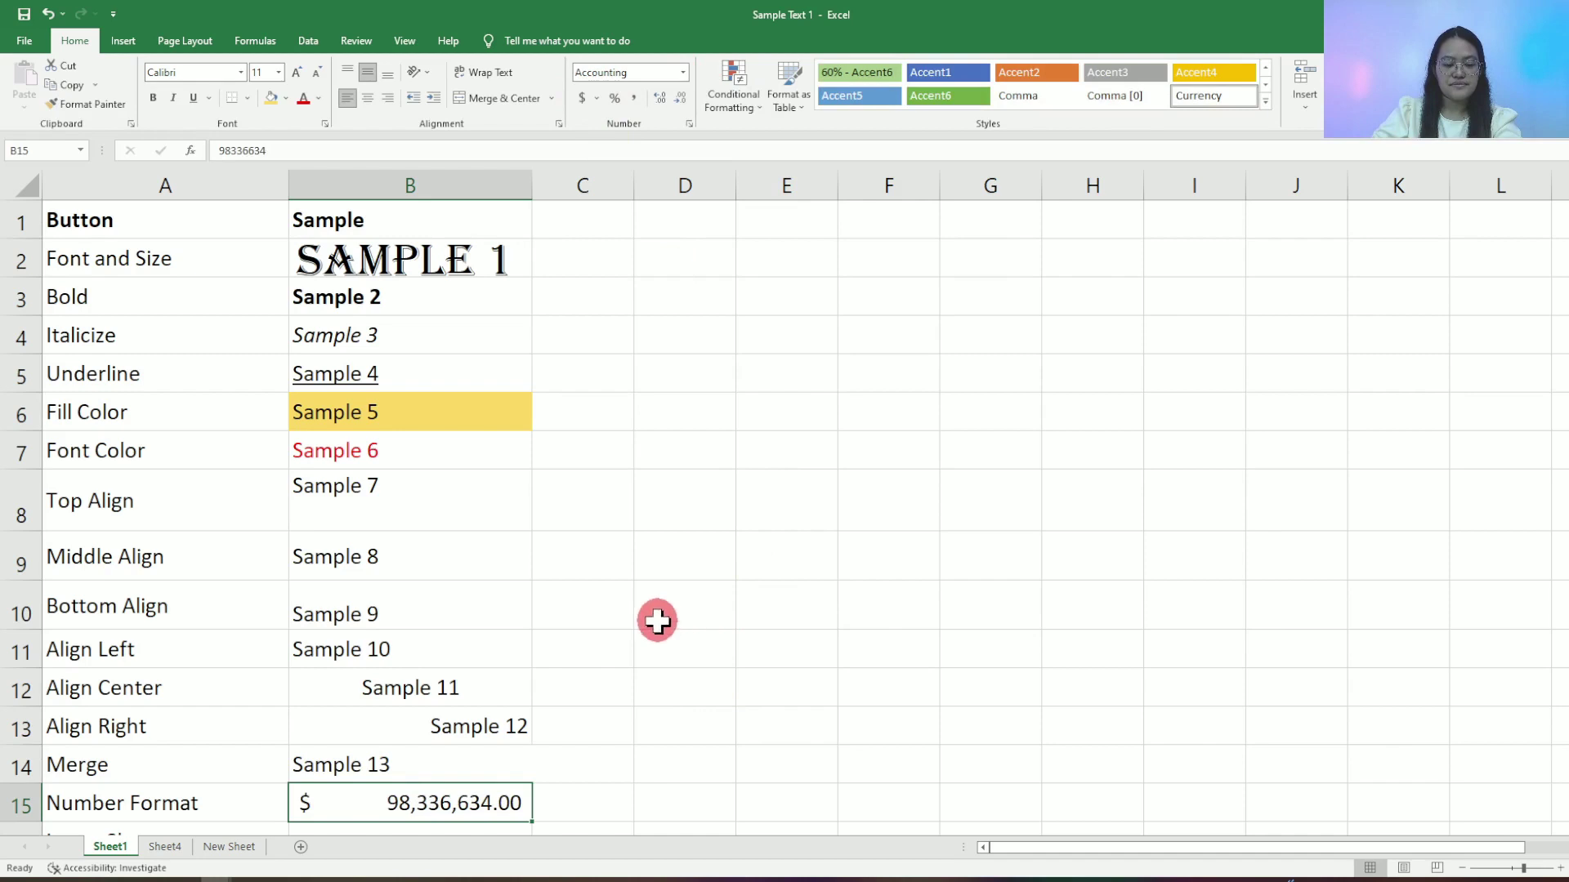
Draw a rectangle beside the Insert Shapes label and place it across about cells B16 to C19
scroll(865, 638, "down", 4)
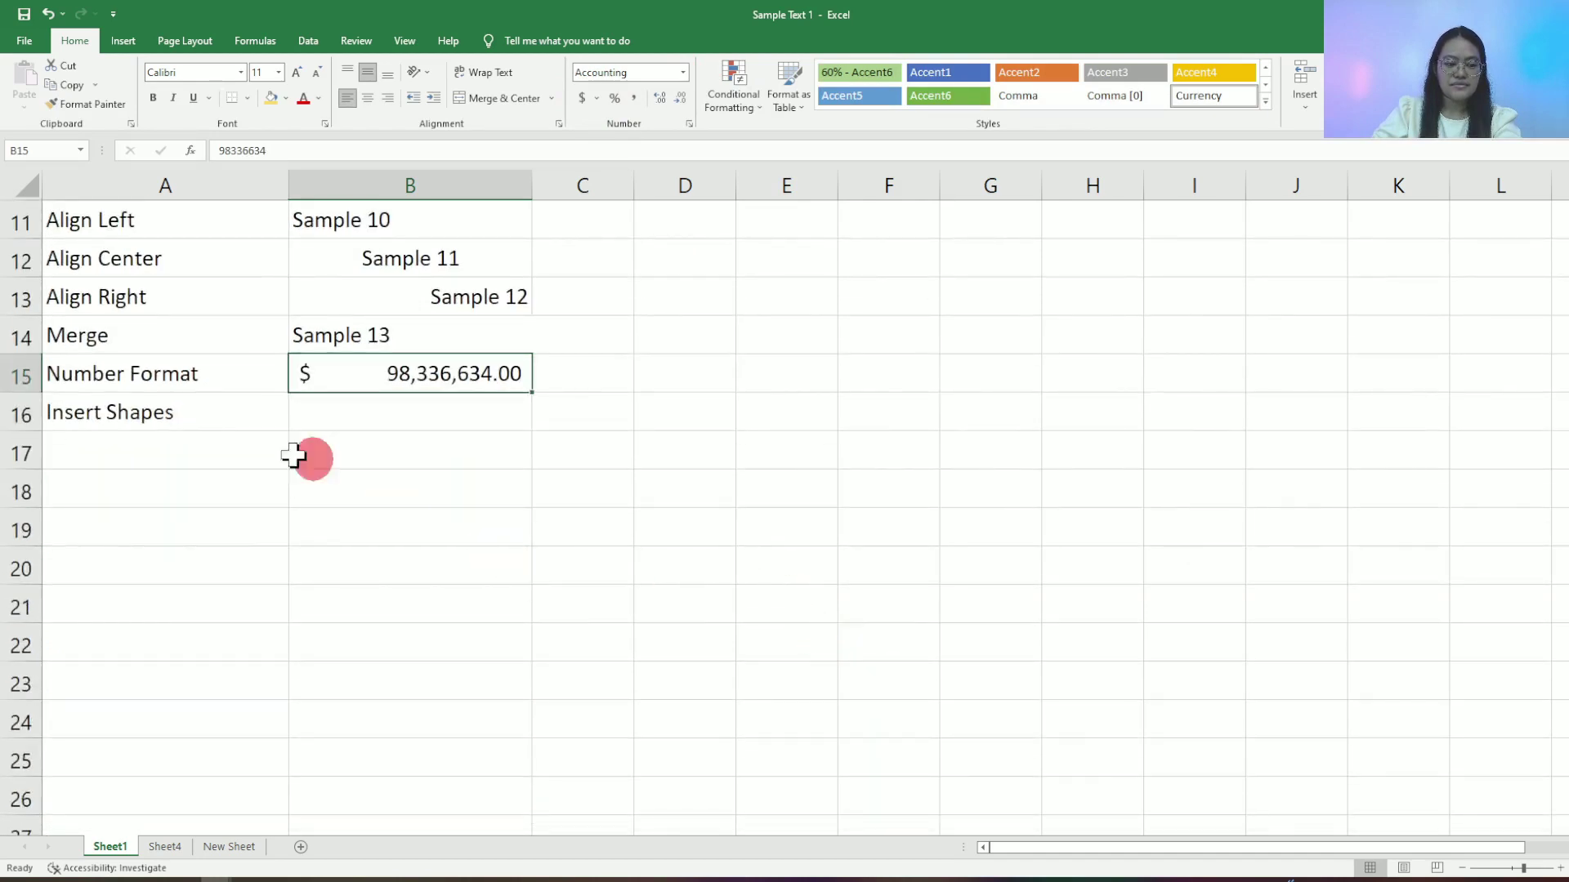
left_click(139, 413)
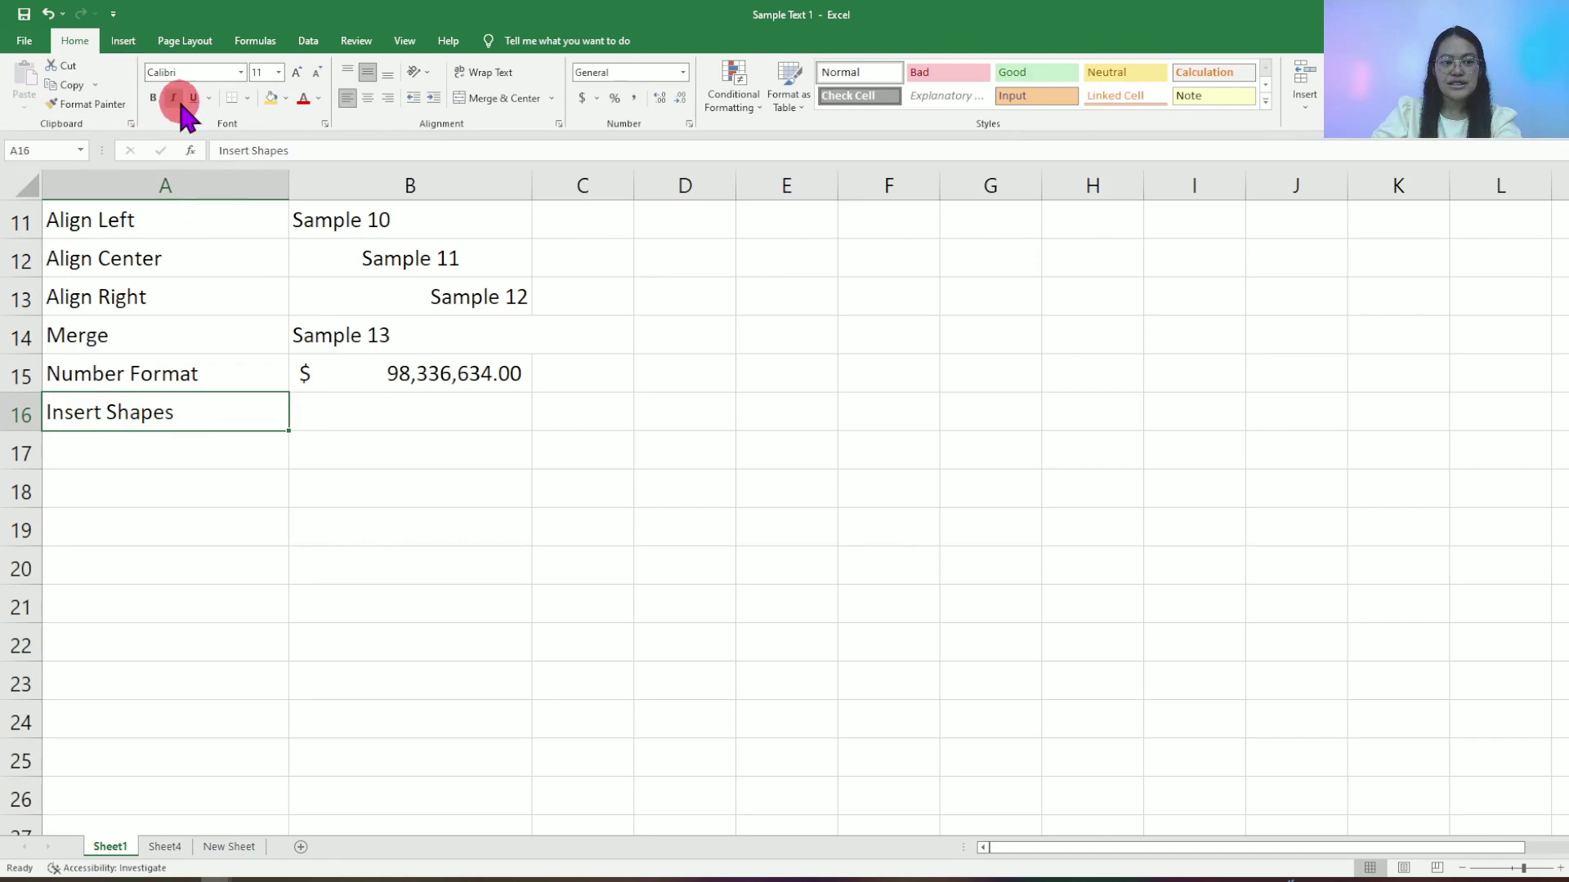
left_click(123, 43)
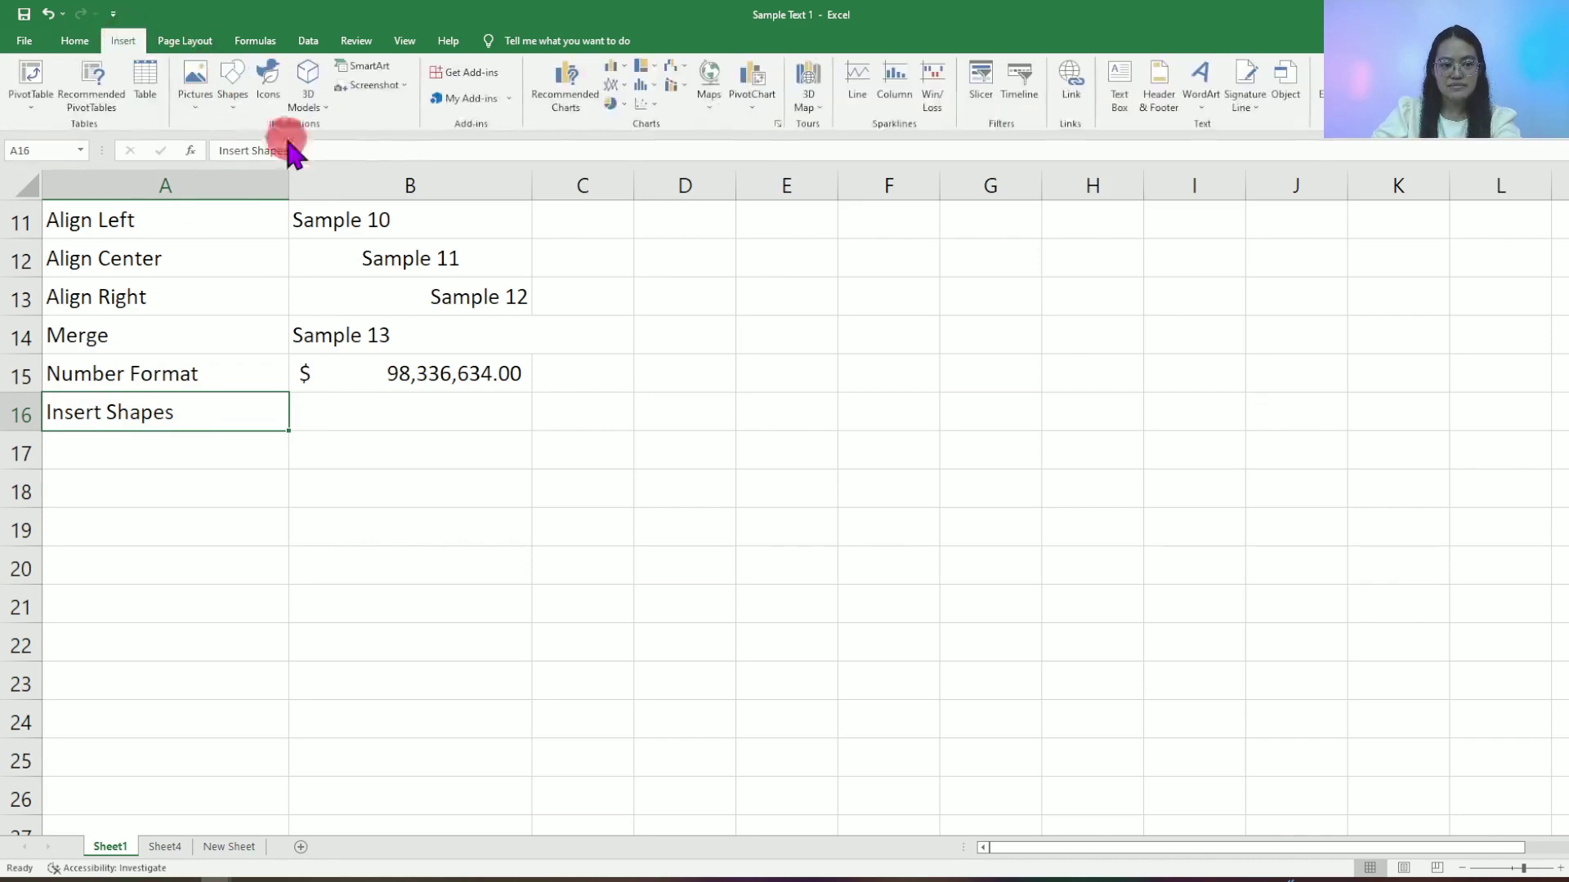
left_click(414, 453)
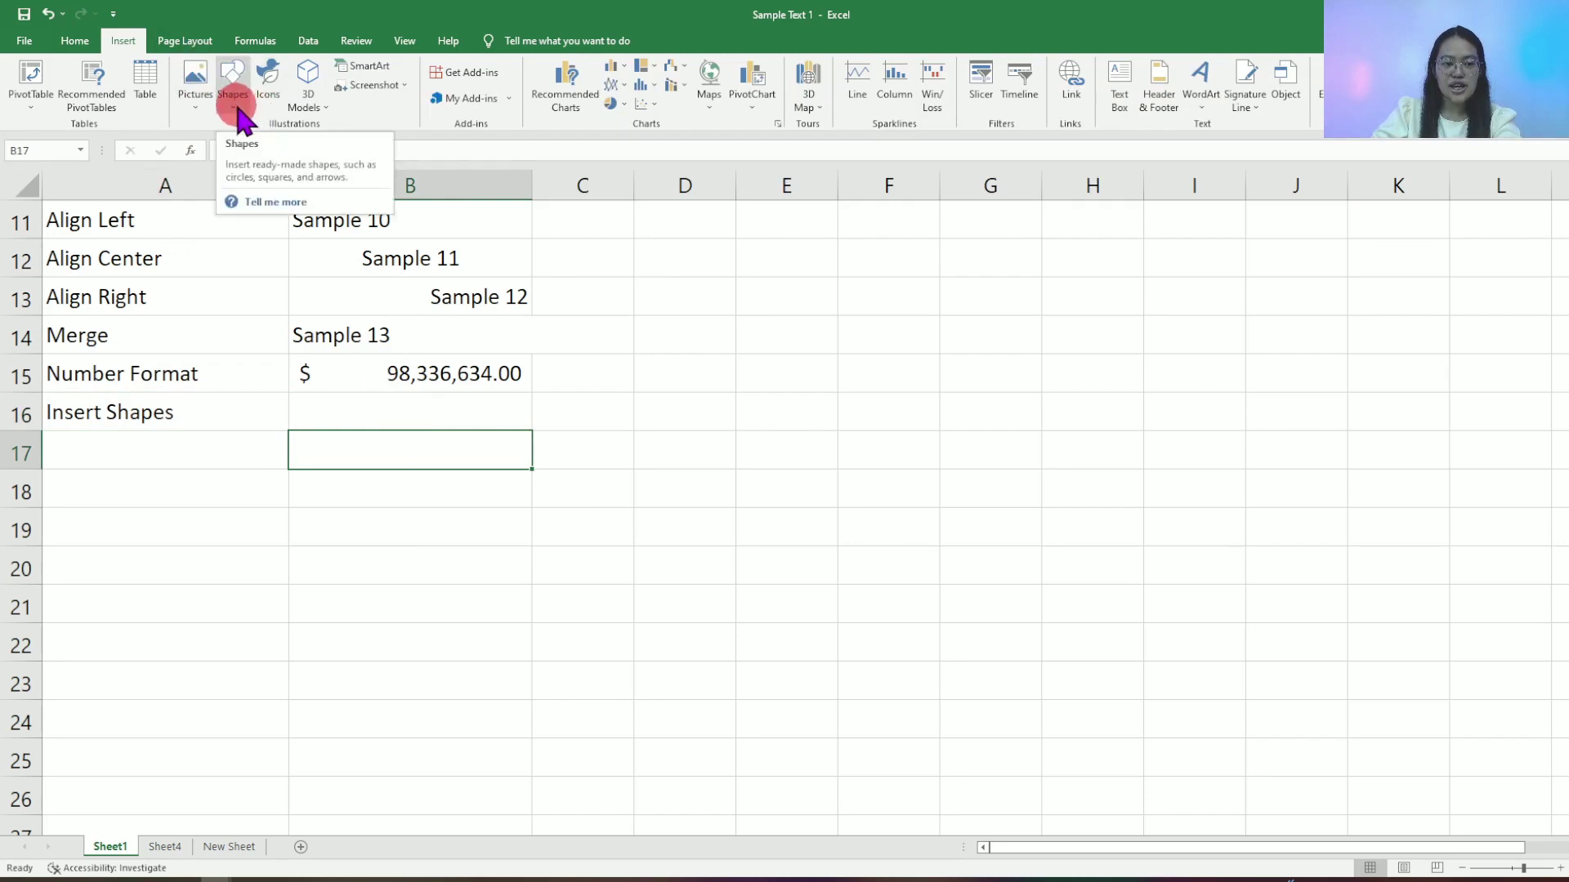
left_click(235, 105)
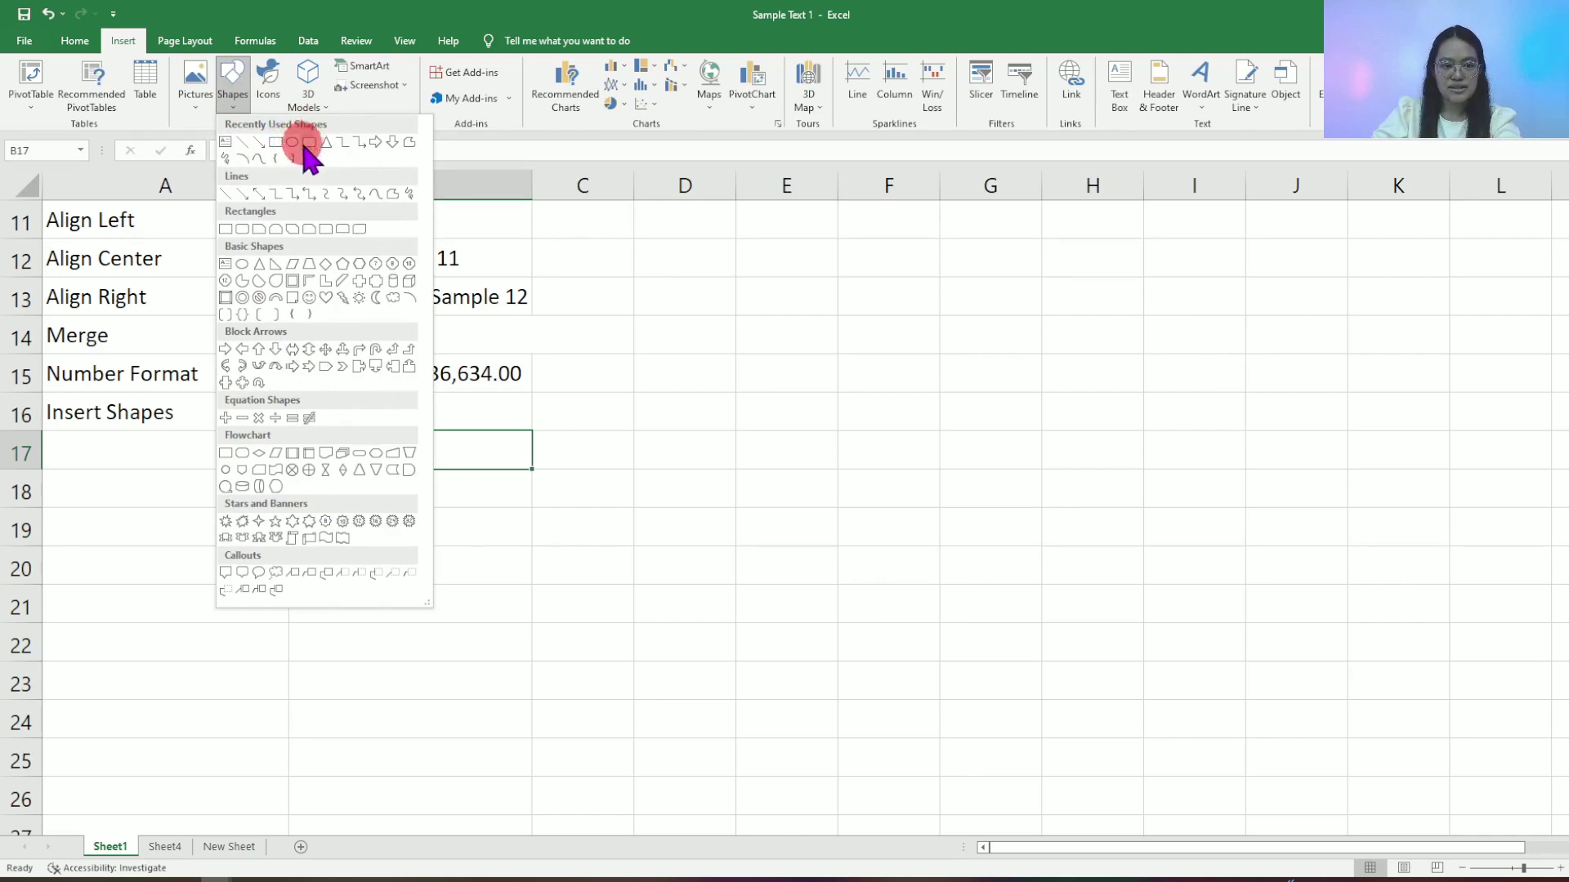
left_click(276, 143)
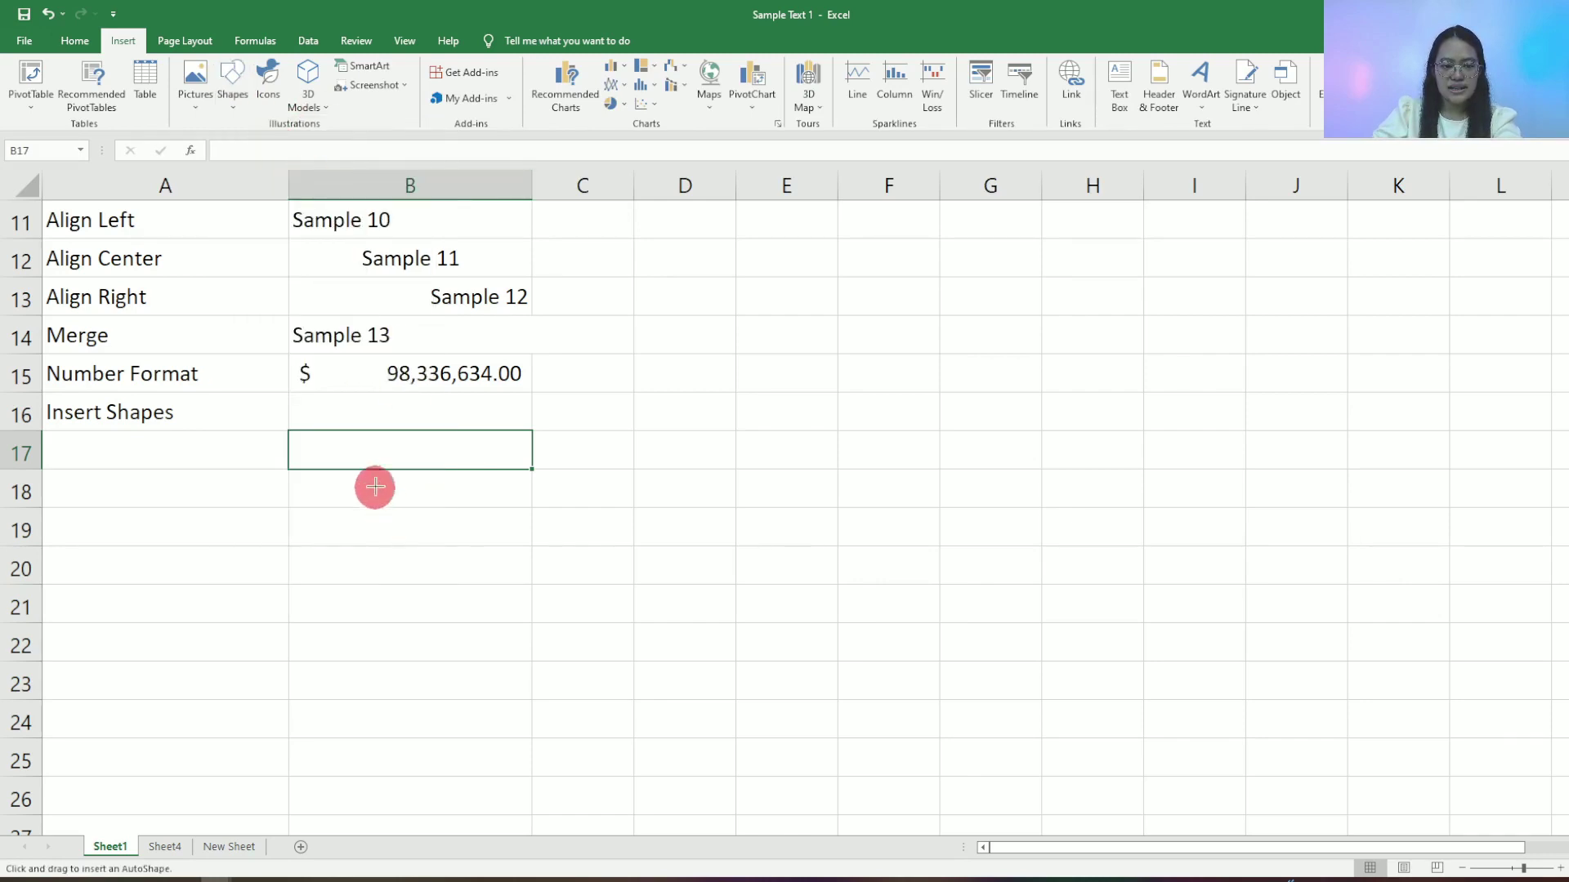
mouse_move(312, 429)
left_mouse_down()
mouse_move(351, 526)
mouse_move(602, 554)
left_mouse_up()
left_click_drag(508, 508, 494, 486)
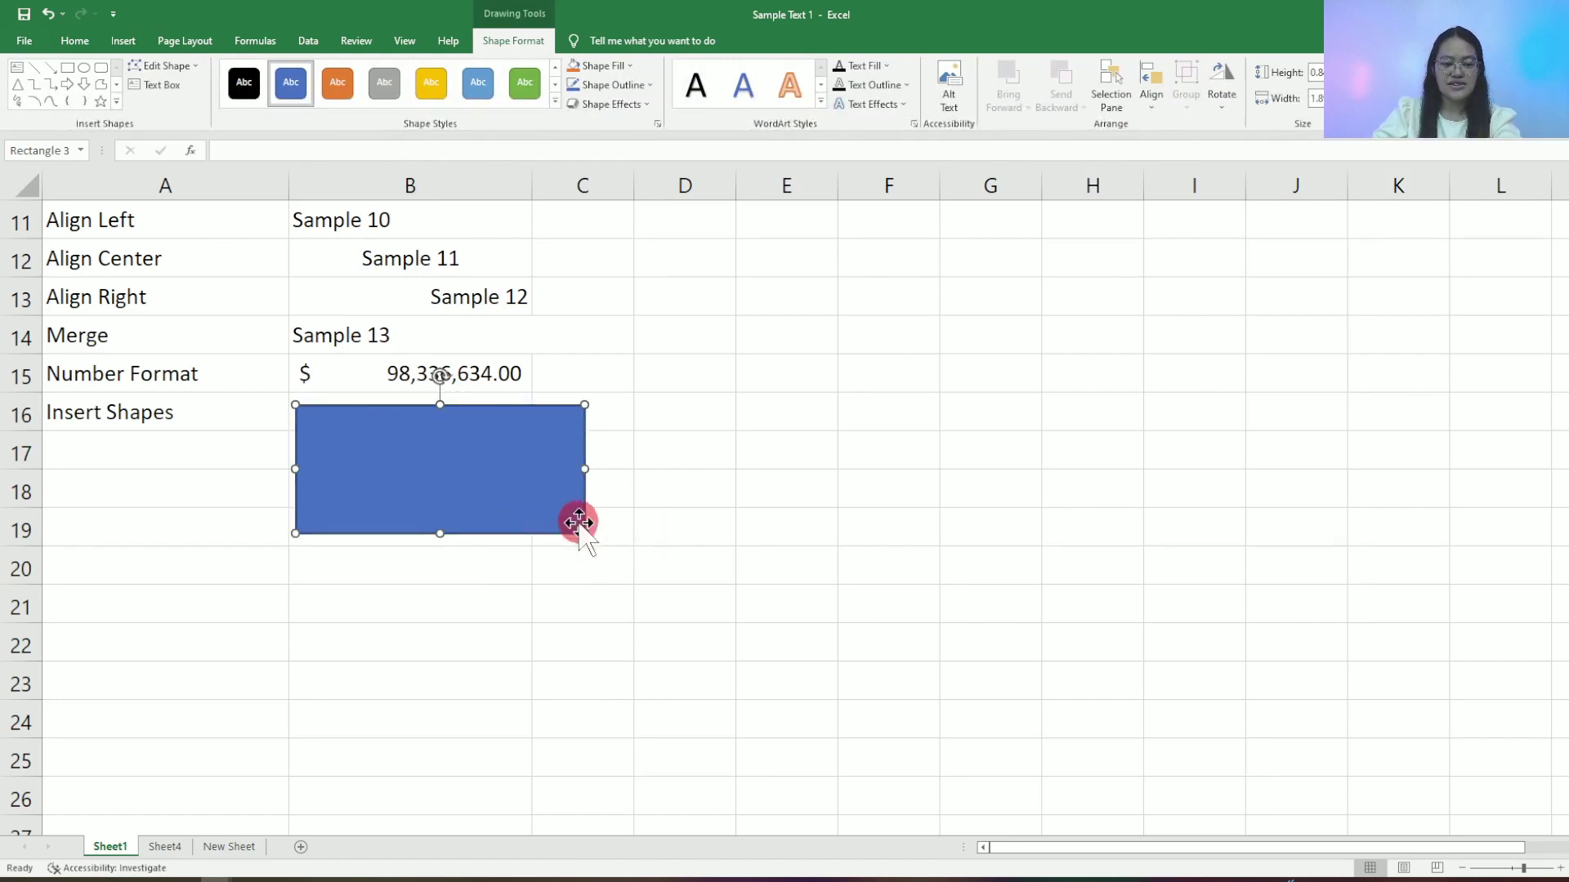
Narrow the rectangle to fit within column B and apply the solid green shape style to it
left_click_drag(584, 469, 516, 468)
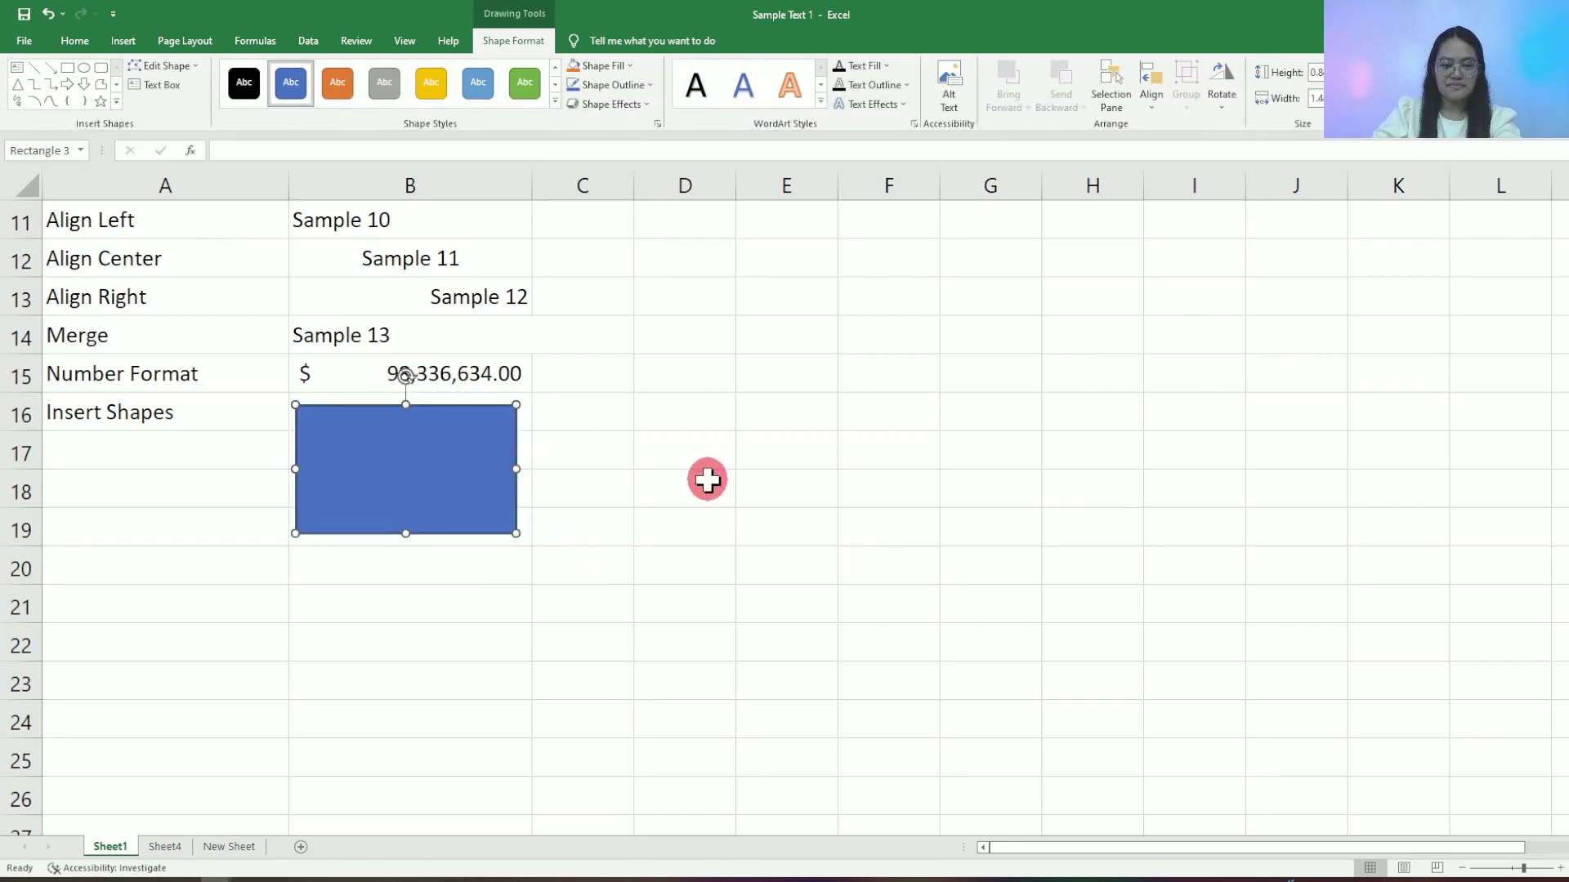
left_click(527, 94)
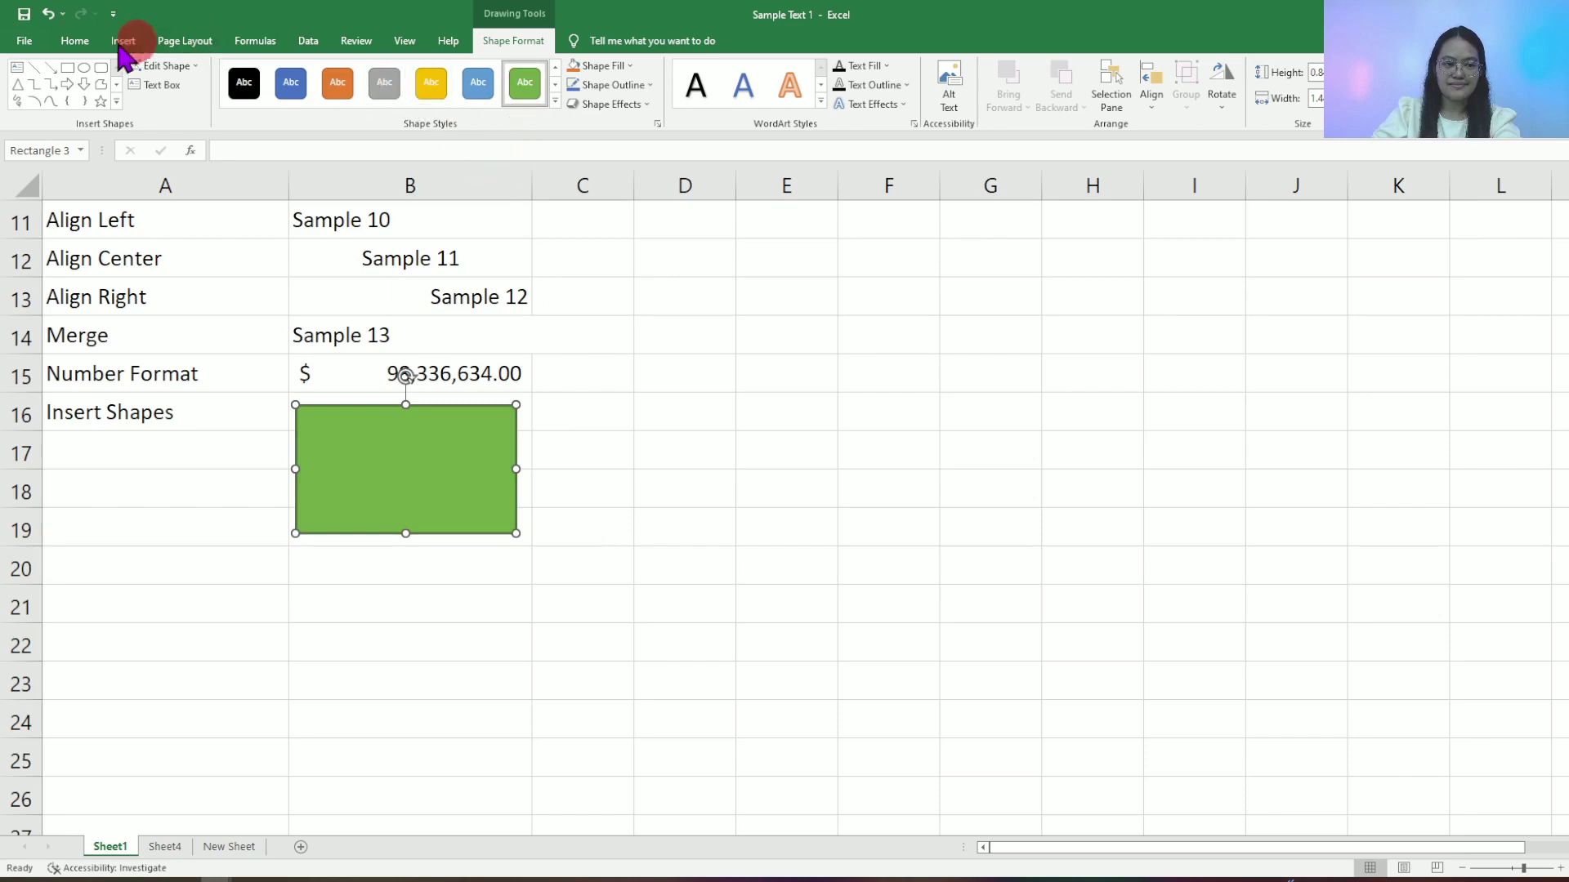
left_click_drag(379, 609, 378, 571)
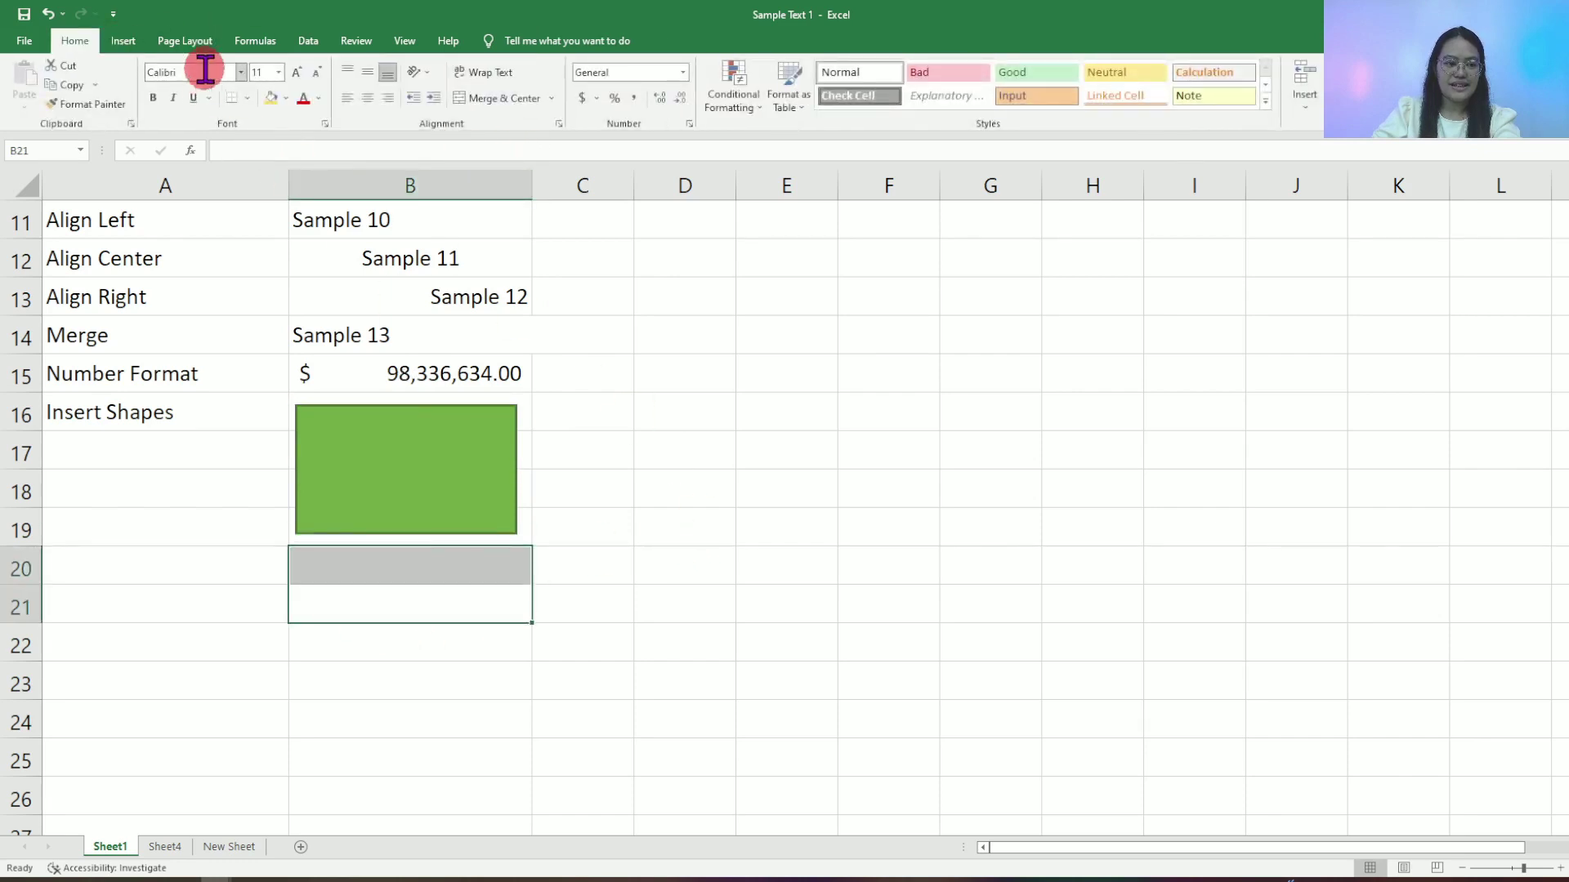
Draw an isosceles triangle below the green rectangle and position it in column B across about rows 20 to 24
left_click(127, 41)
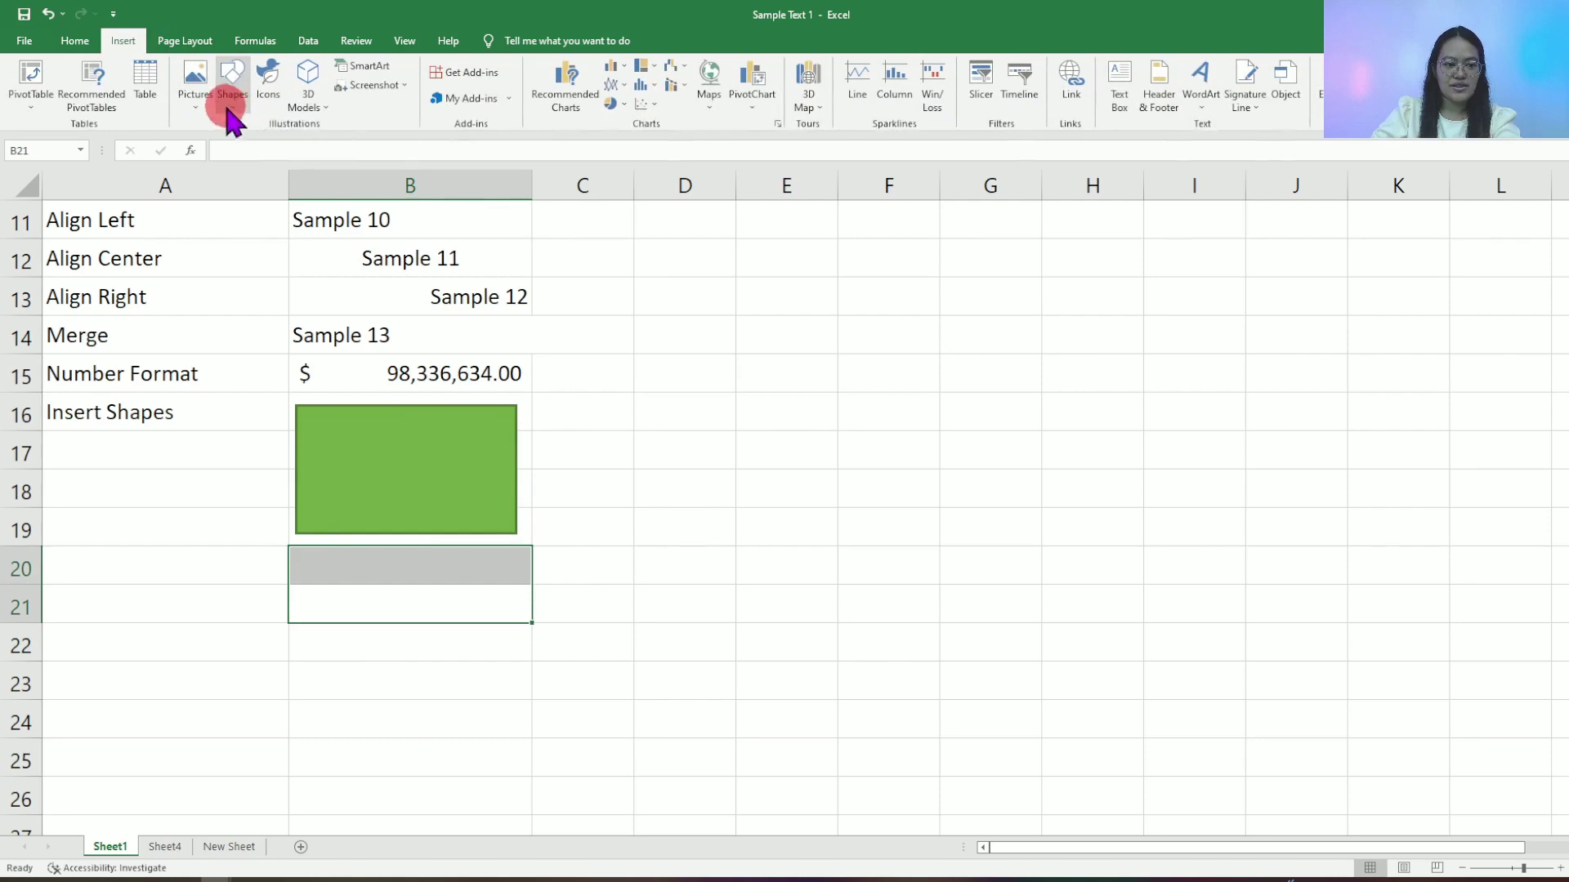
left_click(231, 90)
left_click(327, 145)
left_click_drag(372, 555, 233, 729)
left_click_drag(326, 676, 418, 676)
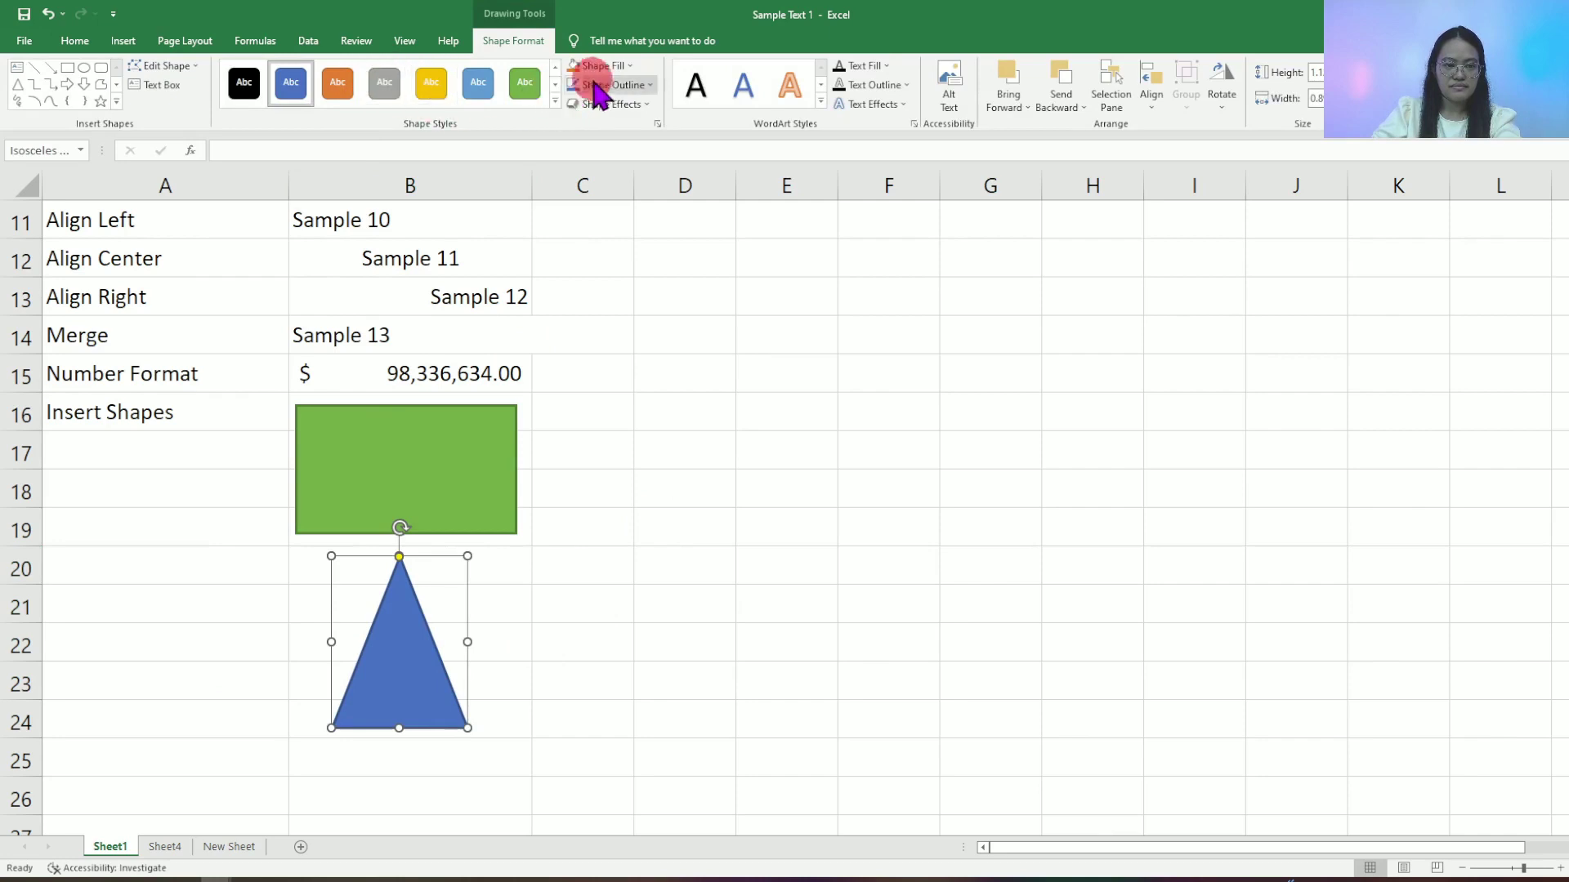
Give the triangle an orange outline and a light gold fill, and deselect it
left_click(619, 86)
left_click(646, 147)
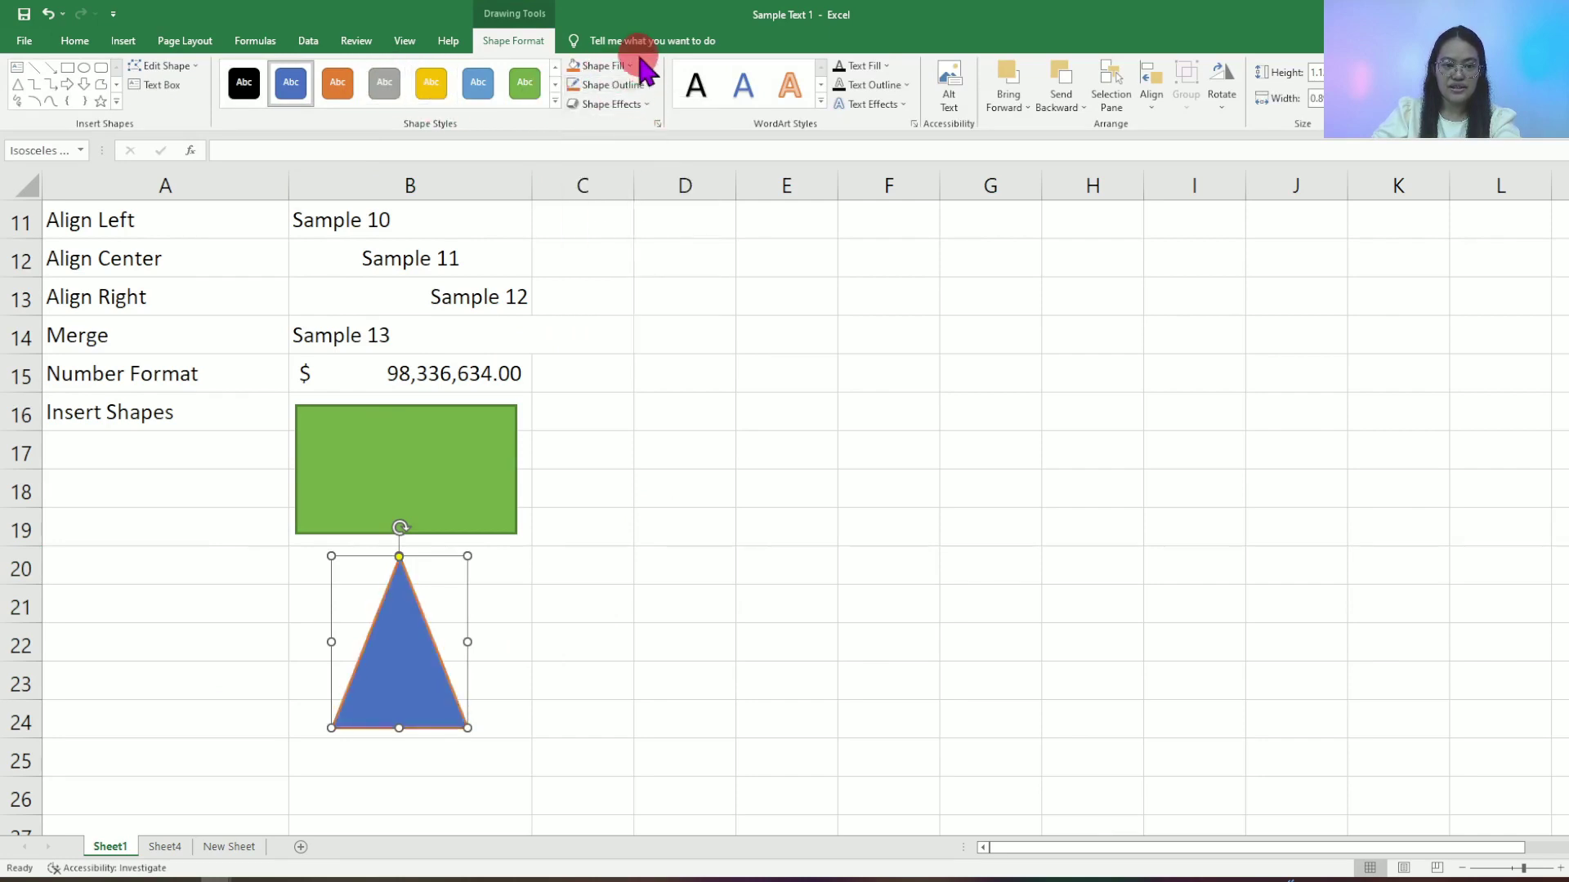
left_click(623, 68)
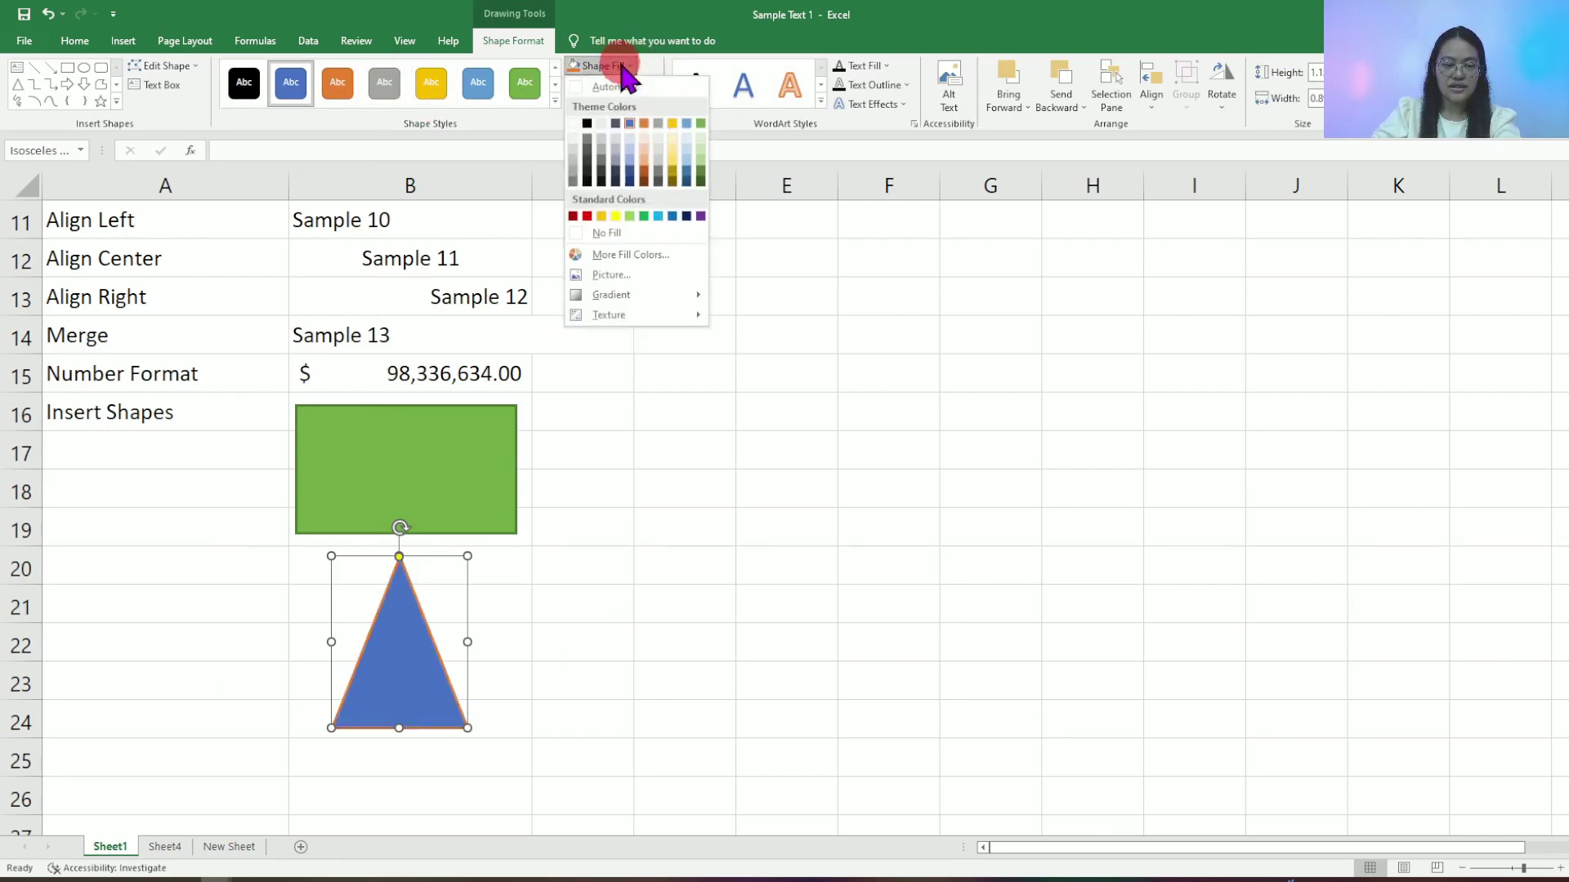
left_click(677, 176)
left_click(654, 484)
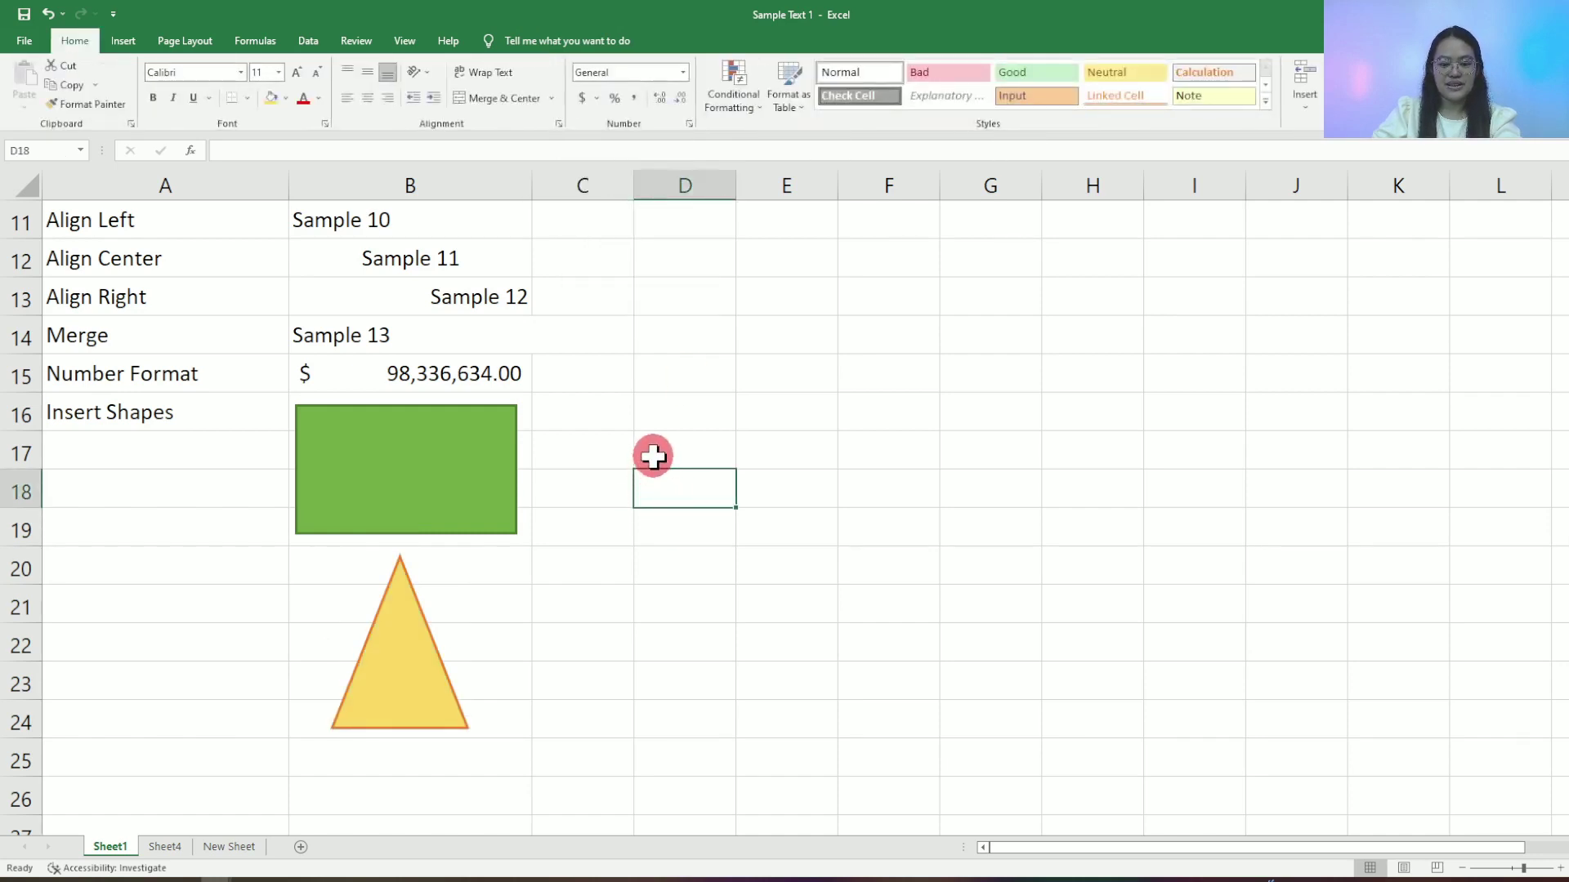
scroll(653, 456, "up", 4)
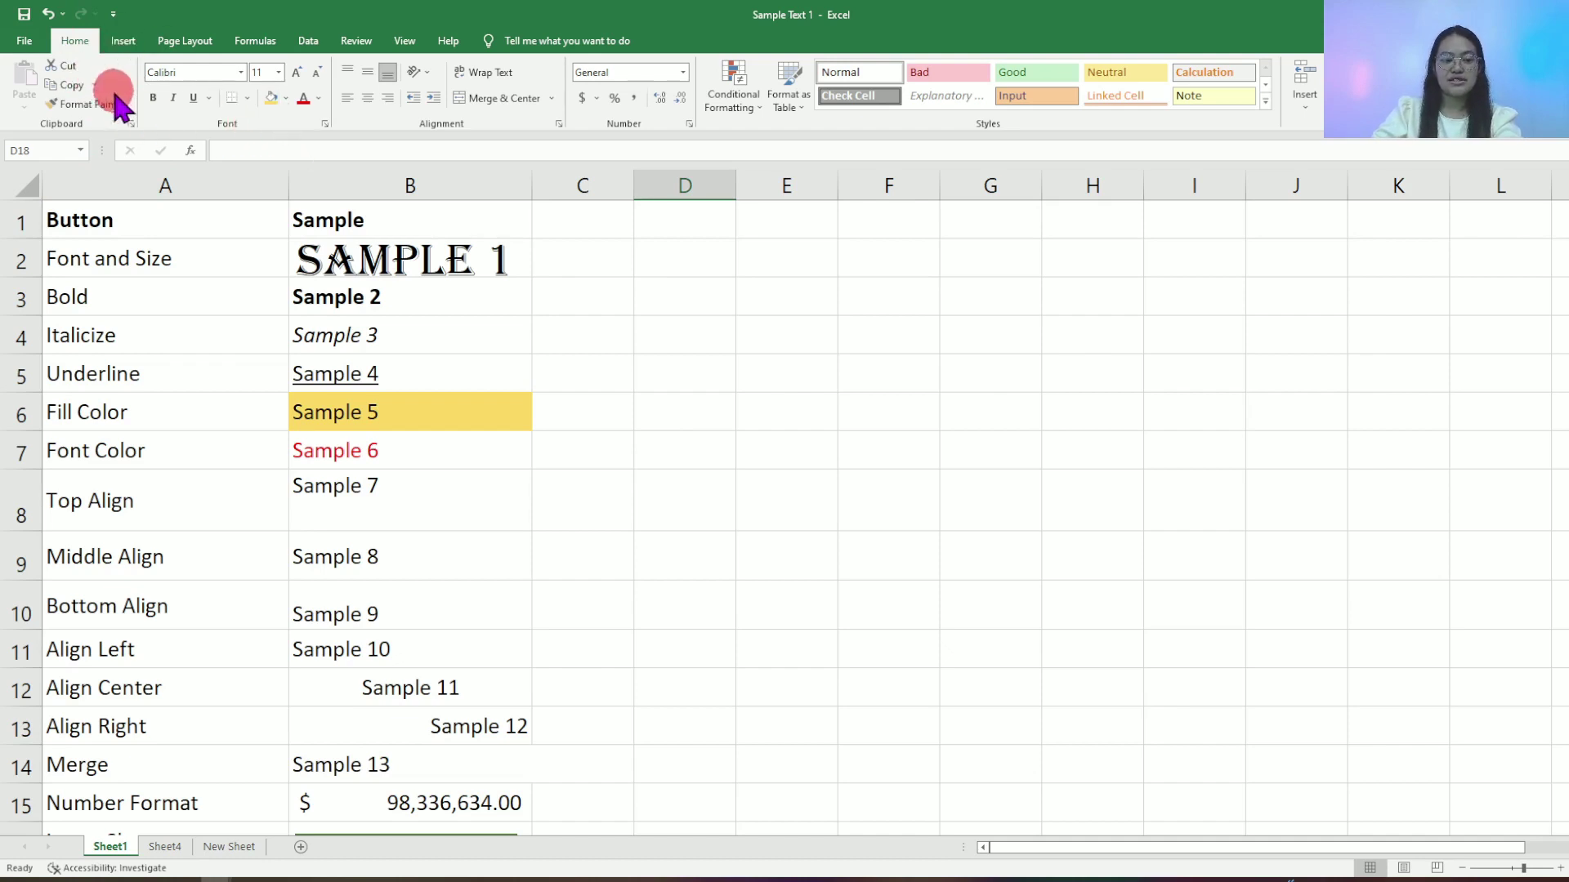
left_click(122, 41)
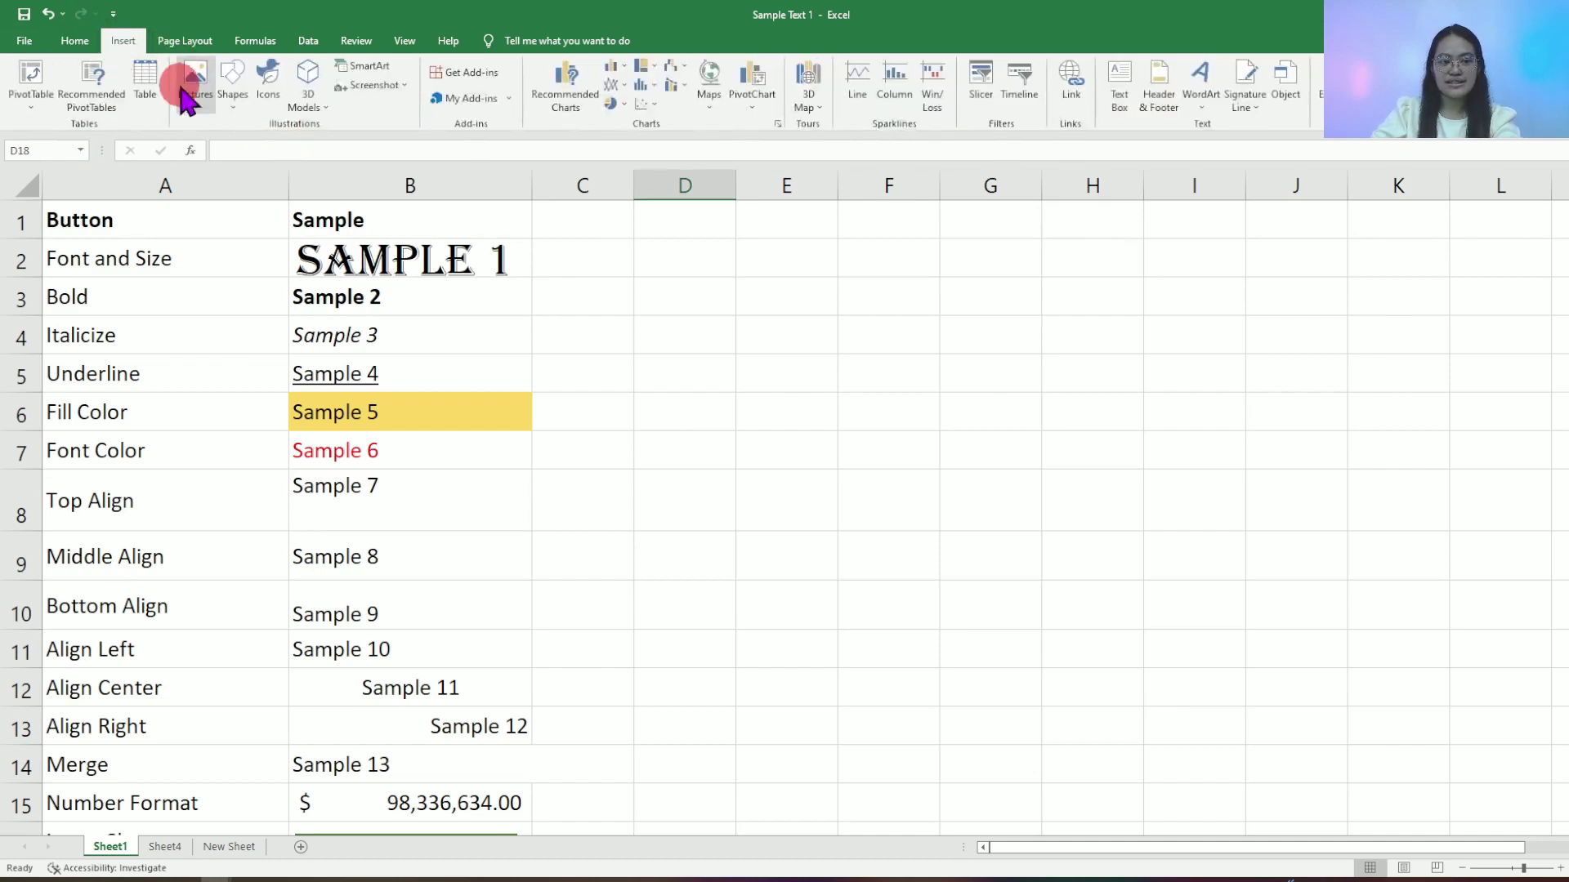
left_click(349, 173)
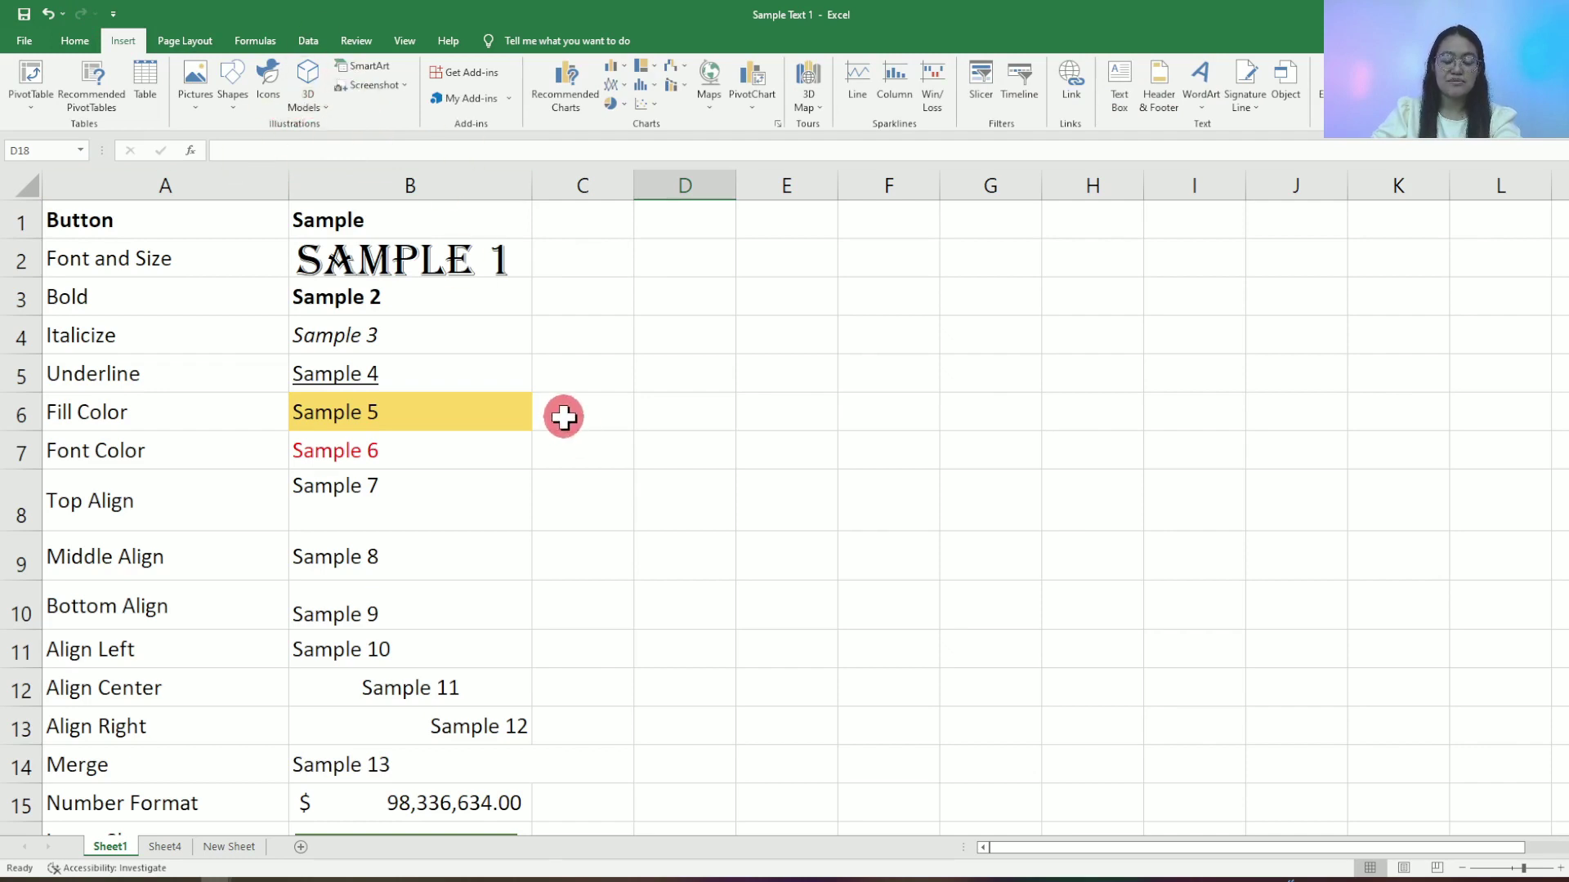
scroll(564, 417, "down", 20)
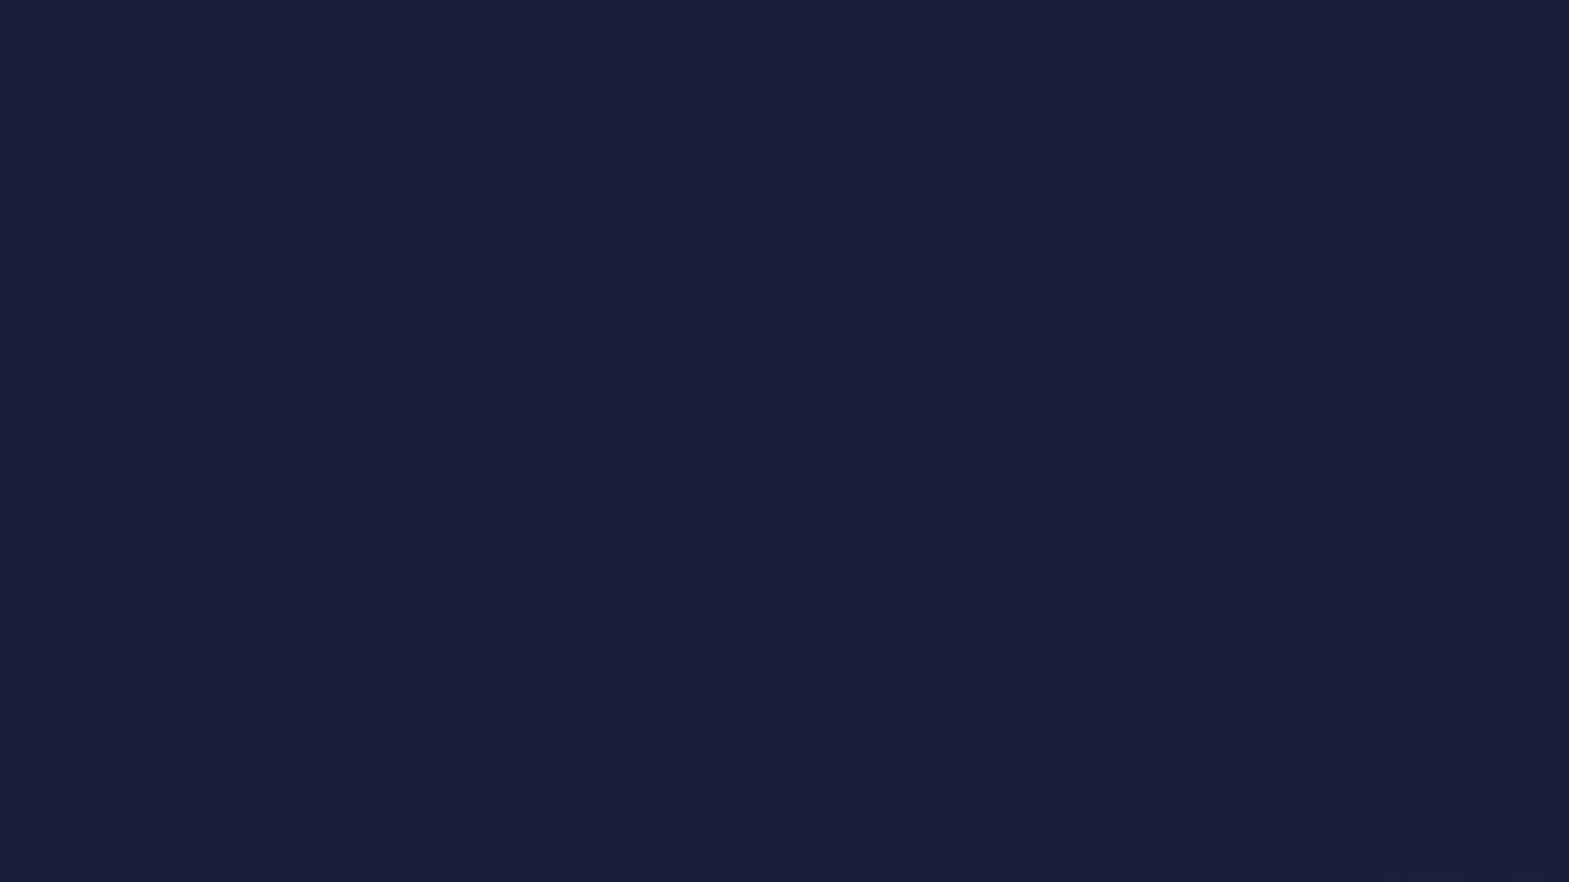